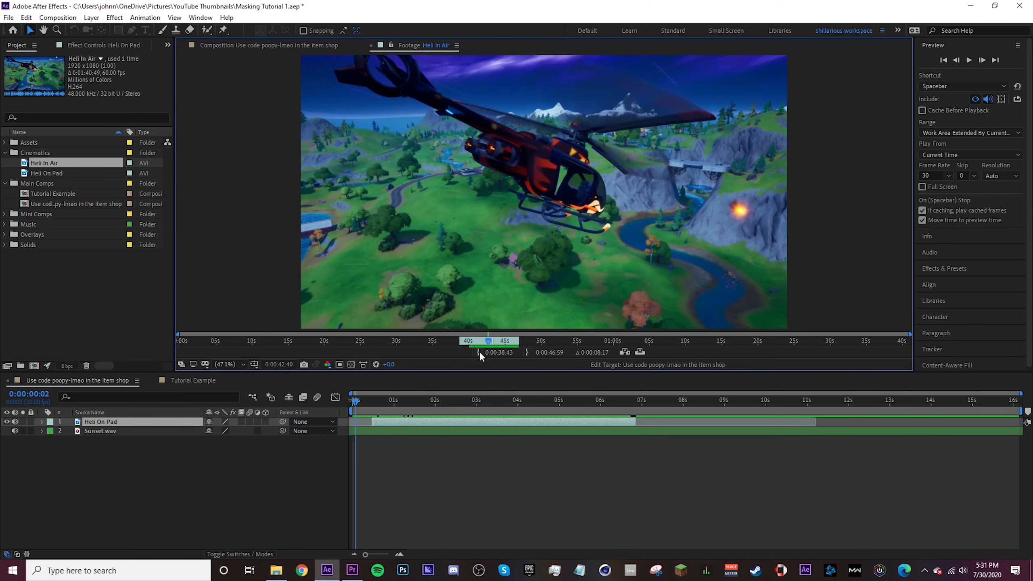
Add the Heli In Air clip above Heli On Pad in the composition, starting just before the Heli On Pad clip ends.
drag(83, 167, 582, 414)
click(531, 404)
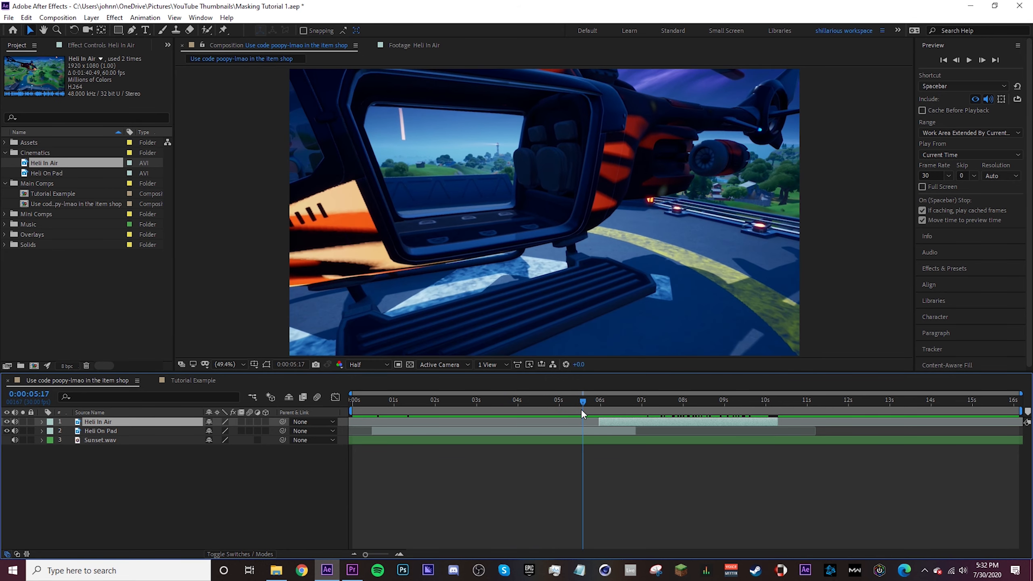
drag(584, 404, 614, 419)
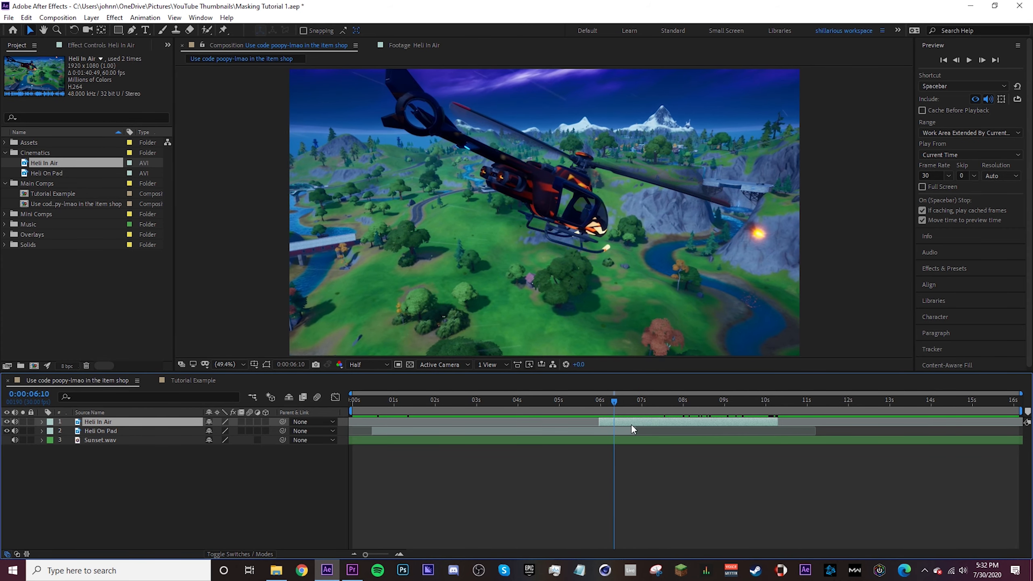
drag(631, 424, 519, 416)
Pre-compose the Heli On Pad layer as Heli On Pad Comp 2, moving all attributes and adjusting the duration to the layer's time span.
click(127, 433)
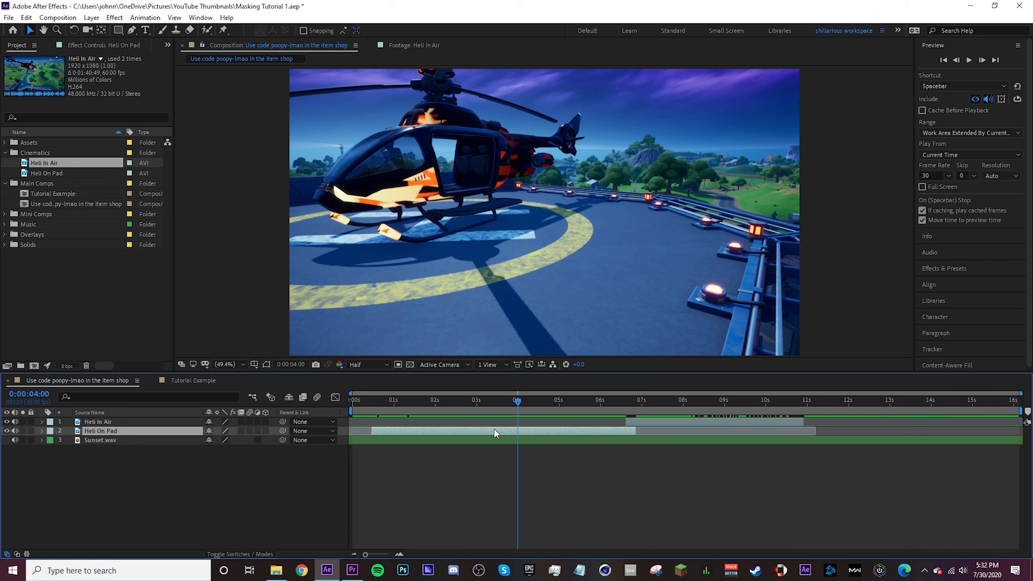
right_click(547, 431)
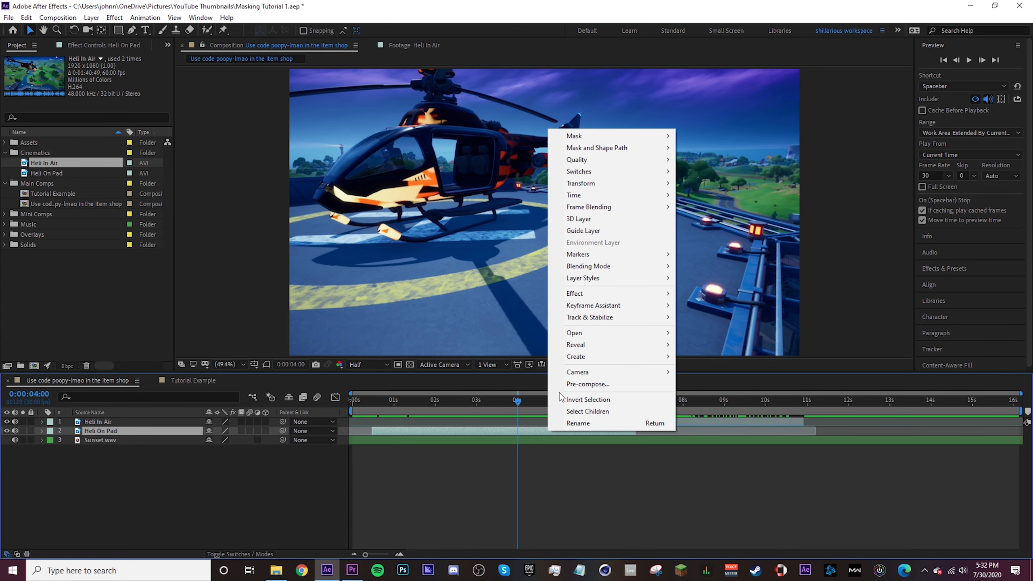
click(571, 385)
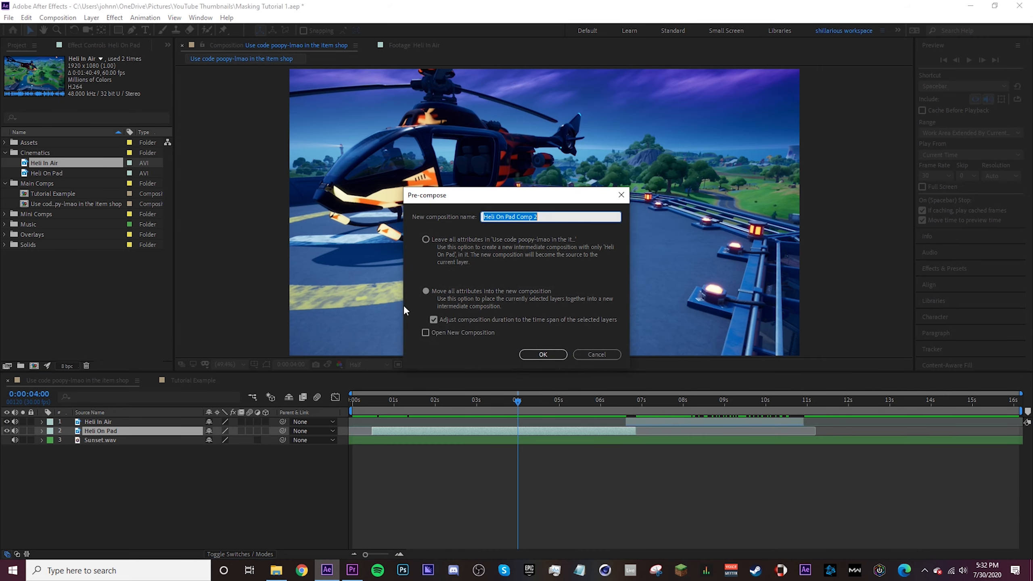
click(547, 353)
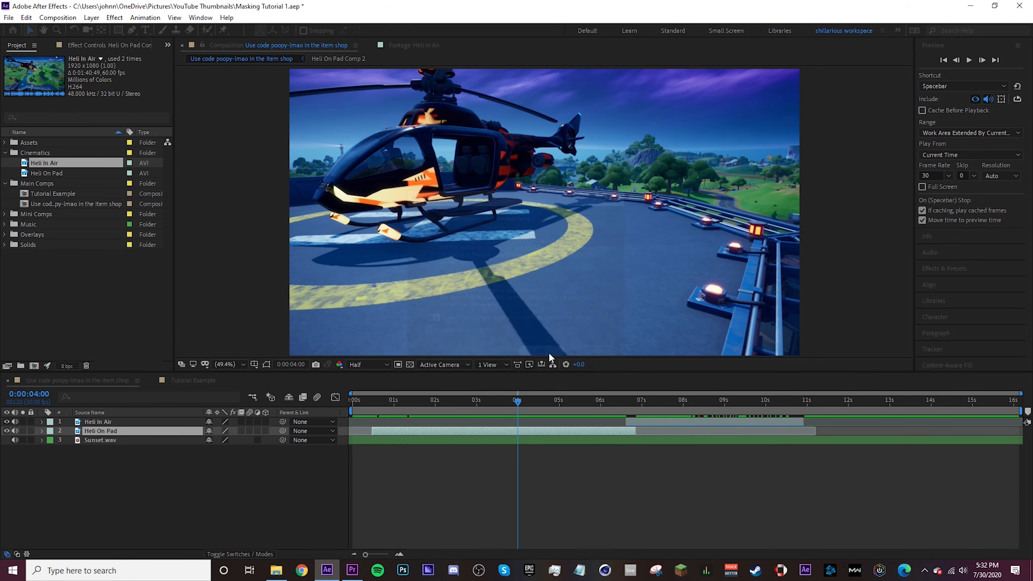
Pre-compose the Heli In Air layer as Heli In Air Comp 2.
drag(518, 400, 640, 400)
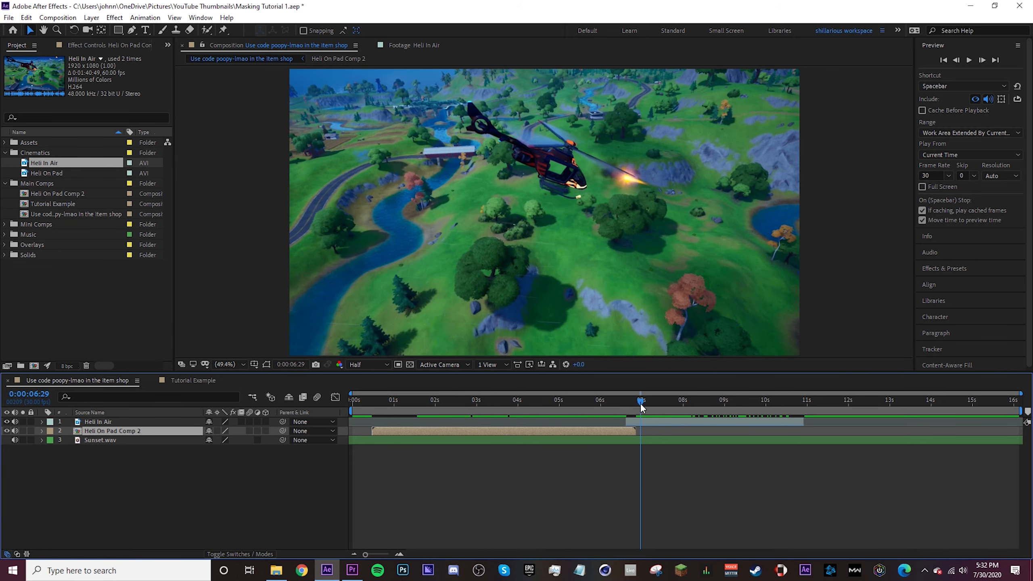
click(653, 422)
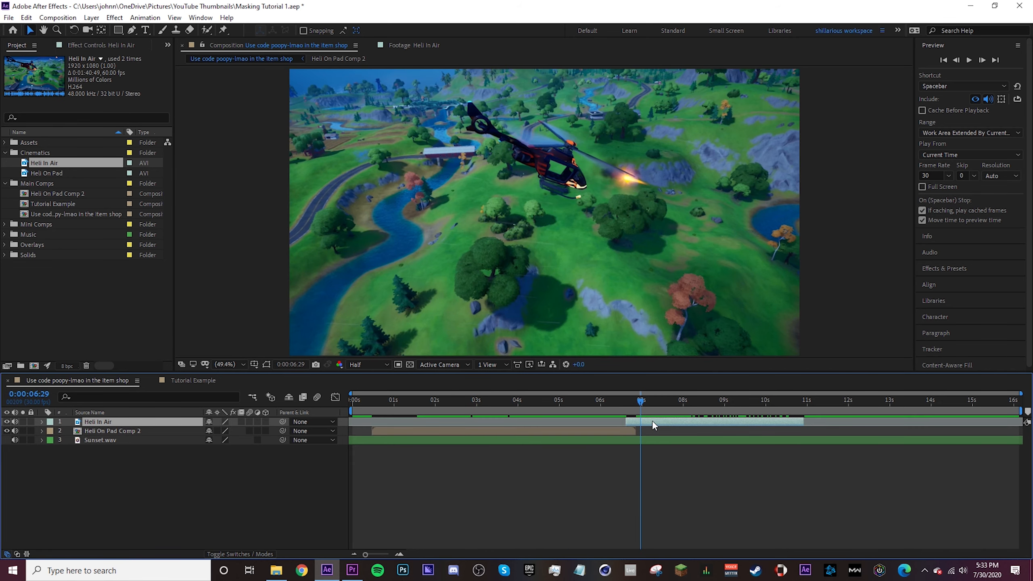
key(ctrl+shift+c)
click(547, 353)
Reveal the audio waveform of the Sunset.wav layer in the timeline.
drag(473, 402, 567, 406)
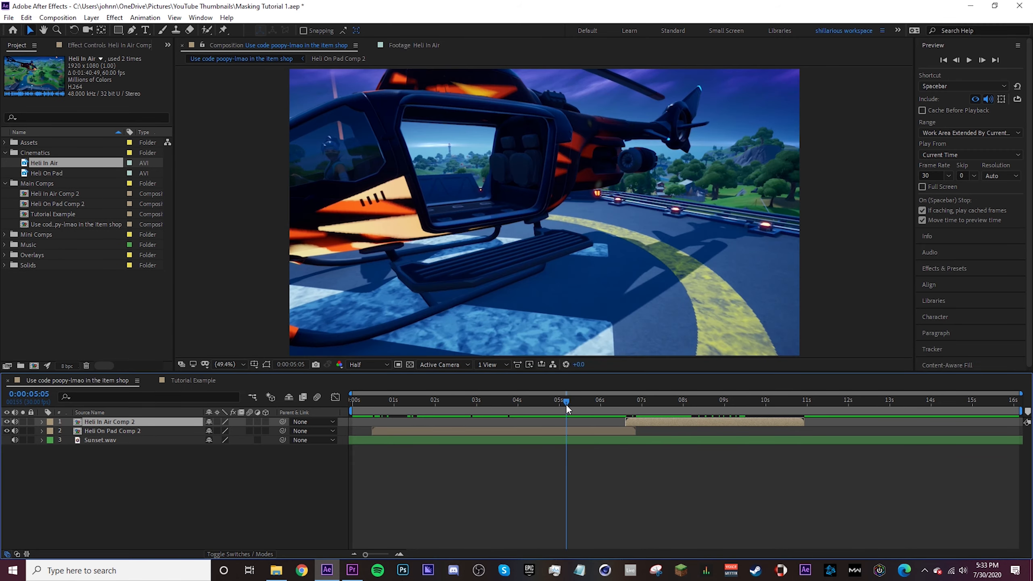
click(596, 440)
key(l)
key(l)
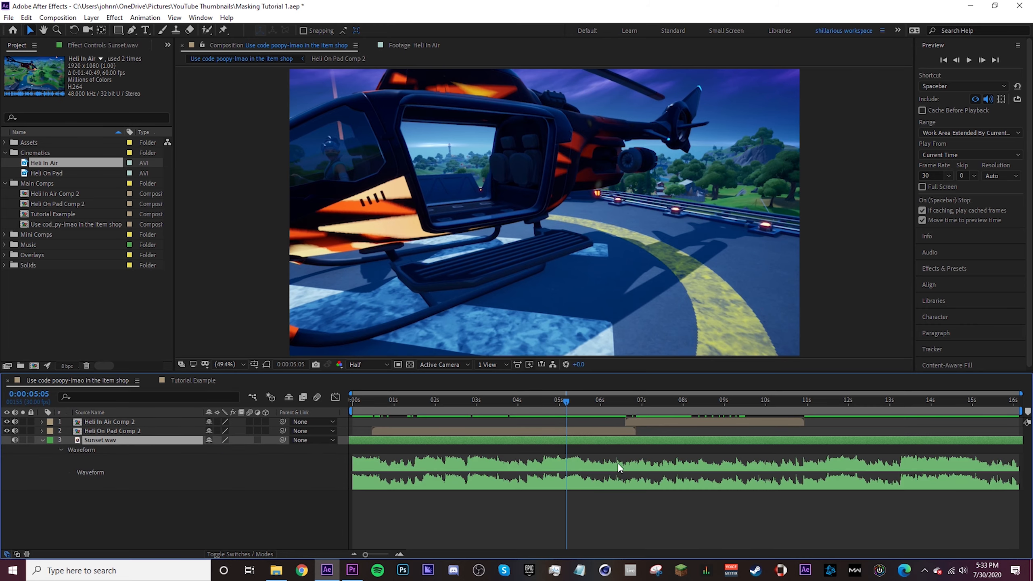
Shift the Sunset.wav audio so its marked beat falls at 4 seconds, and slide Heli On Pad Comp 2 earlier to end at about 4:11.
key(equal)
drag(490, 399, 447, 402)
scroll(627, 433, left, 2)
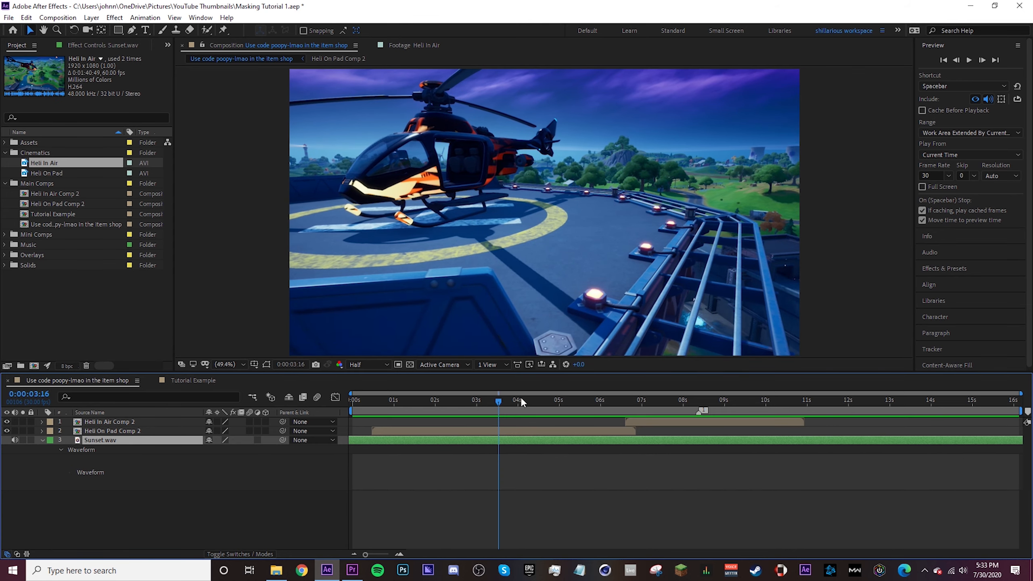
click(517, 400)
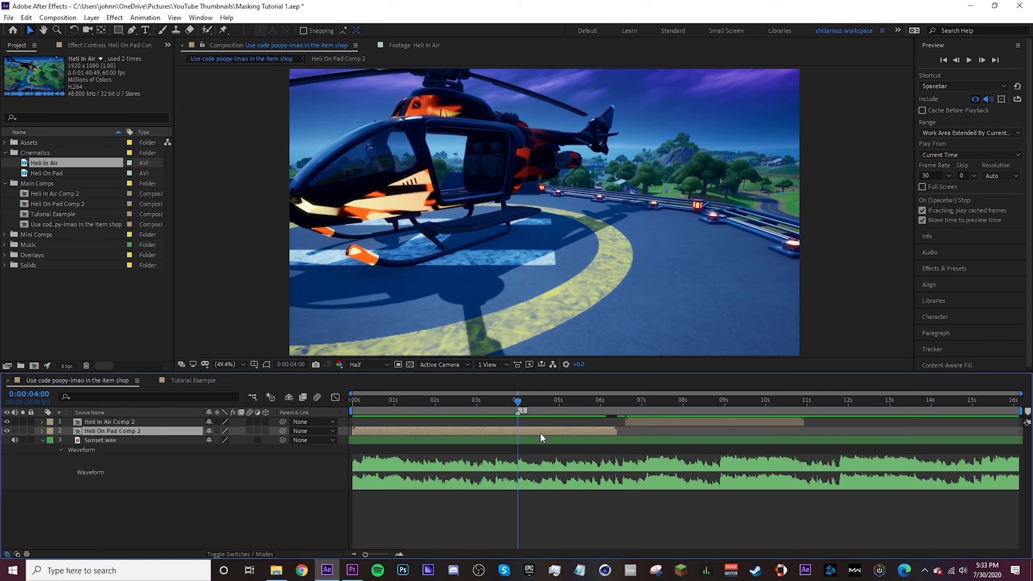
drag(540, 433, 343, 412)
click(488, 403)
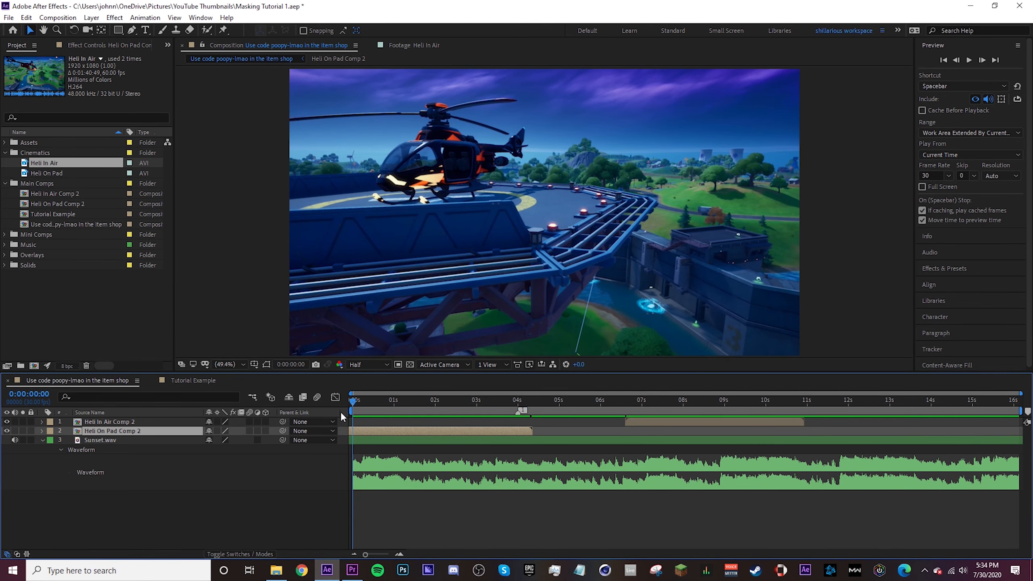
Enable time remapping on Heli On Pad Comp 2, with values 0:00:01:21 at the start and 0:00:06:32 at 4 seconds.
key(ctrl+alt+t)
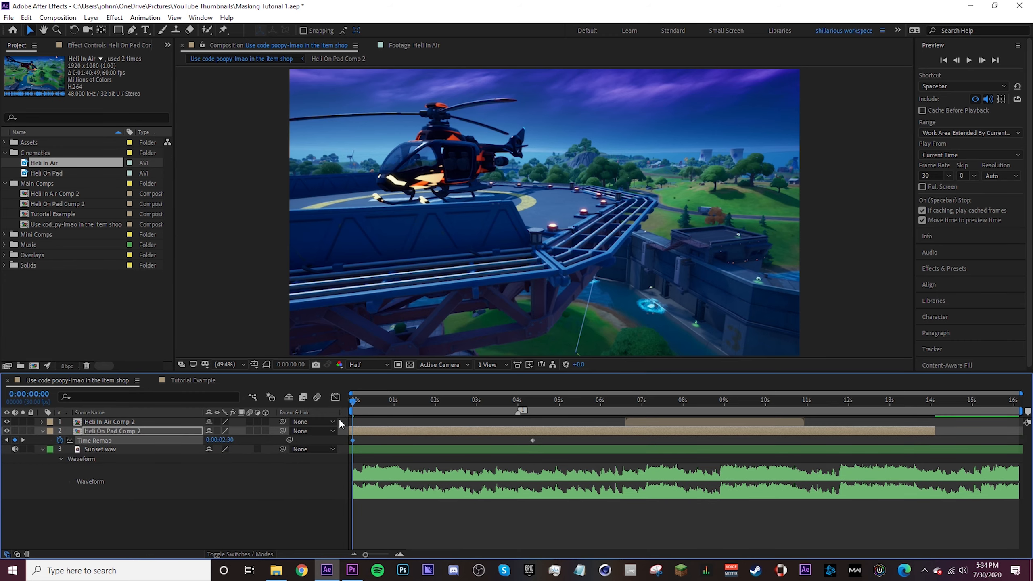
drag(222, 440, 187, 440)
click(23, 440)
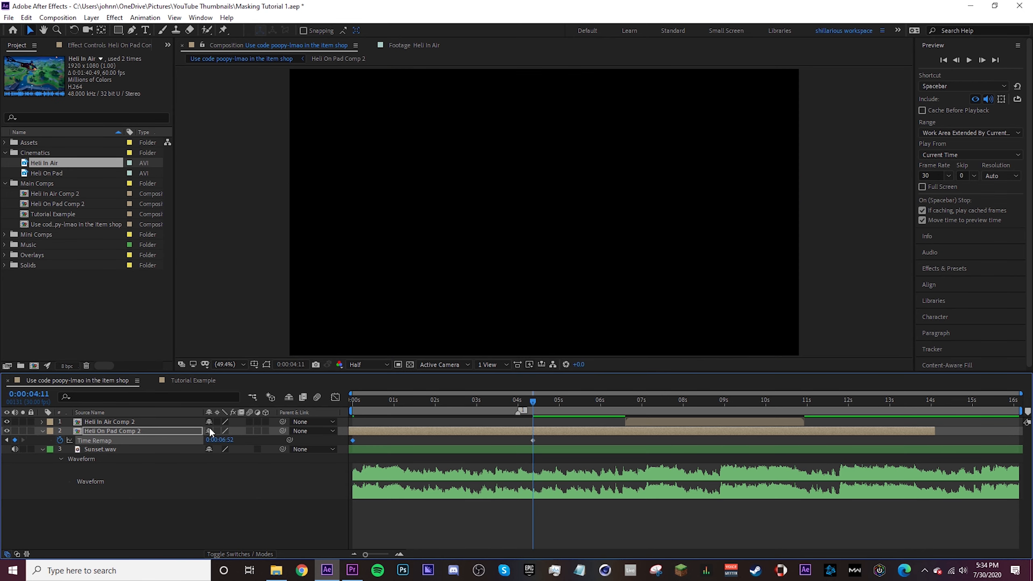
drag(532, 401, 517, 402)
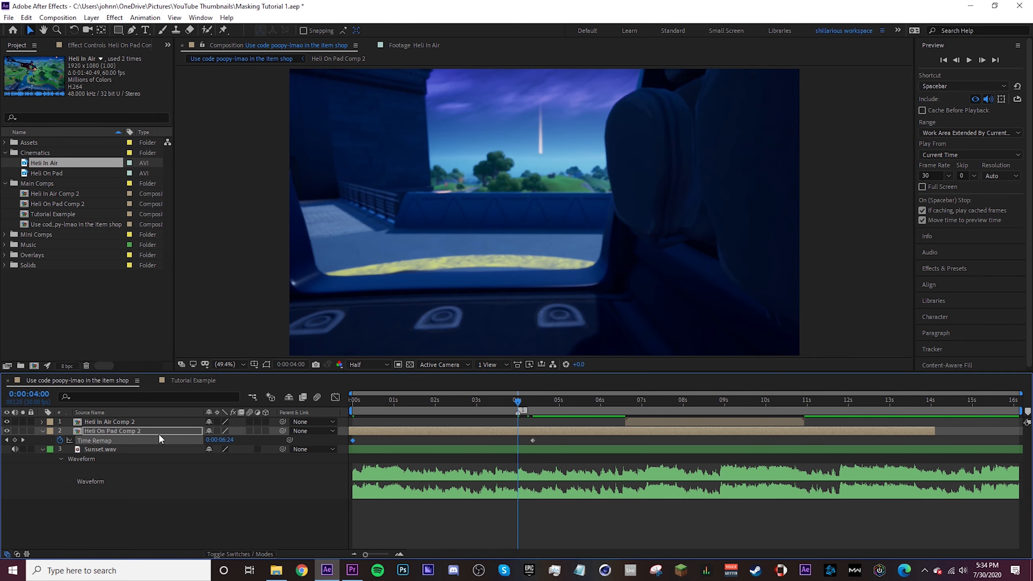
drag(219, 447, 232, 442)
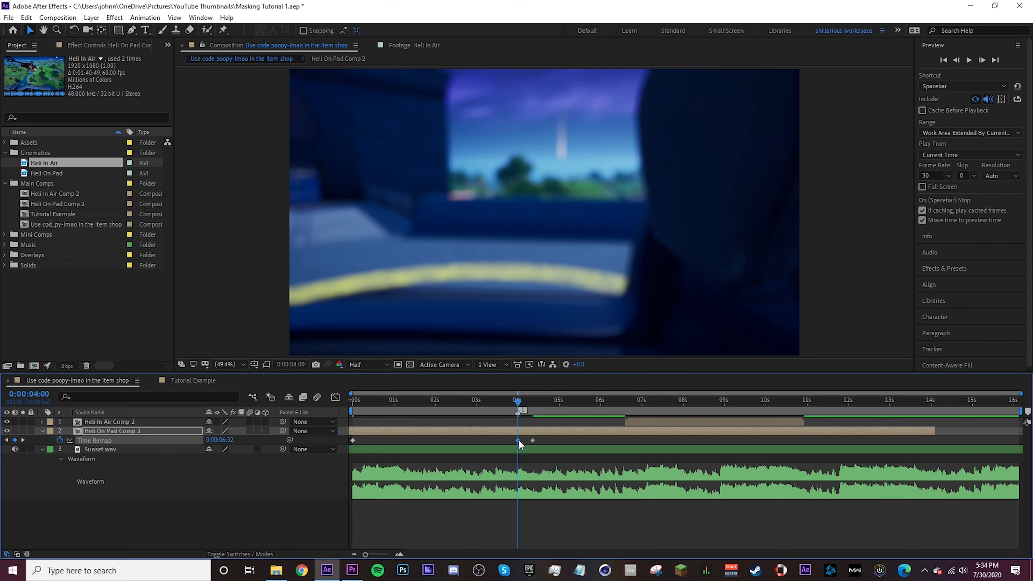
Cut Heli On Pad Comp 2 at 4 seconds, delete the remainder, and move Heli In Air Comp 2 up close behind it.
key(ctrl+shift+d)
key(Delete)
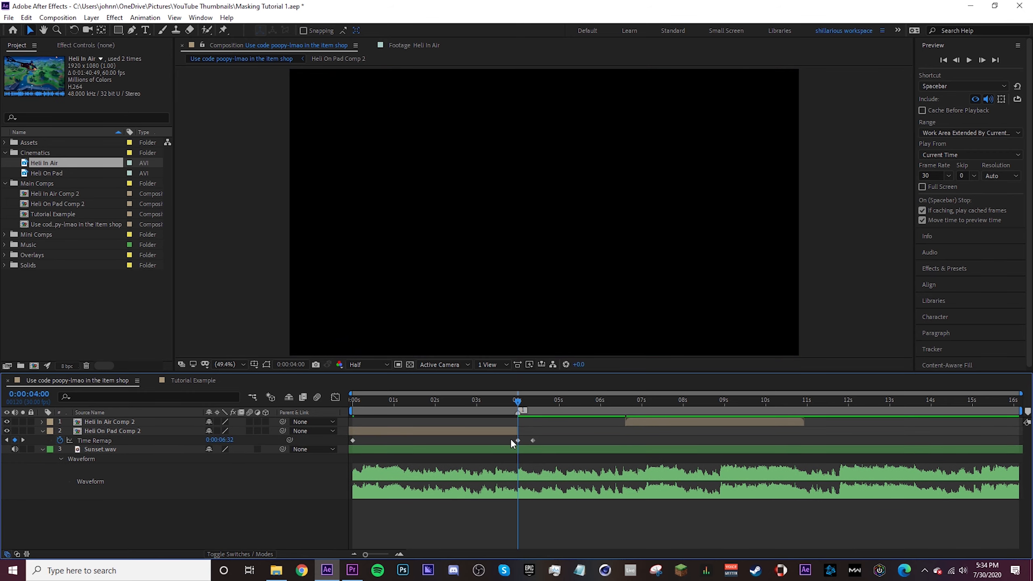
drag(523, 399, 348, 430)
click(358, 432)
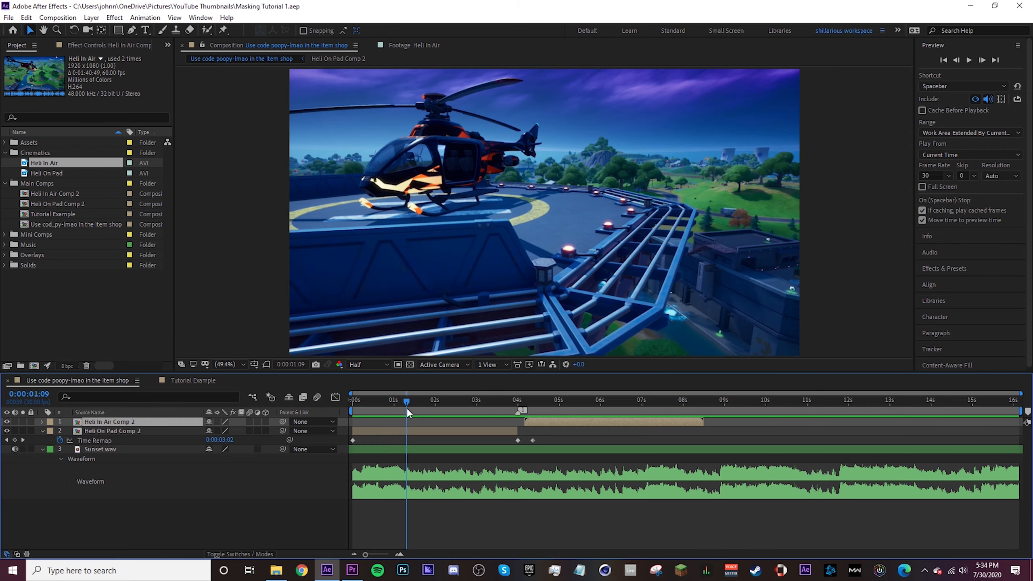
Apply Easy Ease to Heli On Pad Comp 2's start and 4-second time-remap keyframes and shape the graph with steep ends and a flatter middle.
drag(525, 436, 308, 438)
key(F9)
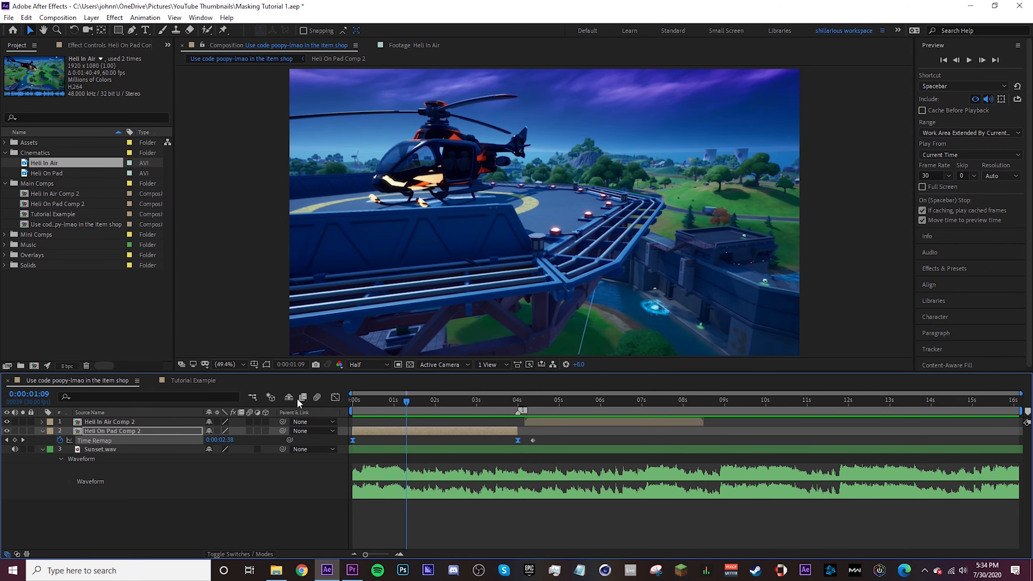
click(335, 398)
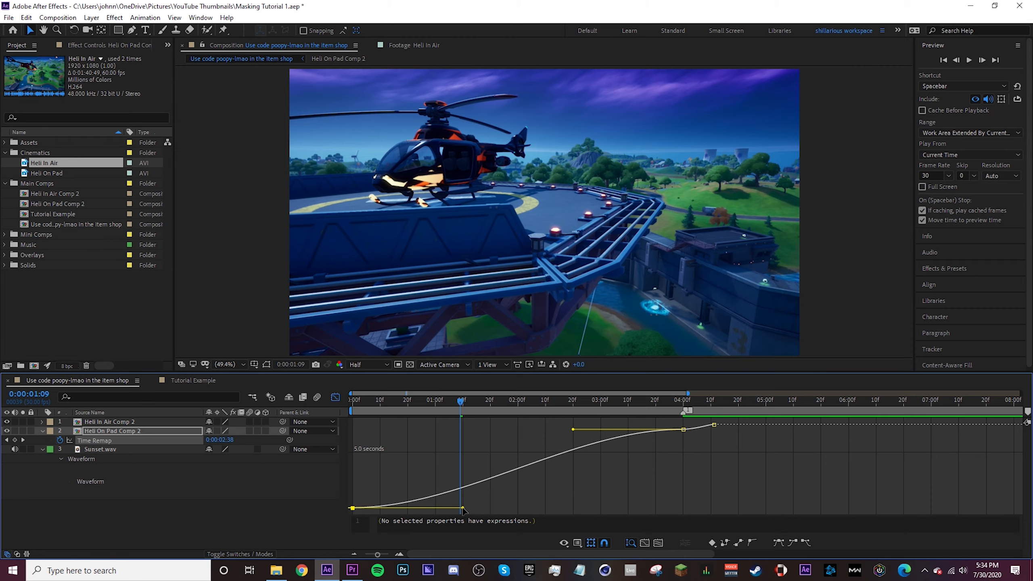
drag(463, 510, 393, 471)
drag(573, 429, 642, 470)
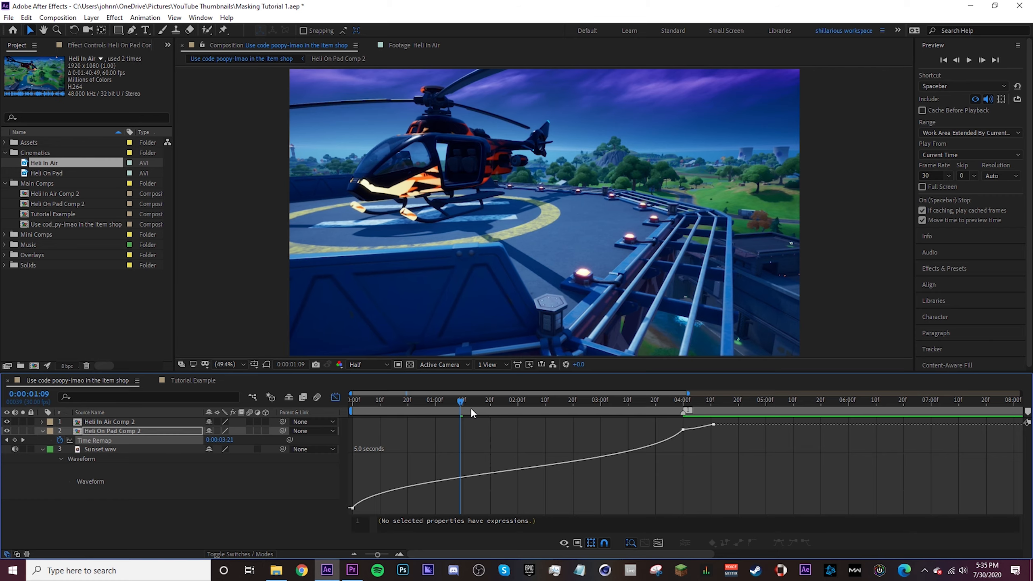
drag(373, 481, 334, 517)
drag(383, 472, 393, 476)
drag(647, 468, 653, 464)
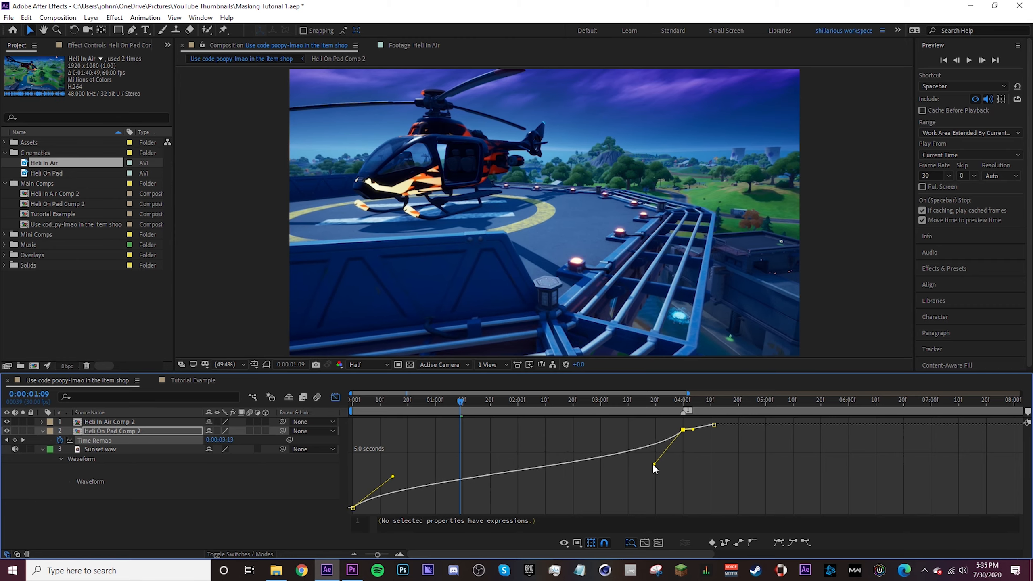
Preview the speed ramp of Heli On Pad Comp 2 from the start of the composition.
click(579, 438)
drag(461, 401, 350, 403)
key(space)
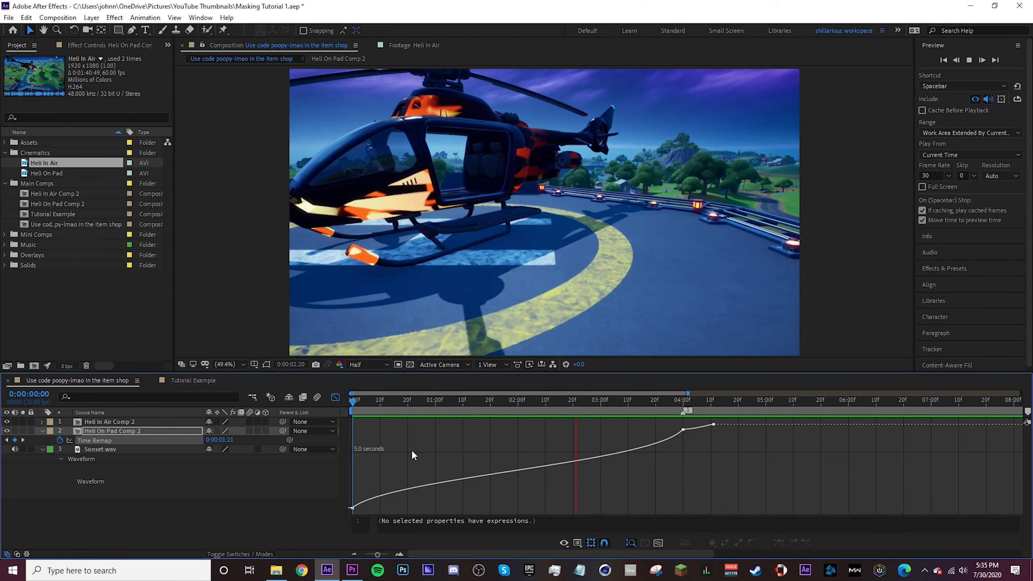
key(space)
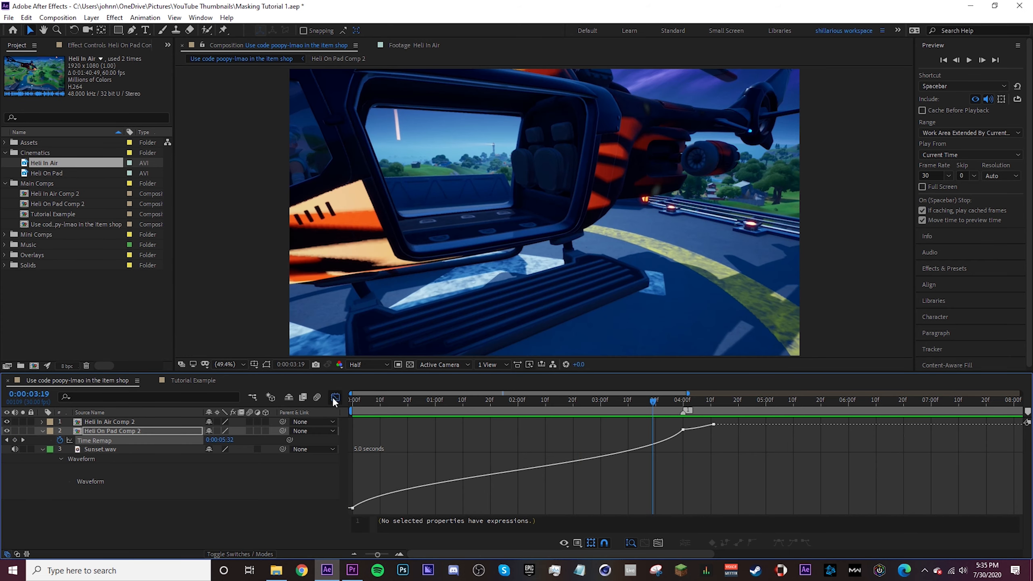
Move Heli In Air Comp 2 to start at 3 seconds, overlapping the last second of Heli On Pad Comp 2, and check the overlap.
click(333, 398)
scroll(664, 433, right, 5)
key(k)
click(589, 422)
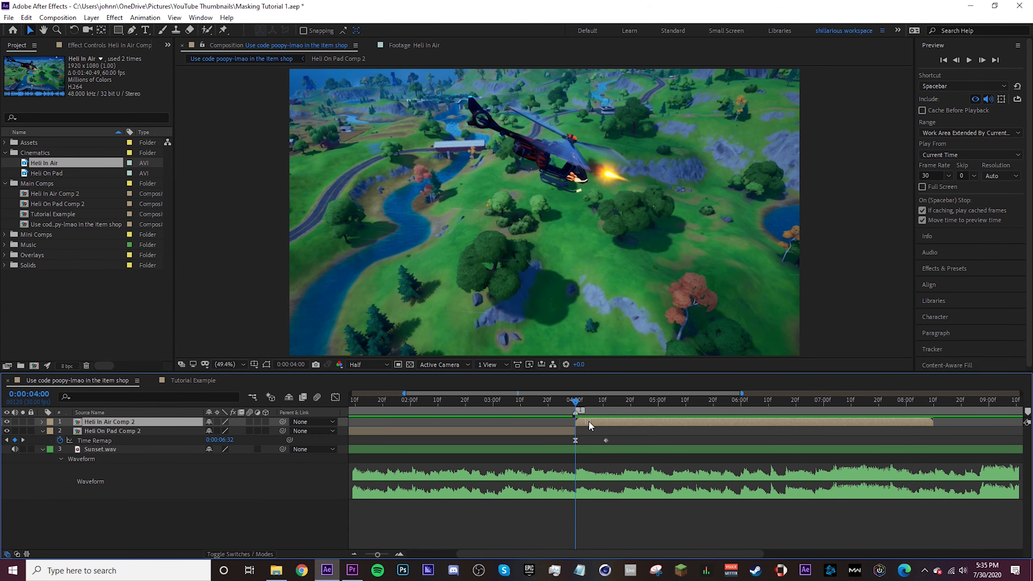
drag(577, 404, 493, 412)
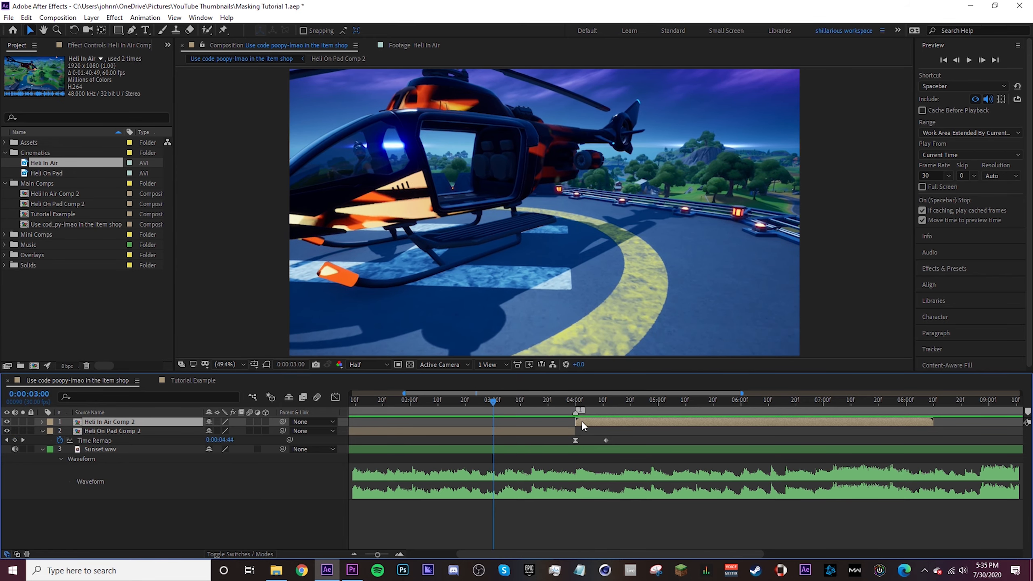
drag(593, 427, 511, 427)
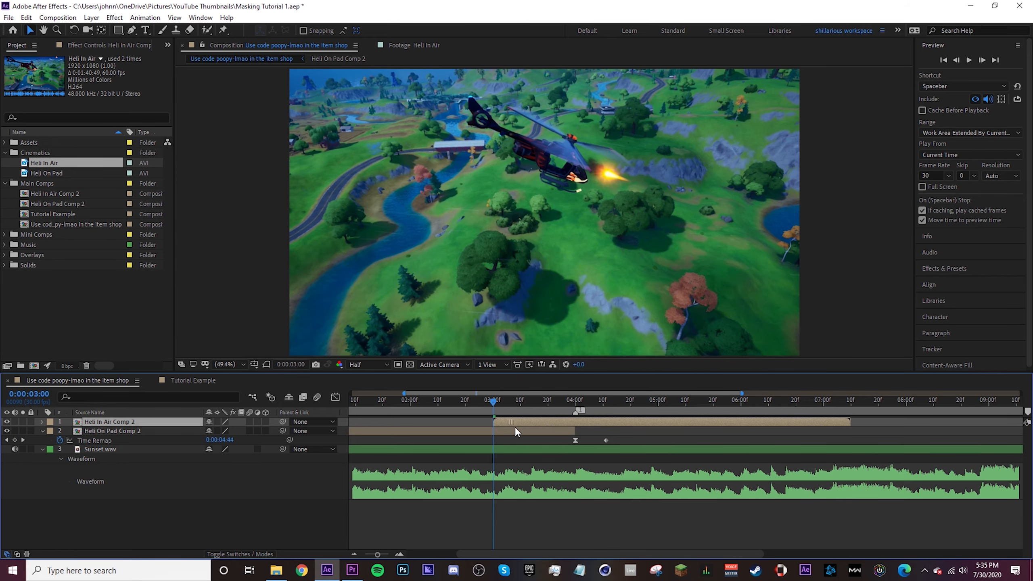
key(space)
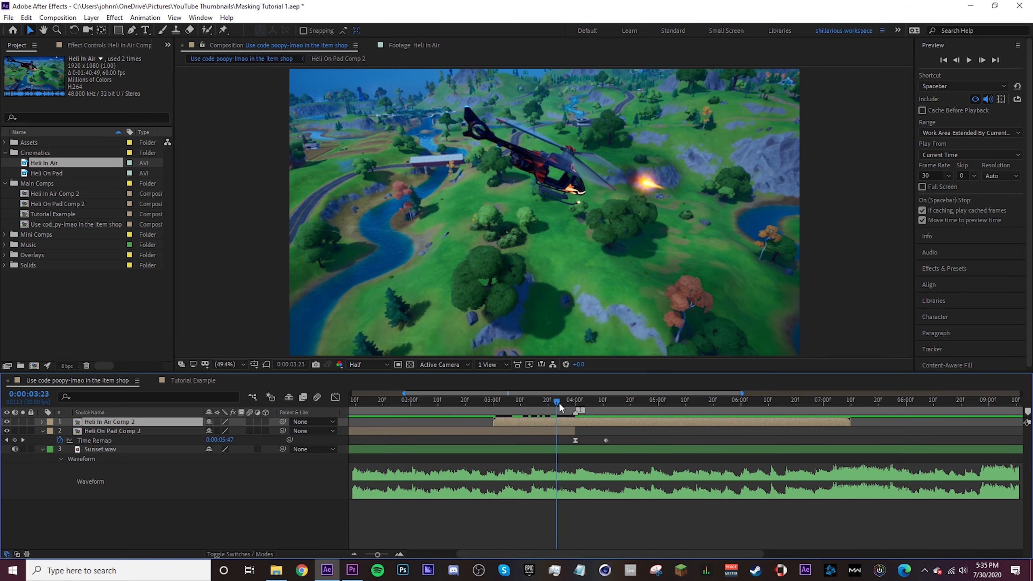
drag(508, 413, 574, 413)
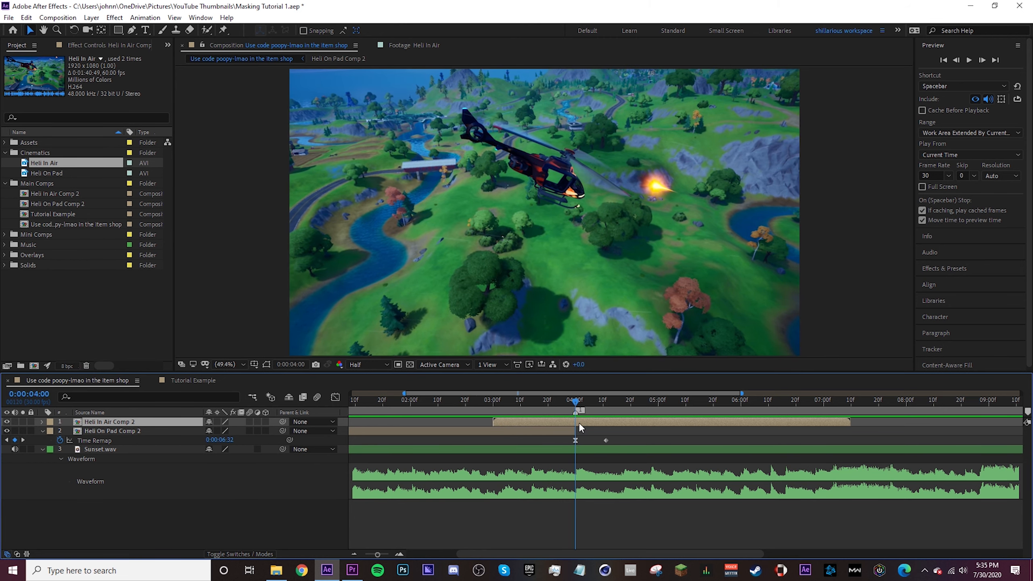
Enable time remapping on Heli In Air Comp 2 with Easy Ease on both keyframes, and trim the layer's end to the last keyframe.
key(ctrl+alt+t)
scroll(698, 463, right, 2)
drag(491, 406, 402, 403)
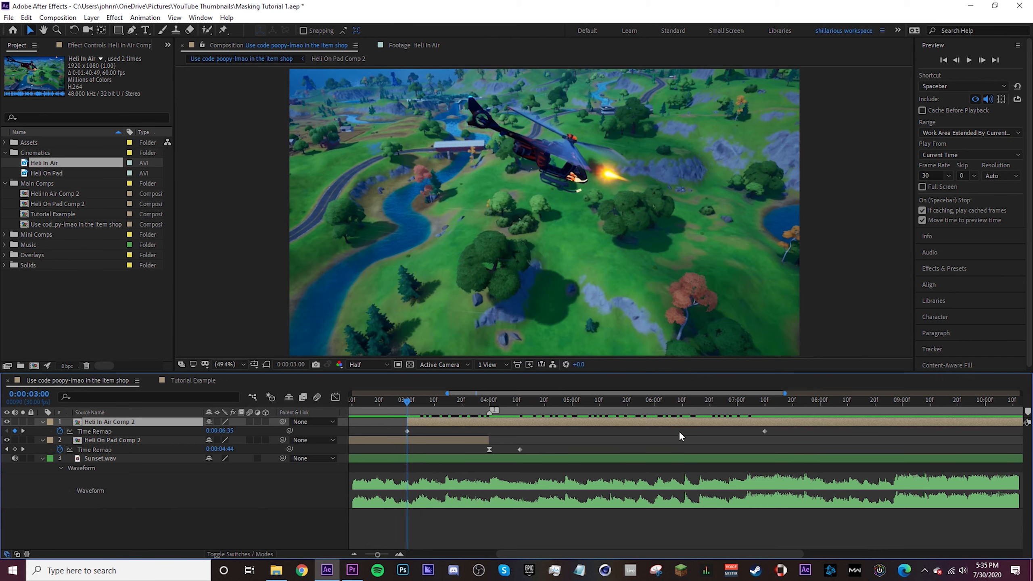
drag(778, 433, 375, 428)
key(F9)
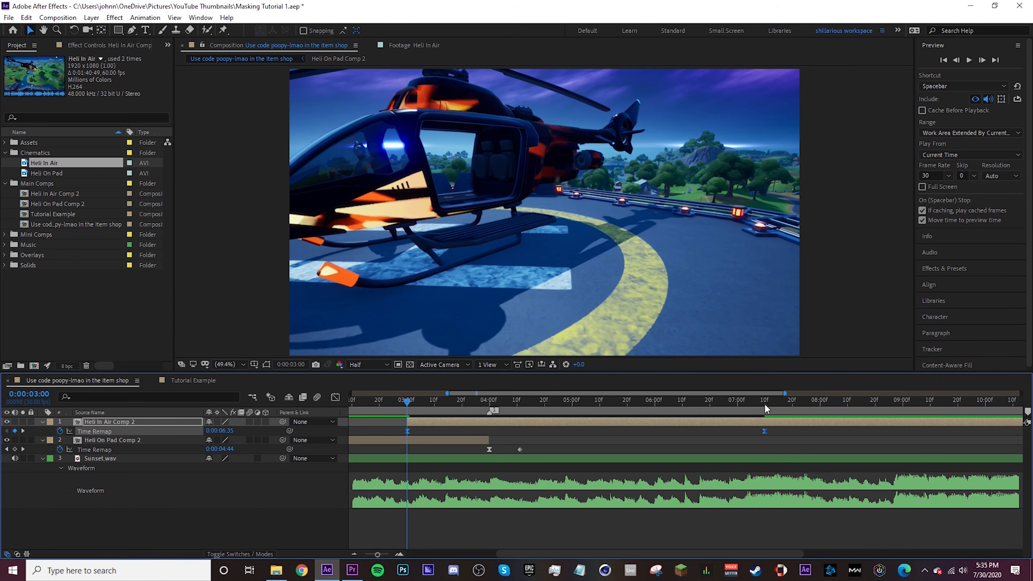
click(765, 407)
drag(763, 408, 418, 409)
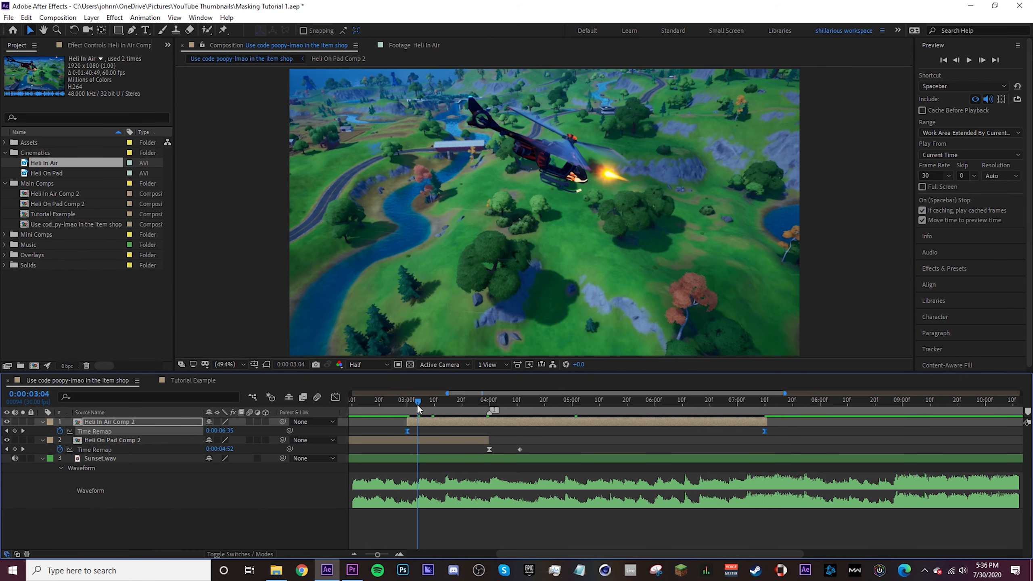
Shape Heli In Air Comp 2's time-remap graph into a steep start, flat middle and steep end.
click(335, 397)
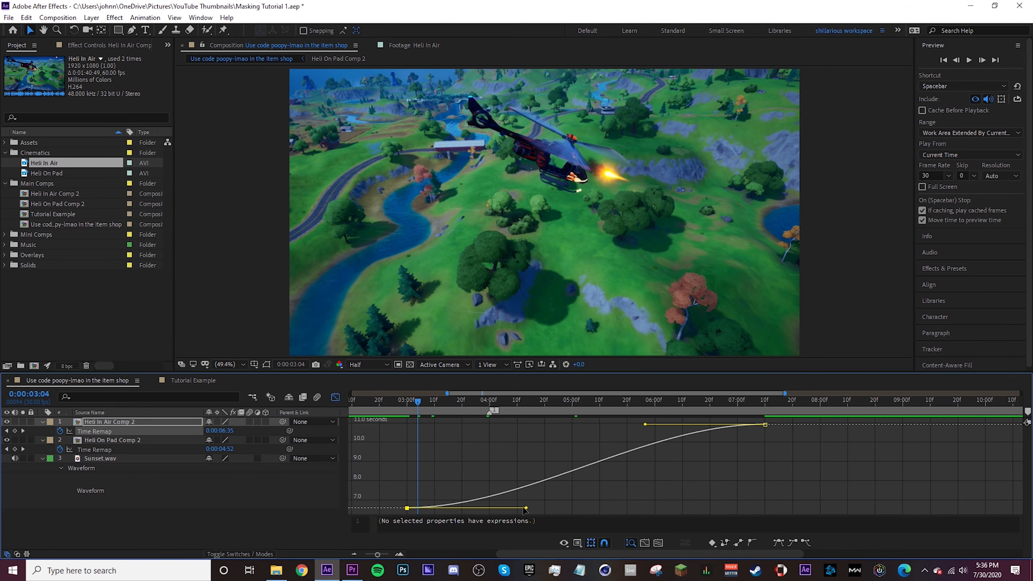
drag(524, 510, 458, 455)
drag(645, 424, 725, 481)
drag(457, 455, 434, 453)
click(504, 452)
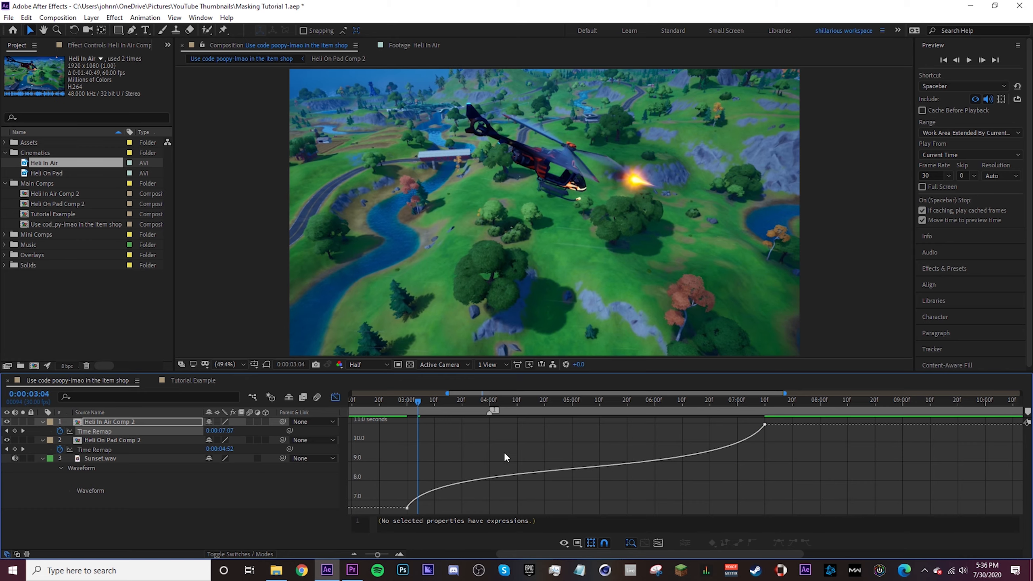
Close the graph editor and add Scale keyframes at 100% on Heli In Air Comp 2 at 4 seconds and 3 seconds.
click(395, 402)
key(shift+F3)
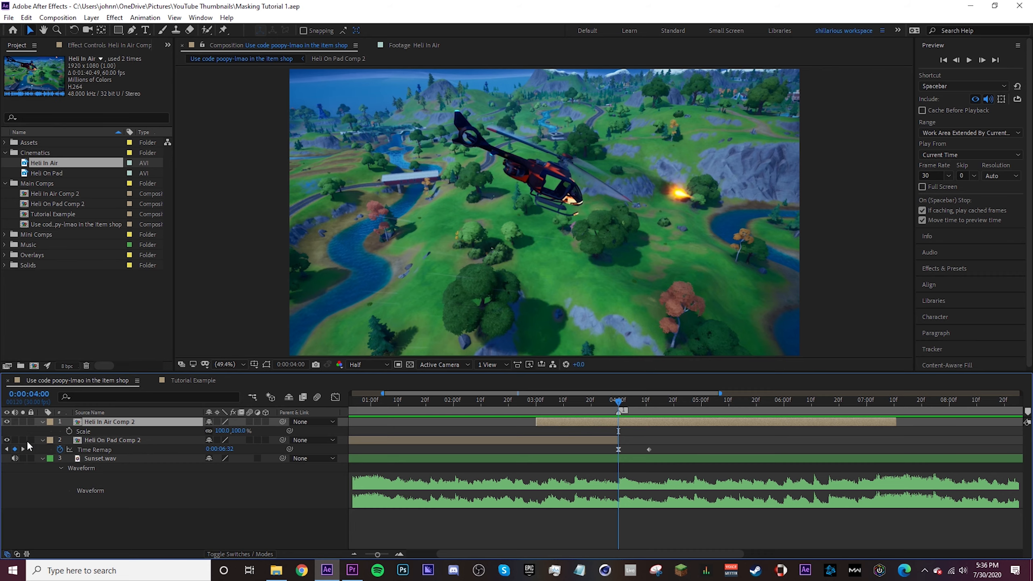
click(69, 431)
click(535, 410)
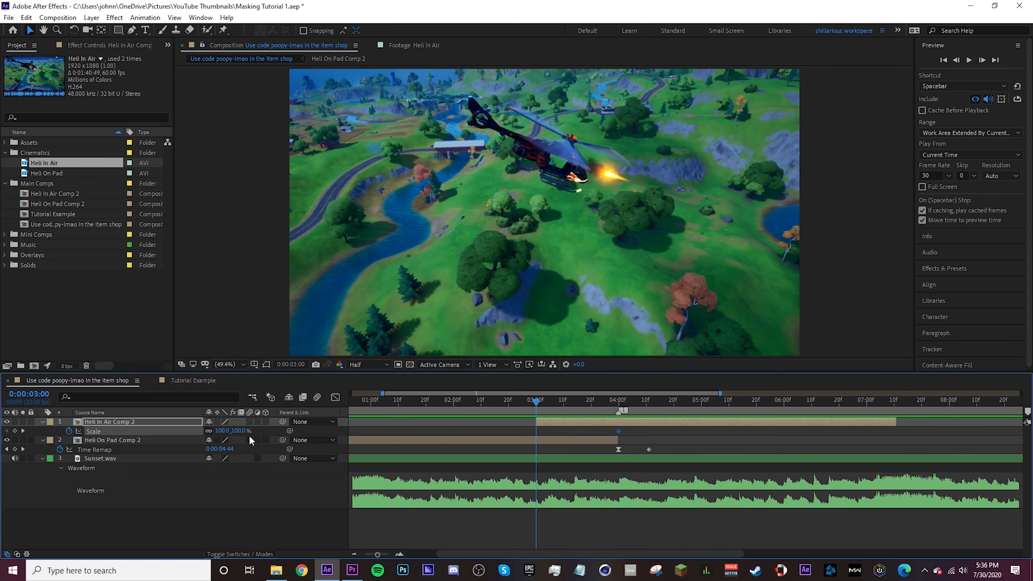
click(23, 431)
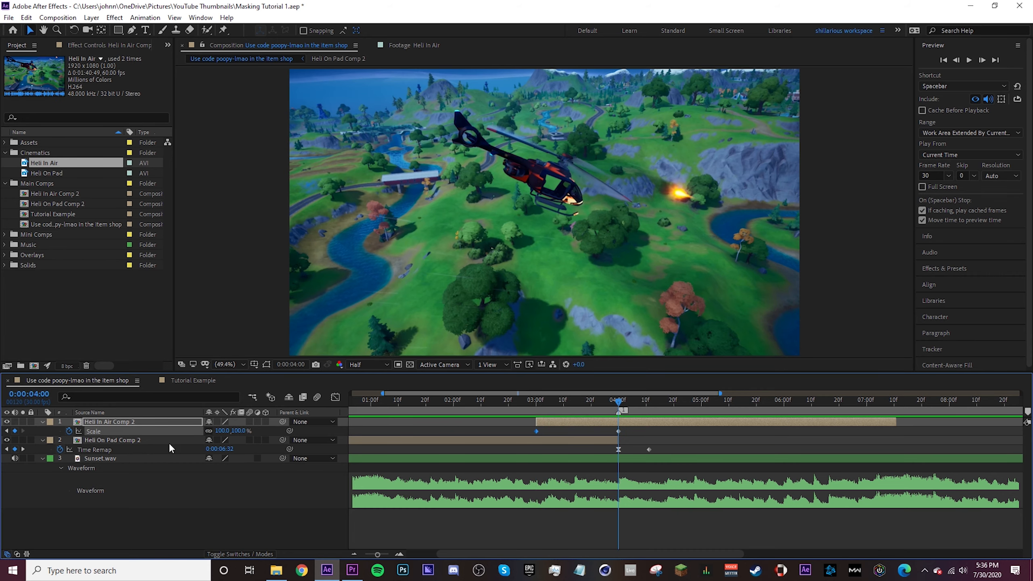
Raise the second Scale keyframe to about 140%, move it to about 5:04, and add a larger Scale keyframe at the layer's end.
mouse_move(244, 434)
mouse_down()
mouse_move(269, 430)
mouse_move(237, 430)
mouse_up()
drag(620, 434, 899, 403)
click(687, 400)
drag(246, 432, 241, 430)
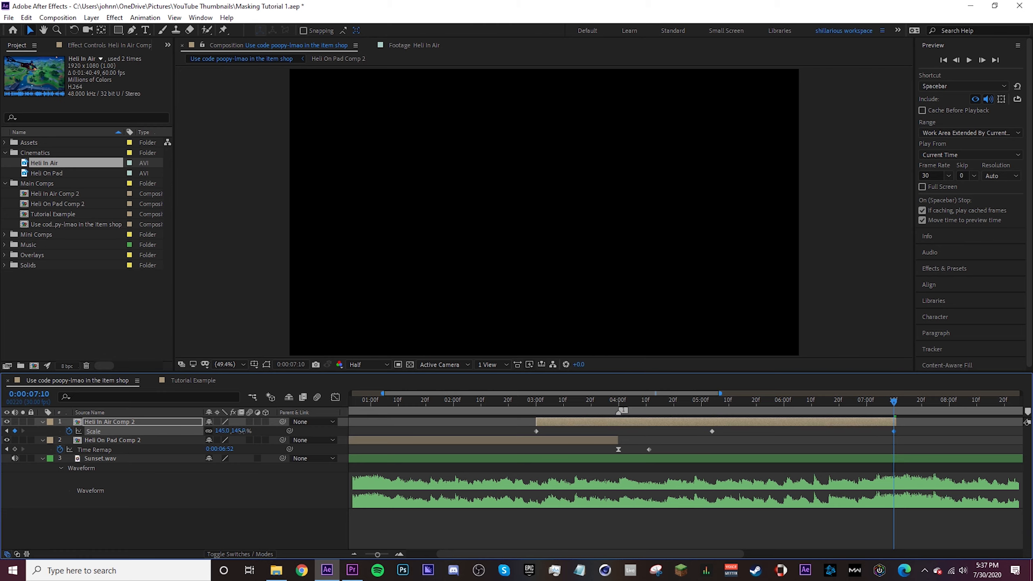
Apply Easy Ease to all three Scale keyframes and shape their value graph into a steep start, flat middle and steep end.
drag(540, 402, 737, 426)
drag(938, 430, 512, 433)
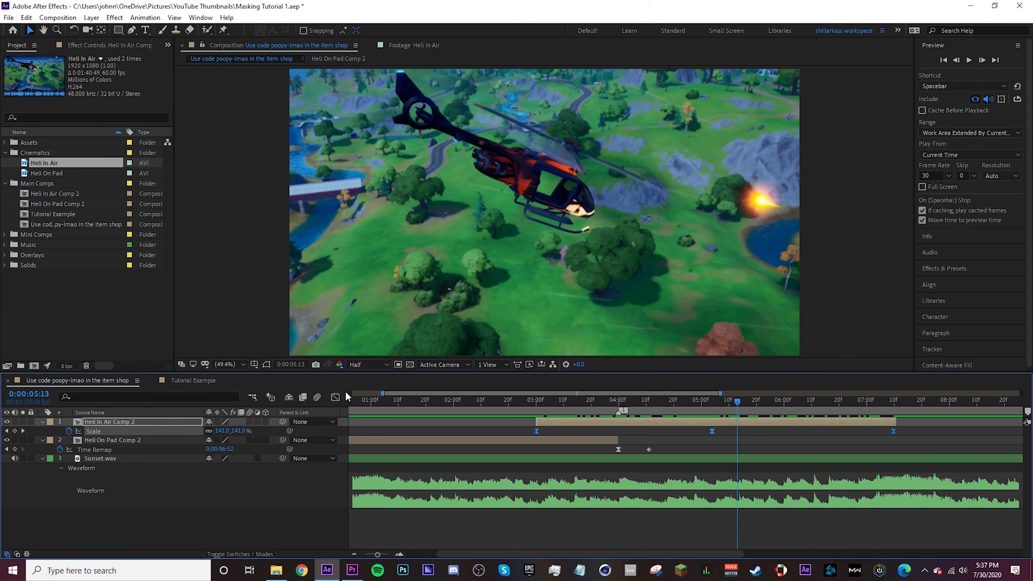
click(335, 396)
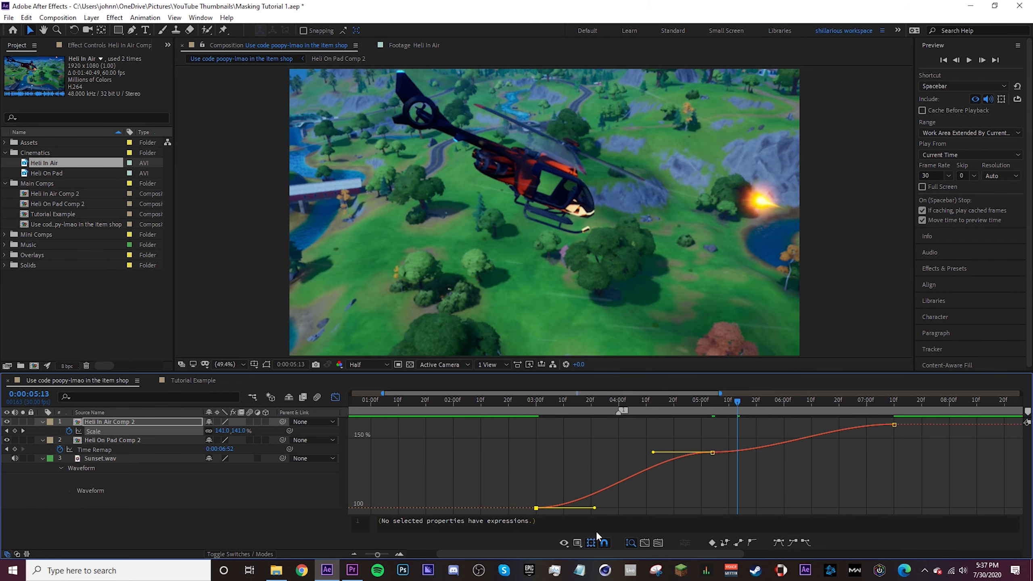
drag(589, 509, 562, 466)
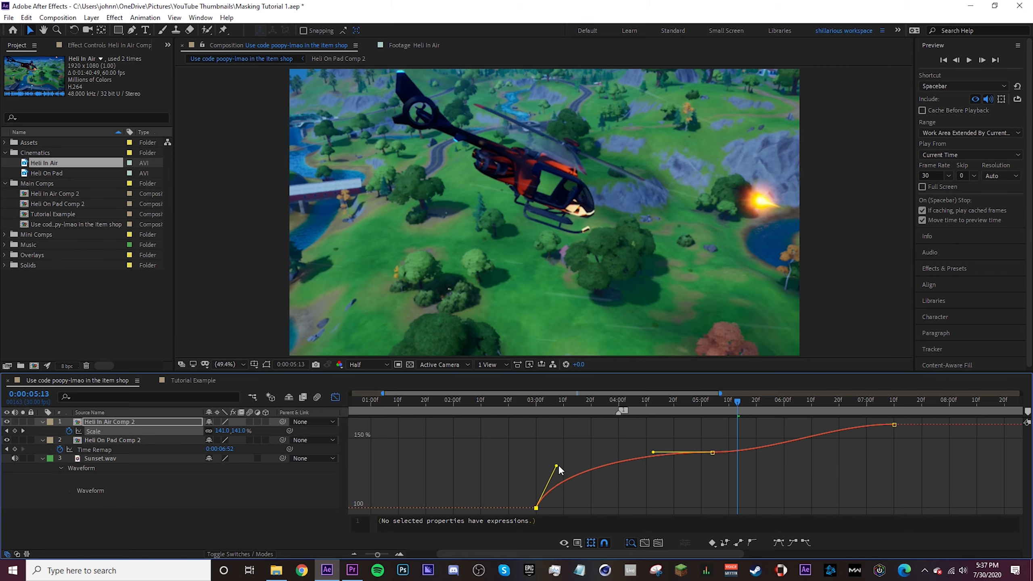
drag(526, 406, 620, 418)
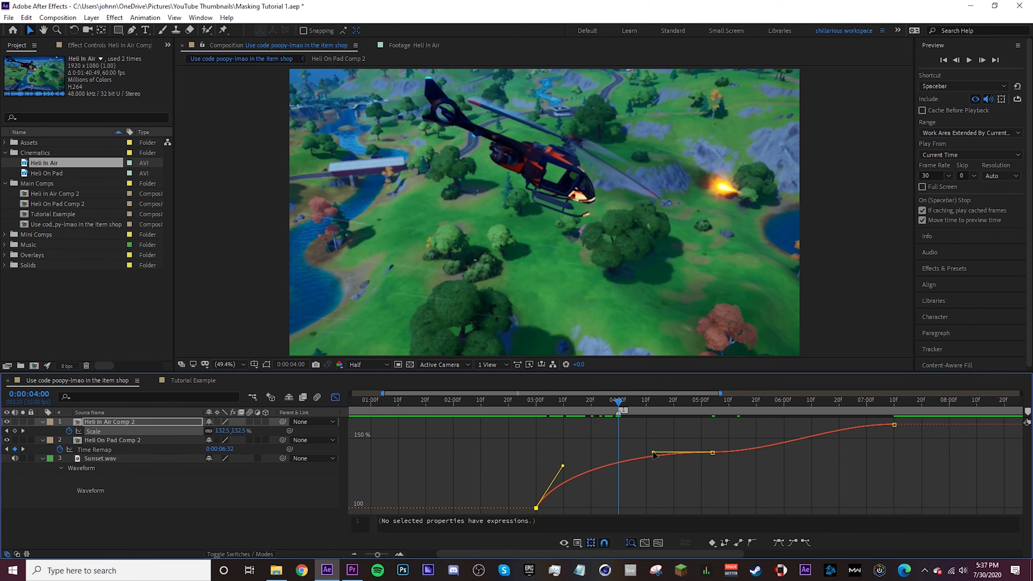
drag(653, 455, 649, 453)
drag(835, 424, 882, 449)
click(834, 431)
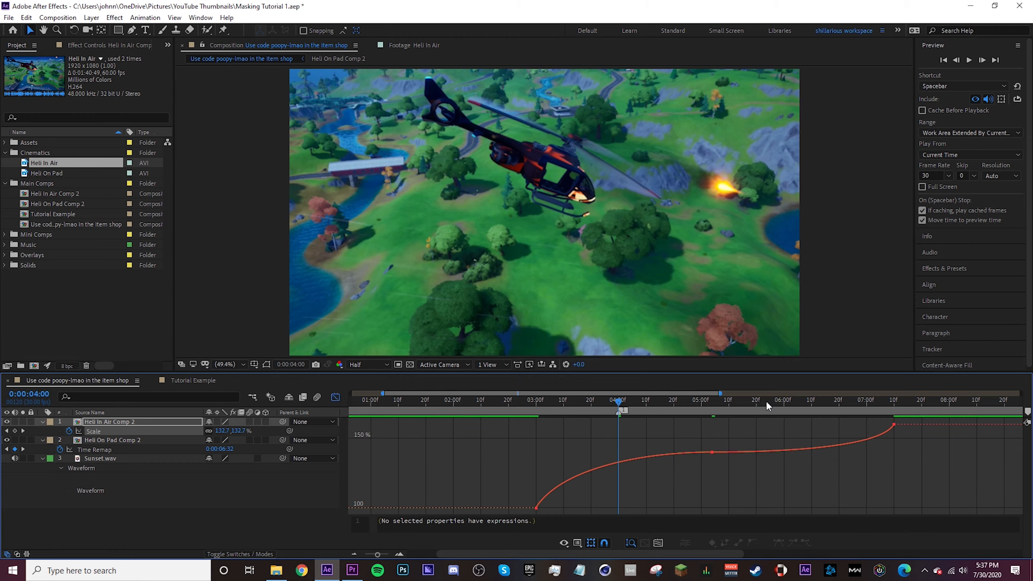
Preview the combined zoom and speed ramp of Heli In Air Comp 2 from shortly before 3 seconds.
click(480, 405)
key(space)
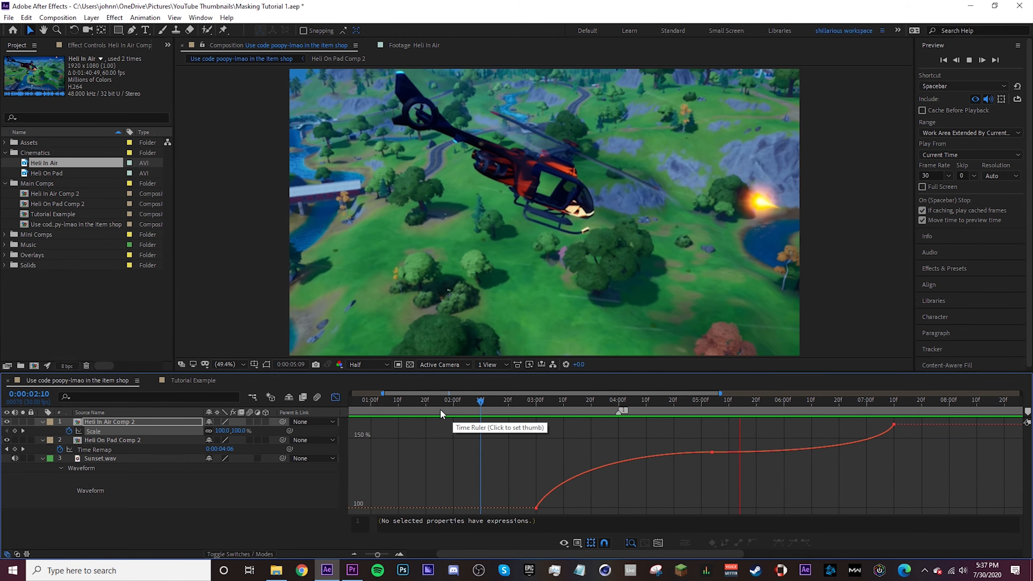
key(space)
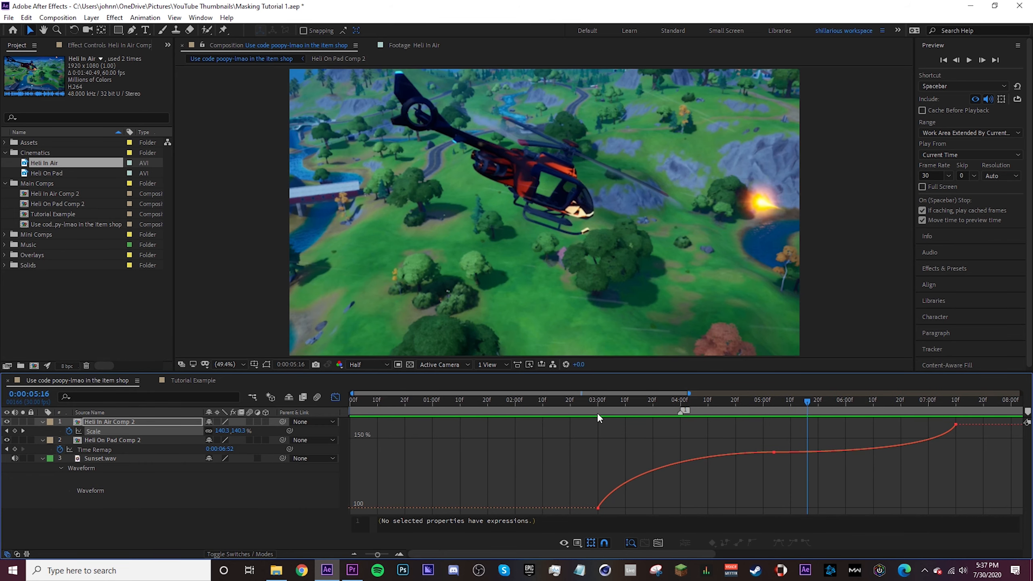
click(608, 402)
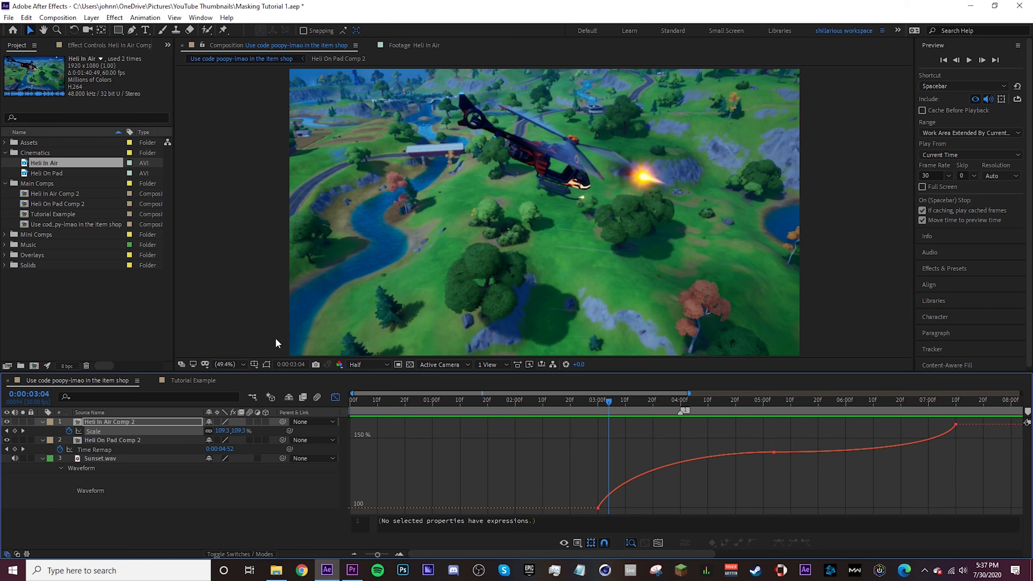
Close the graph editor and pre-compose Heli In Air Comp 2 with all its attributes, naming the composition Heli In Air with pc.
click(335, 397)
right_click(532, 419)
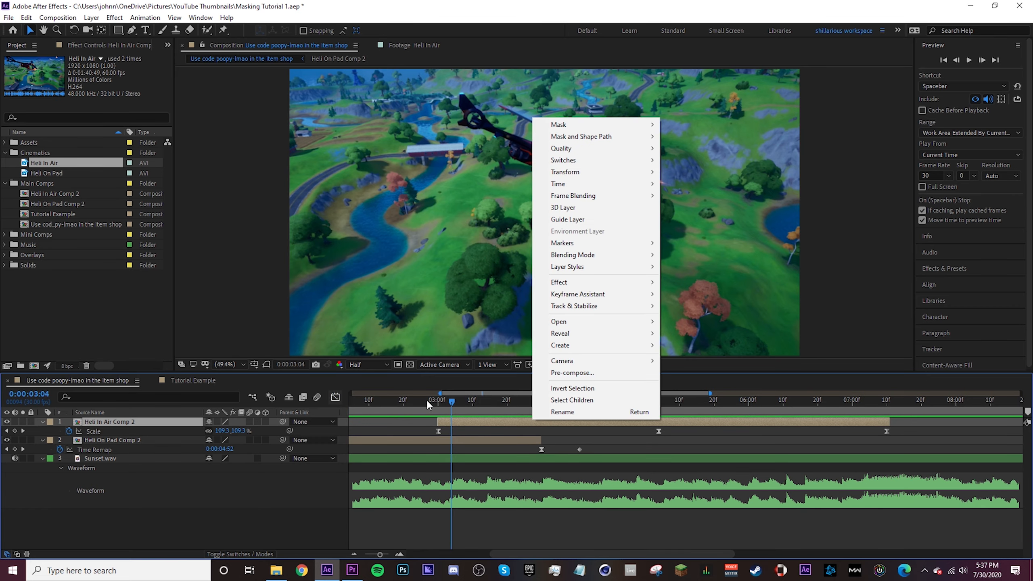
click(575, 371)
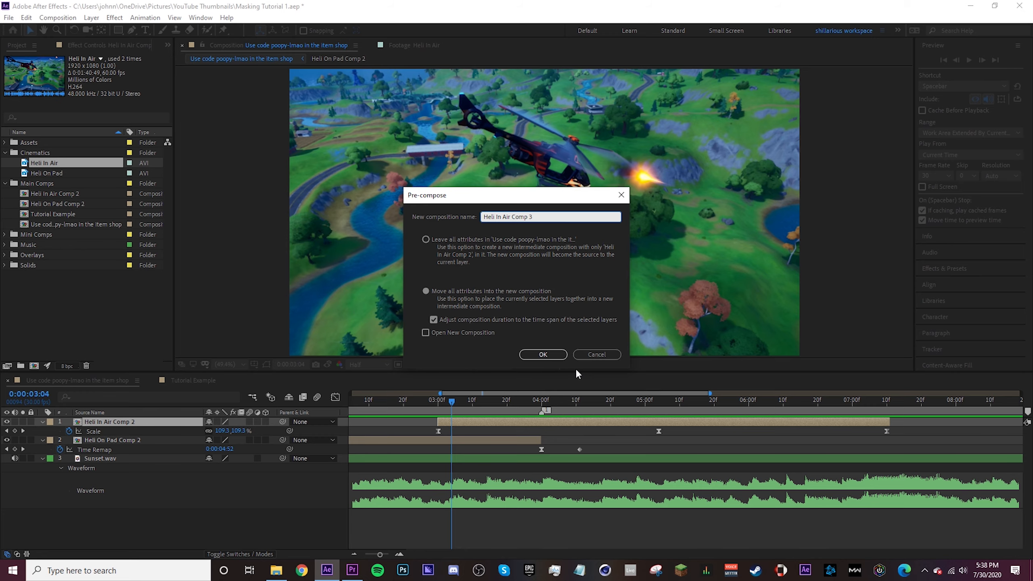
key(shift+Left)
key(ctrl+shift+Left)
text(with pc)
key(Return)
Open the Heli In Air with pc composition to check its contents, and return to the main composition.
mouse_move(463, 411)
mouse_down()
mouse_move(448, 410)
mouse_move(467, 409)
mouse_up()
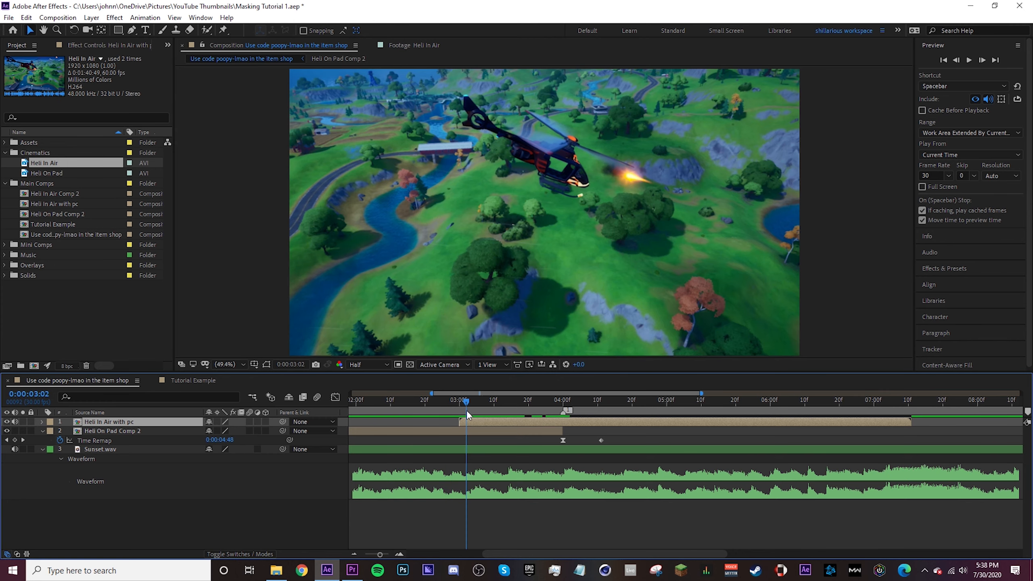
double_click(468, 420)
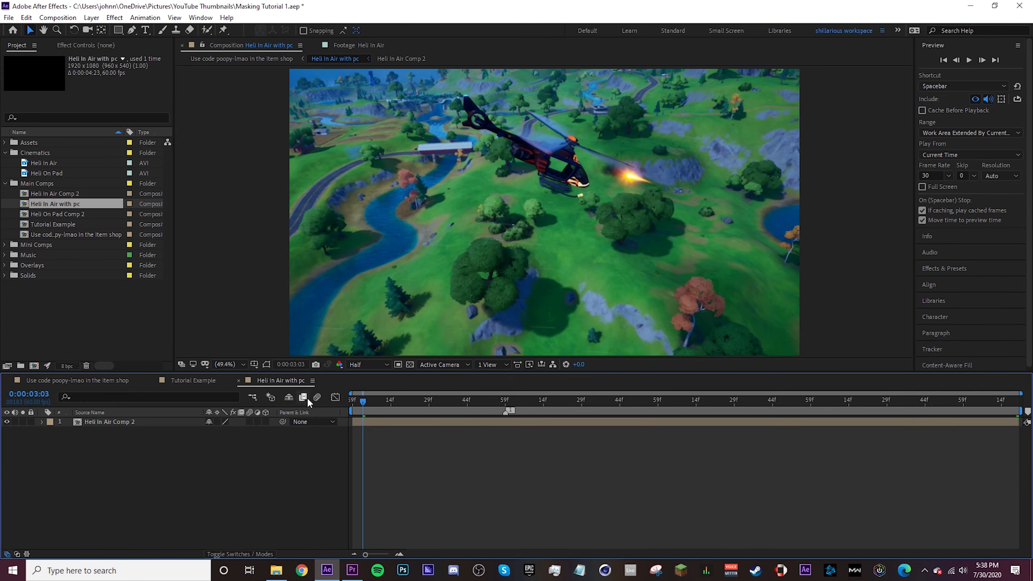
click(64, 384)
drag(527, 408, 501, 414)
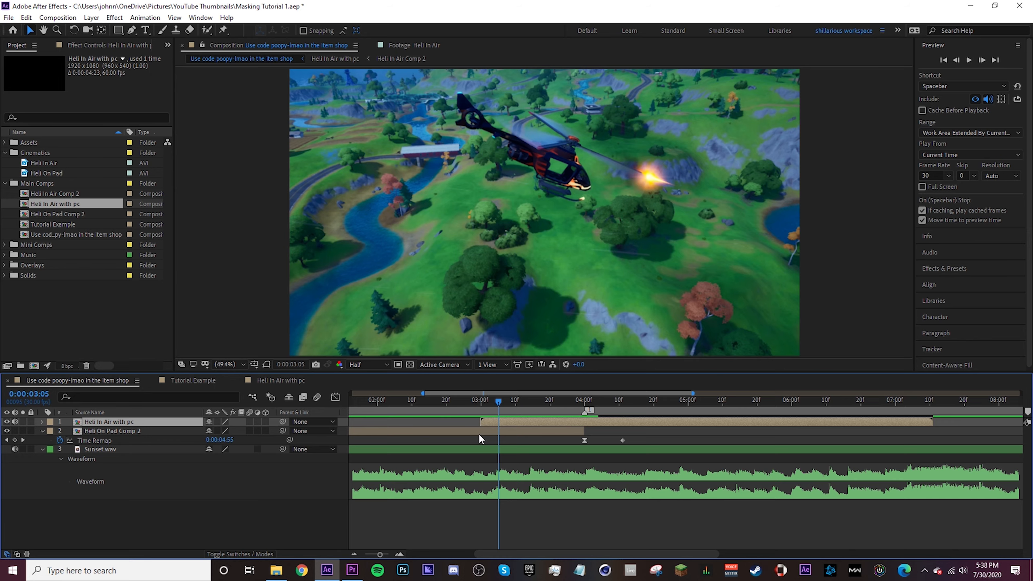
Reopen Heli In Air with pc, place its timeline directly after the main composition's, and return to the main composition.
double_click(524, 423)
click(108, 382)
drag(279, 382, 183, 381)
click(92, 384)
Hide the Heli In Air with pc layer and set the current time to its start at 3 seconds.
click(664, 403)
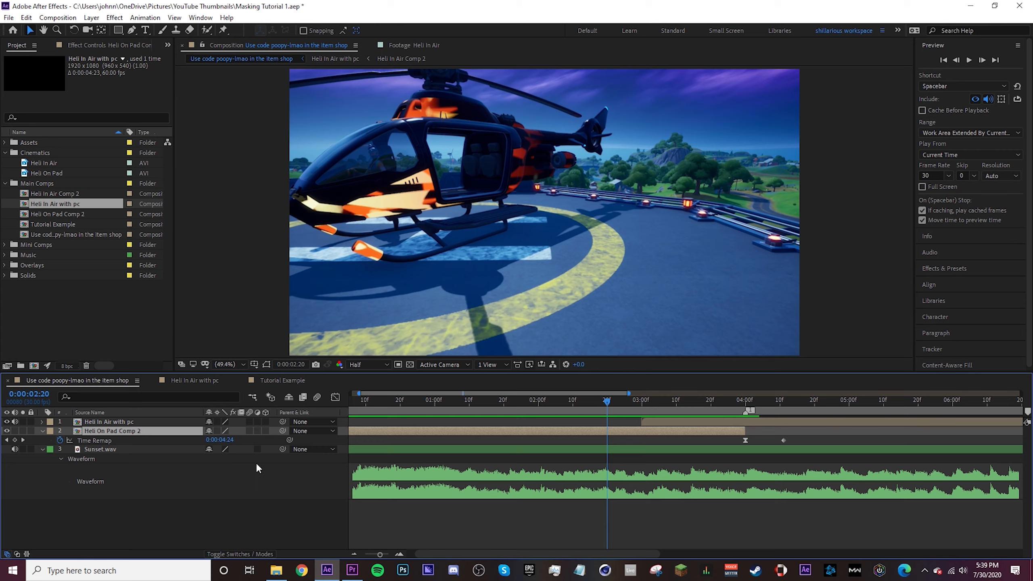
mouse_move(600, 407)
mouse_down()
mouse_move(513, 413)
mouse_move(604, 409)
mouse_up()
click(648, 423)
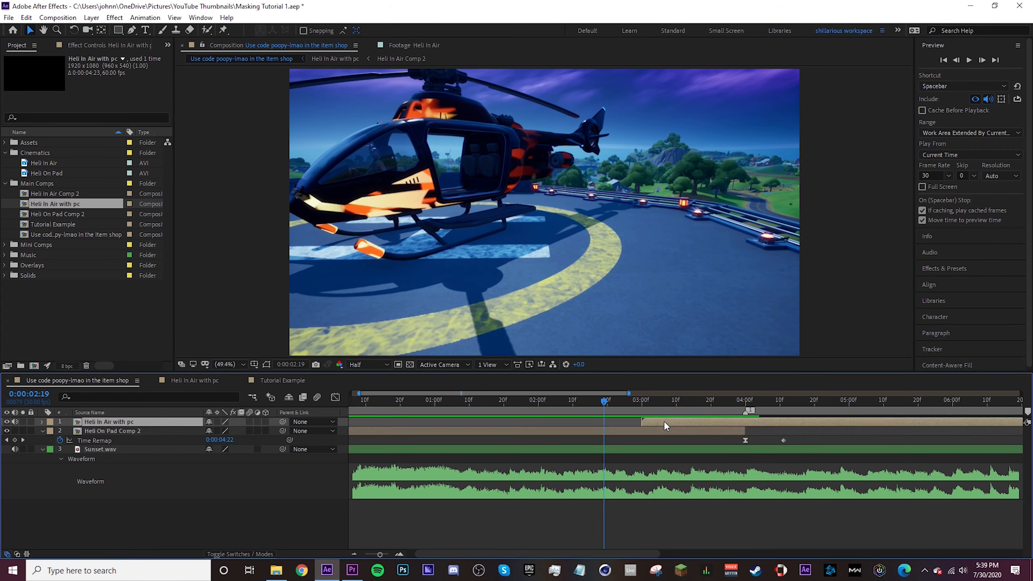
drag(607, 398, 641, 414)
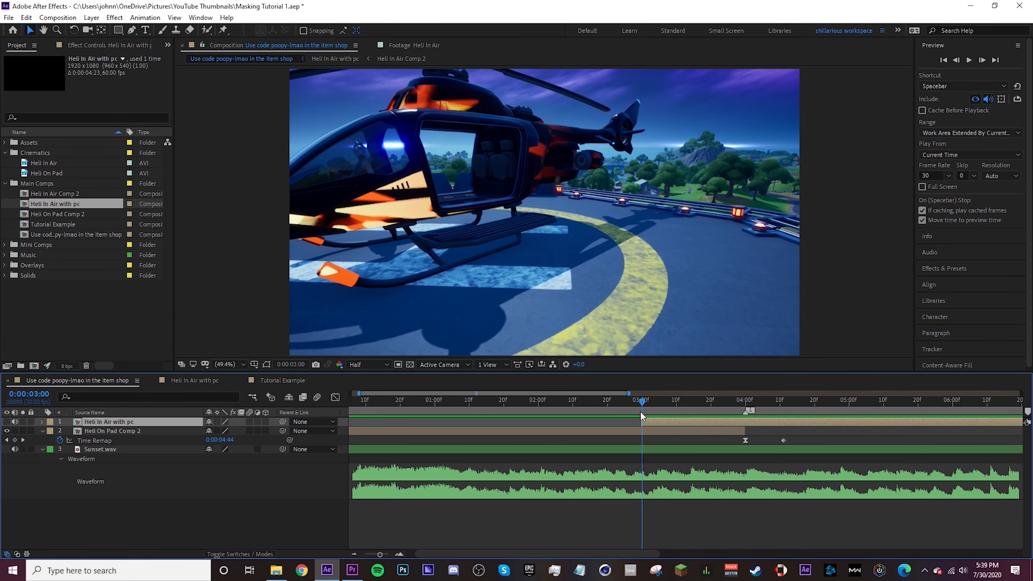
Split Heli On Pad Comp 2 at 3 seconds and duplicate the one-second part that follows the cut.
click(649, 432)
key(ctrl+shift+d)
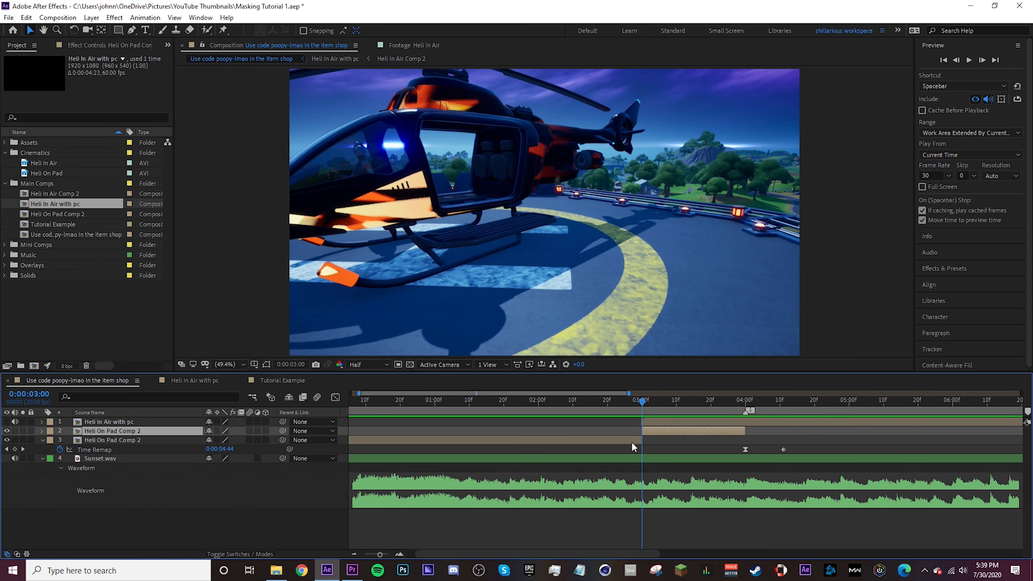
scroll(645, 437, left, 3)
scroll(602, 428, up, 2)
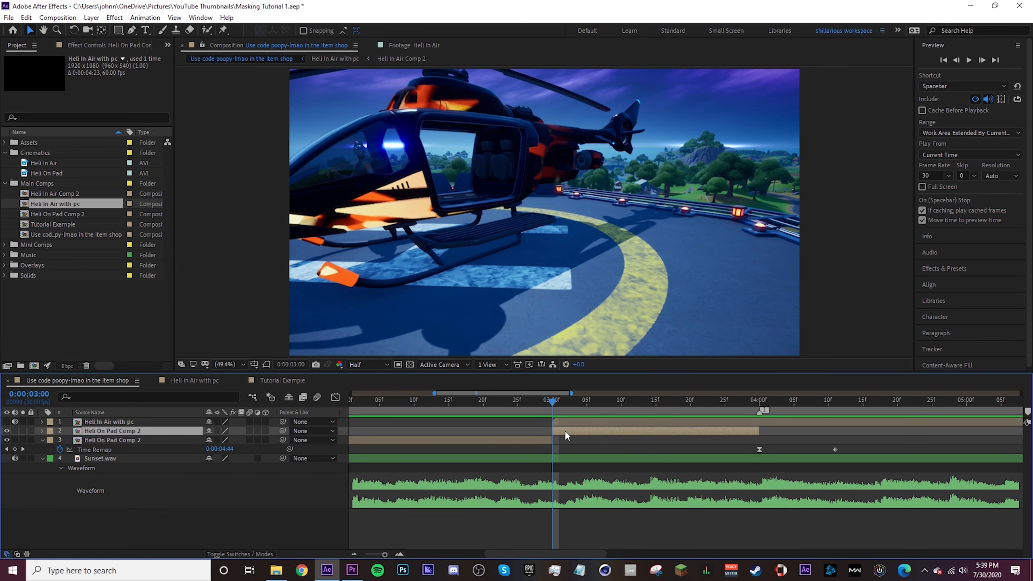
key(ctrl+d)
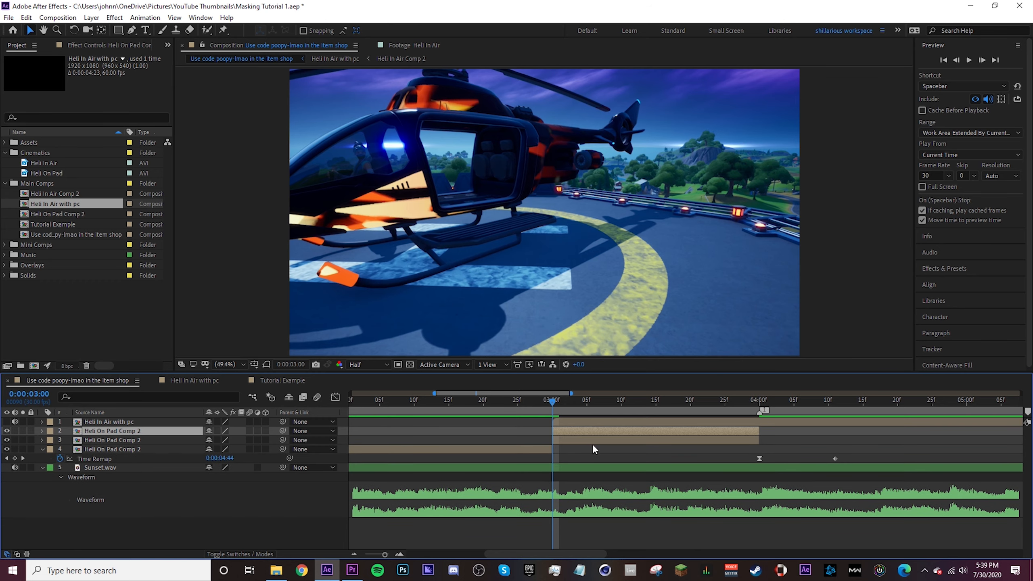
Set the Heli In Air with pc layer's label color to Blue and make the layer visible again.
click(109, 423)
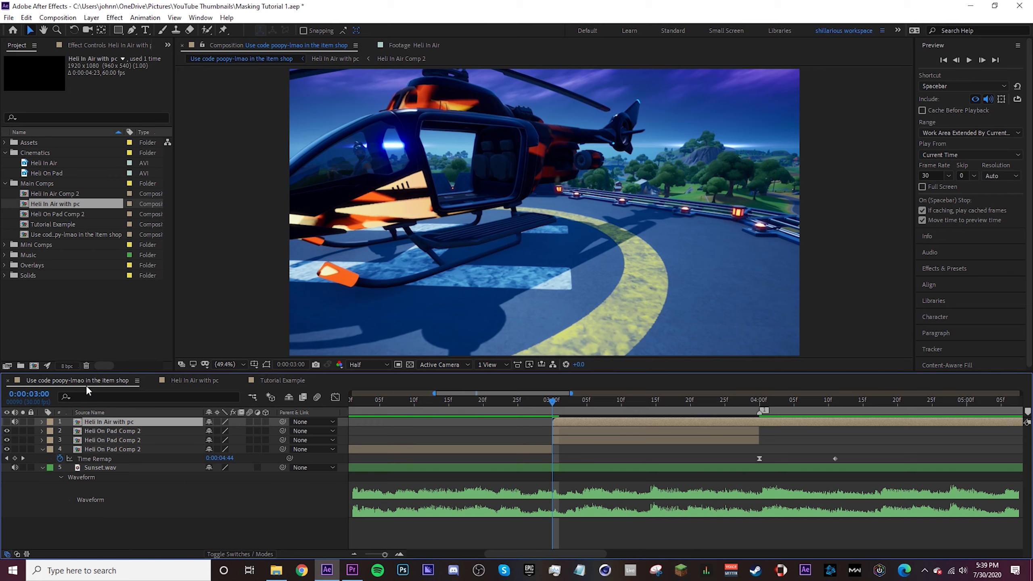
click(49, 425)
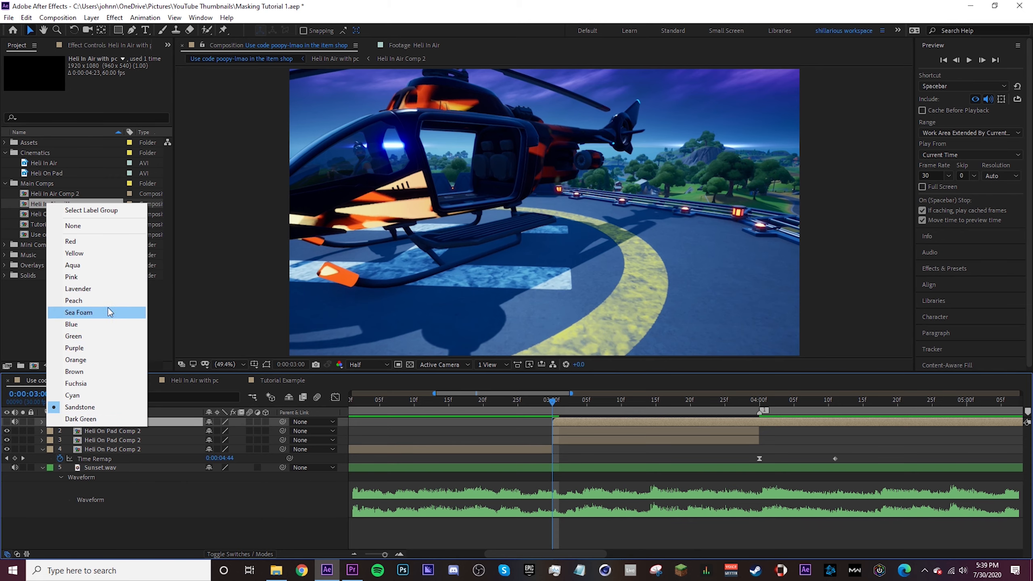
click(81, 324)
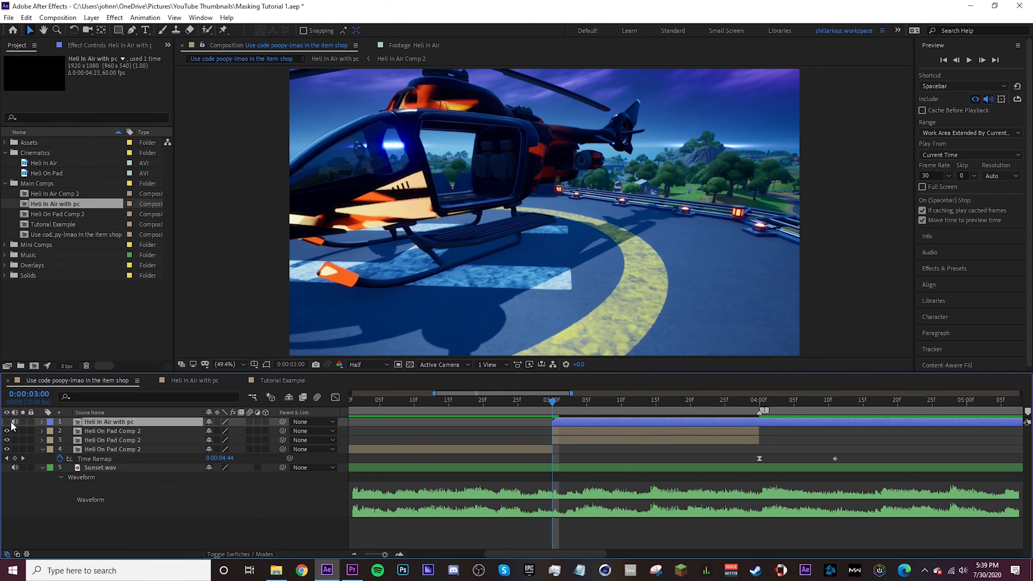
click(7, 421)
Rename the lower of the two one-second Heli On Pad Comp 2 layers as No Mask.
click(645, 441)
right_click(644, 440)
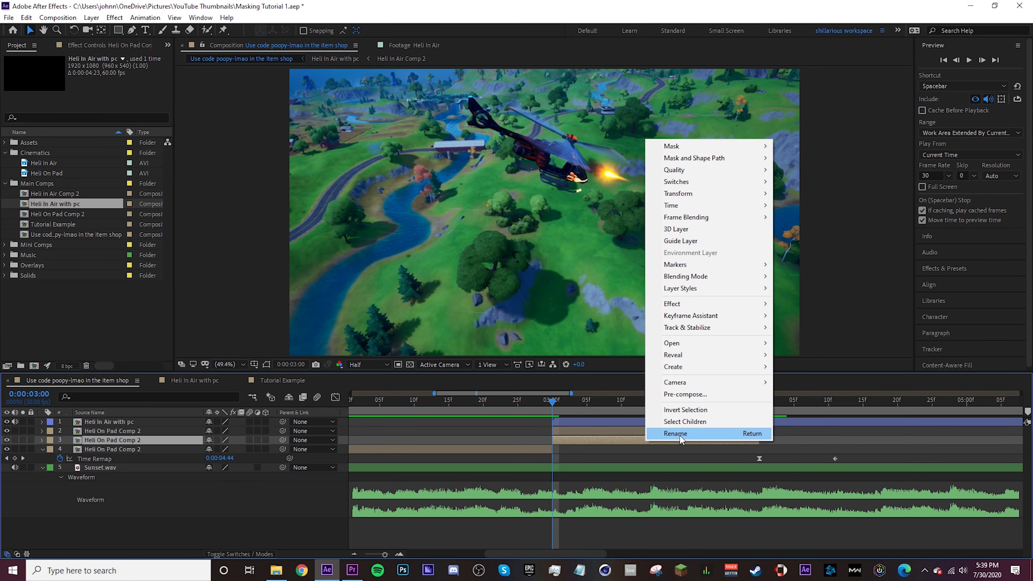
click(679, 436)
text(N)
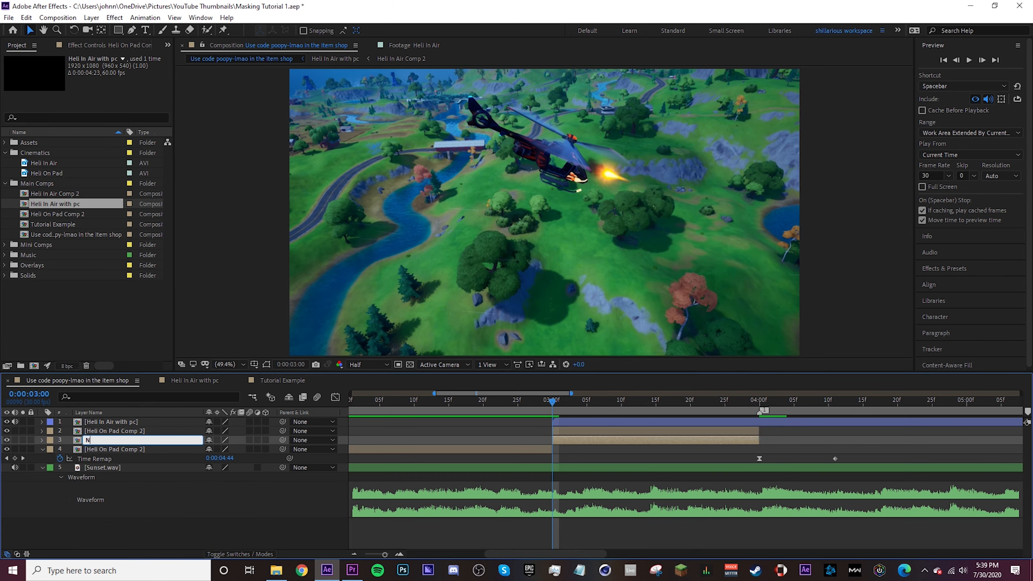
text(o Mask)
key(Return)
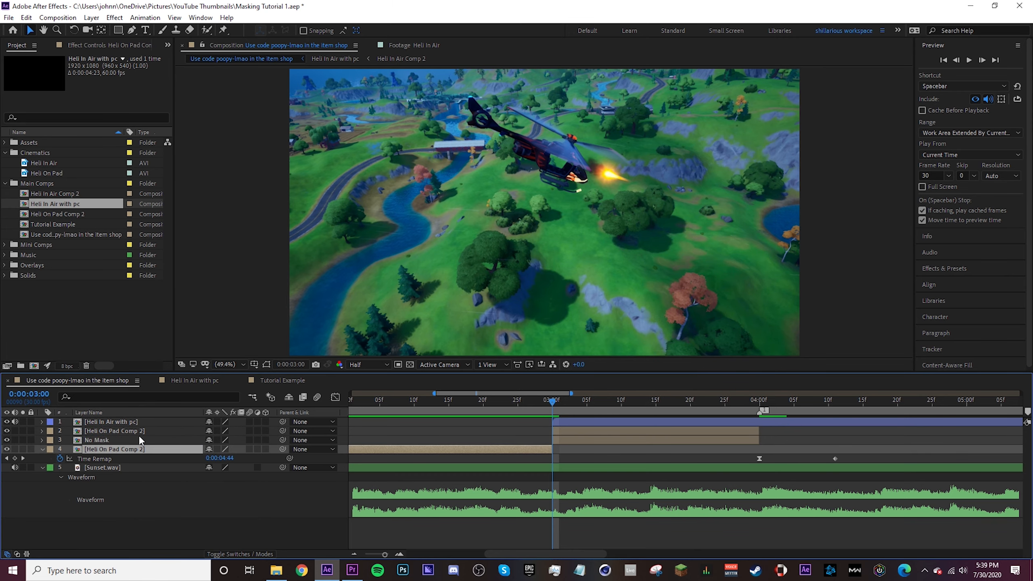
Rename the upper one-second Heli On Pad Comp 2 layer as Mask.
click(133, 433)
right_click(134, 433)
click(152, 421)
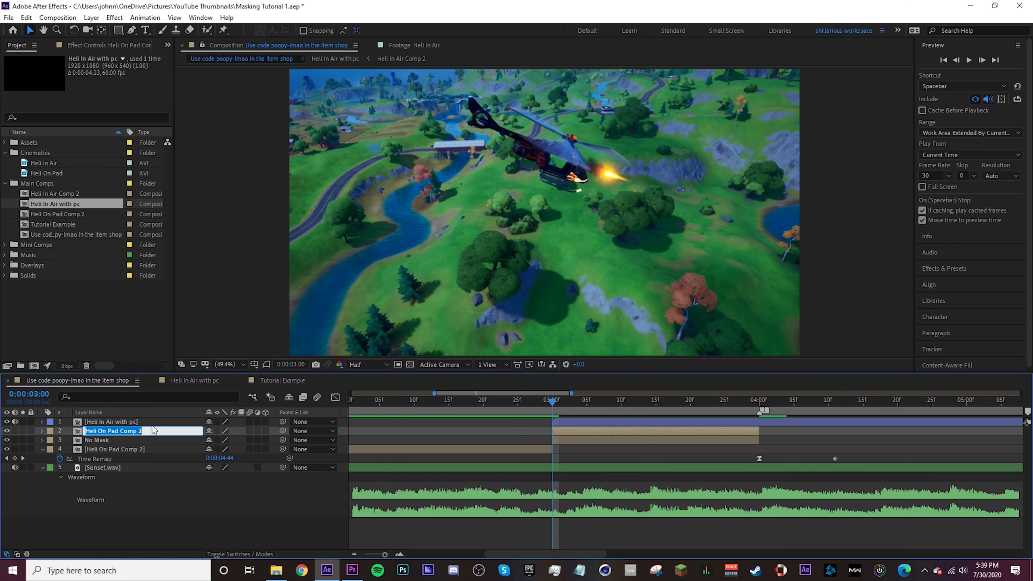
text(Mask)
key(Return)
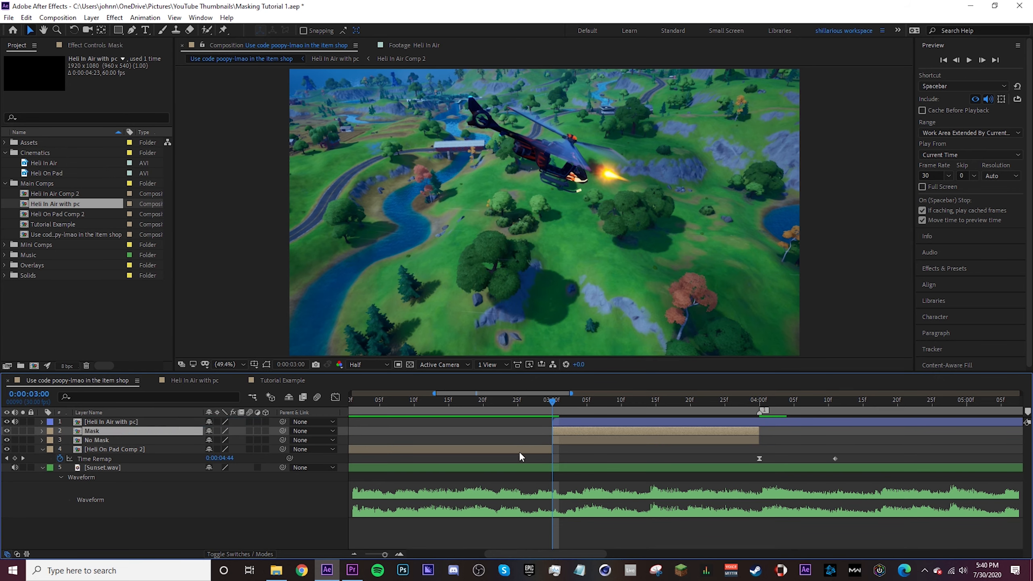
Hide the Heli In Air with pc layer, set the current time to 0:00:03:10 and select the No Mask layer.
click(134, 422)
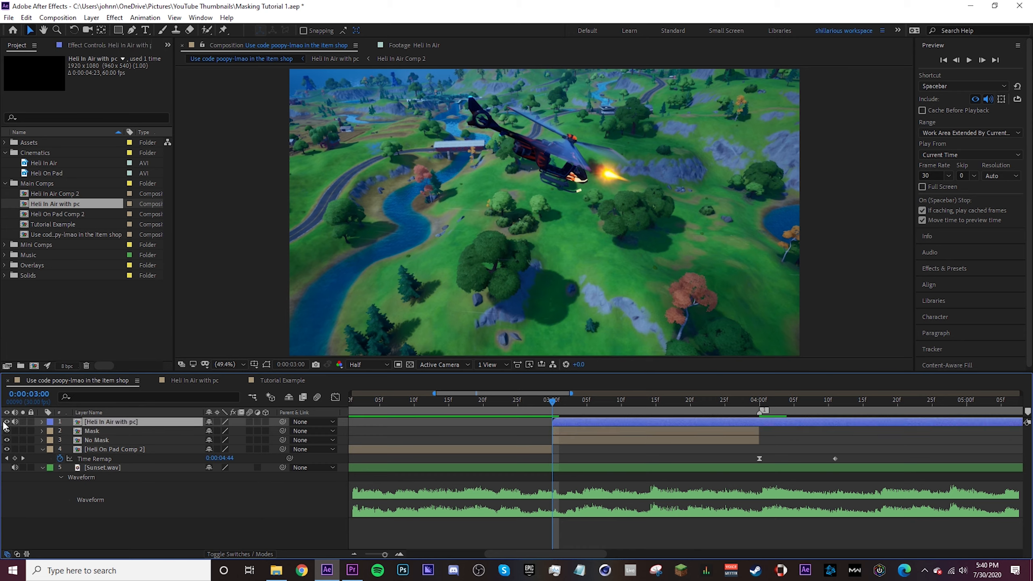
click(562, 429)
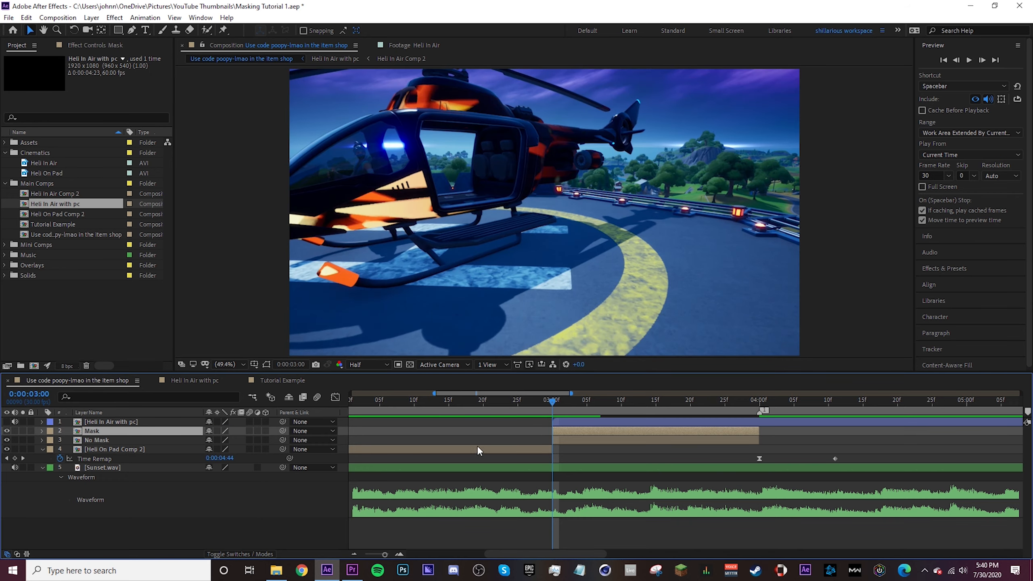
key(space)
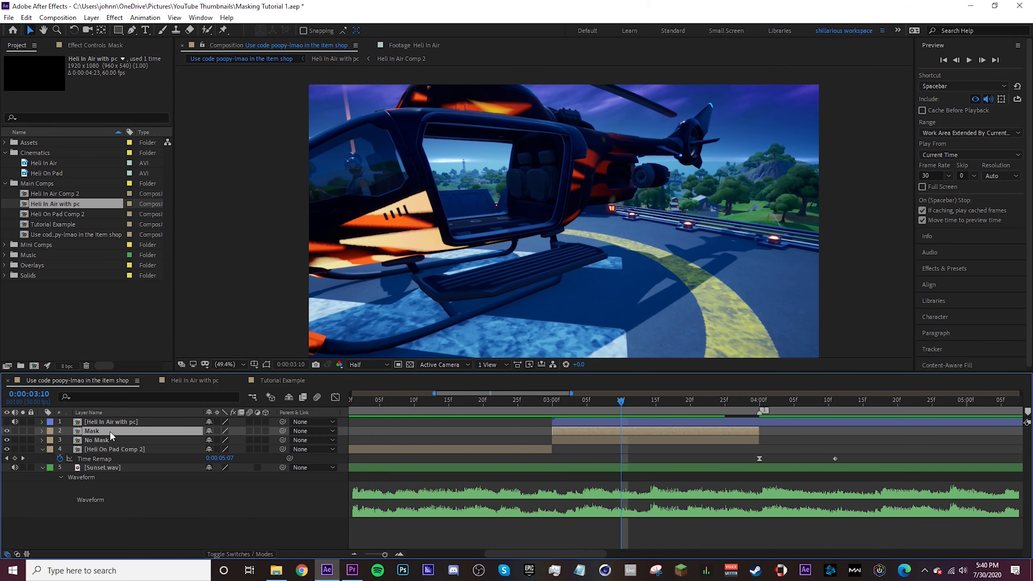
click(96, 440)
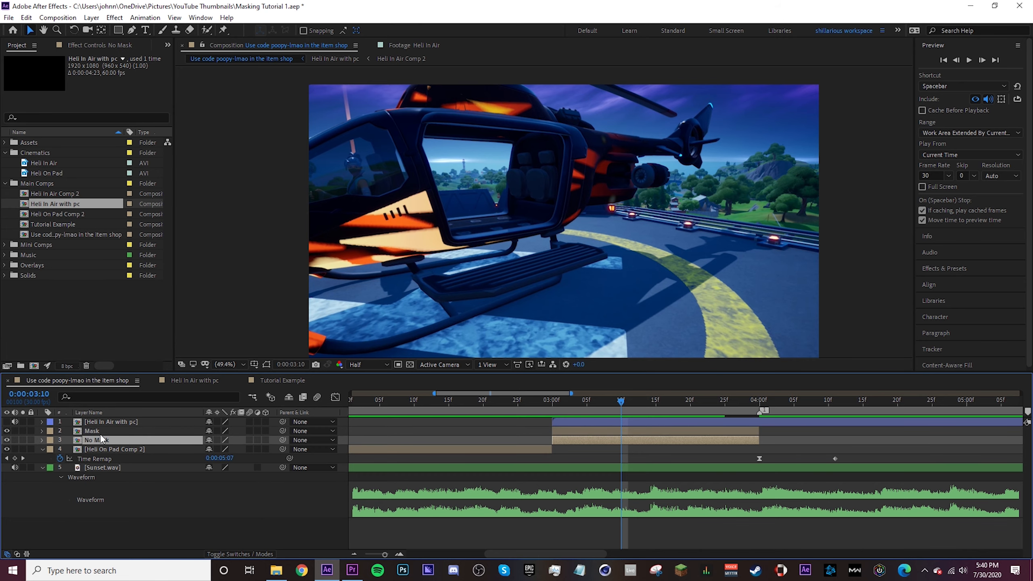
At 0:00:03:10, start a Pen tool mask on the Mask layer, tracing the left edge of the helicopter's see-through door opening.
click(131, 430)
click(107, 440)
click(112, 432)
scroll(601, 243, up, 1)
scroll(509, 198, up, 2)
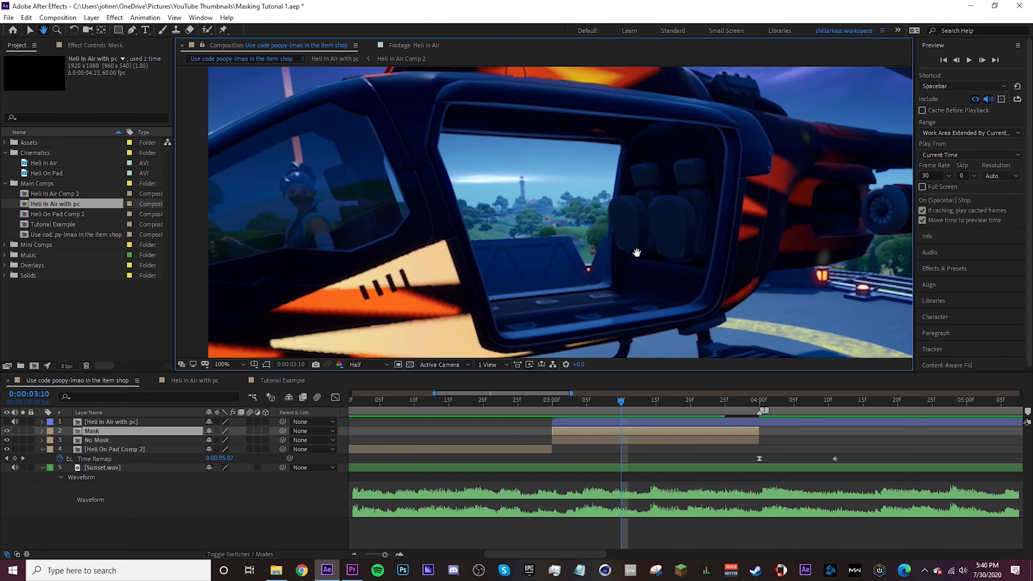
click(647, 406)
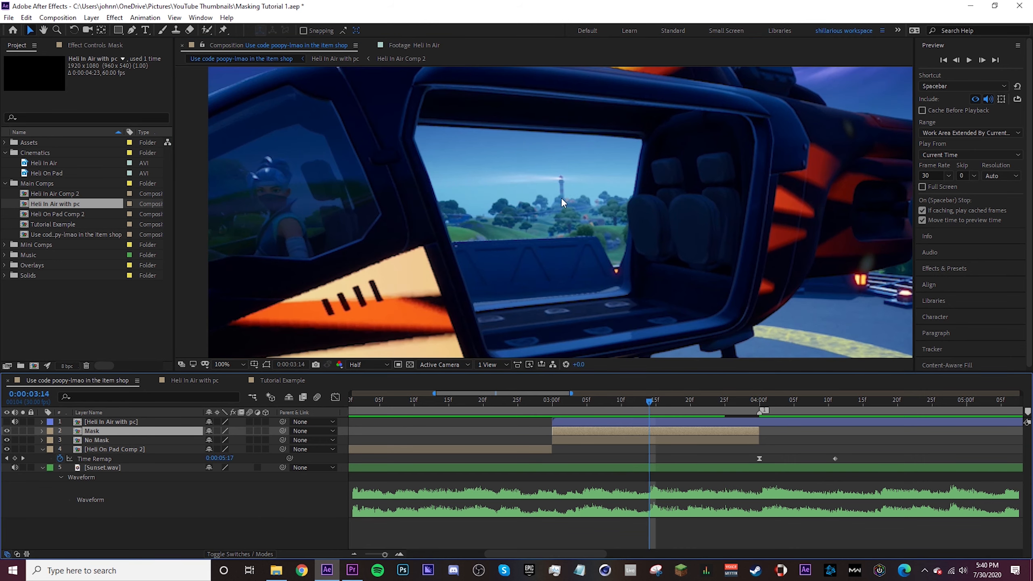
click(621, 405)
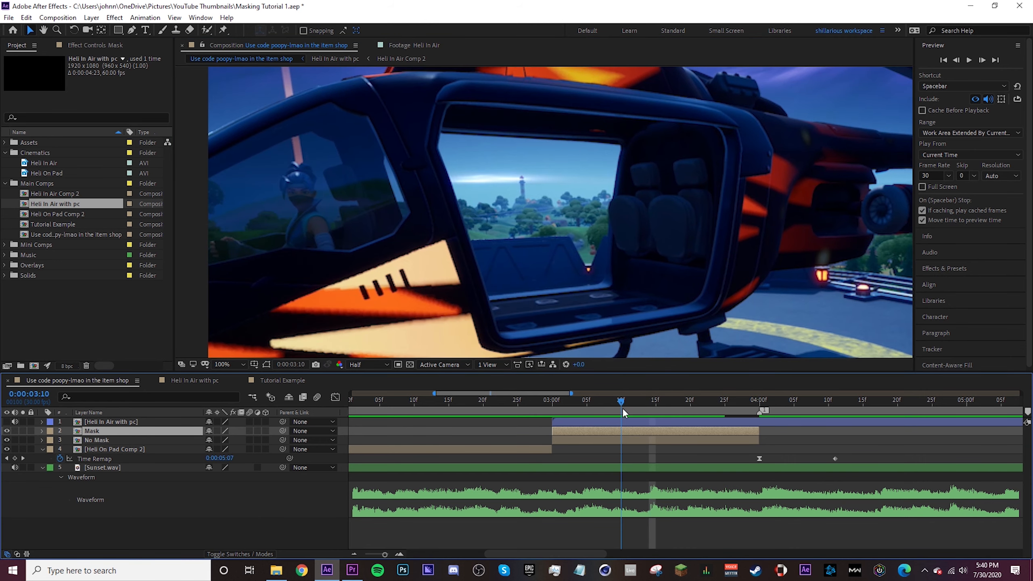
key(g)
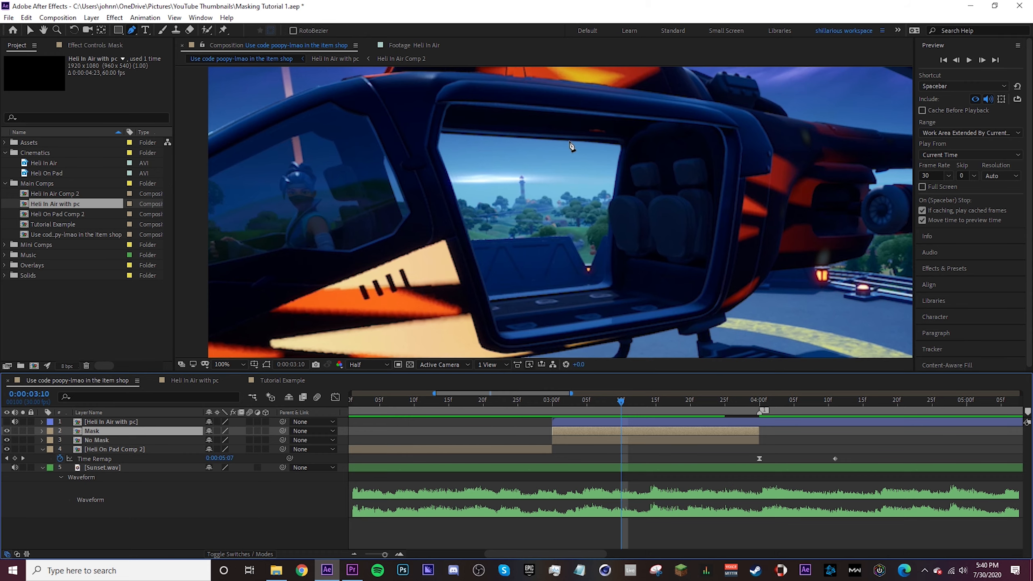
click(443, 139)
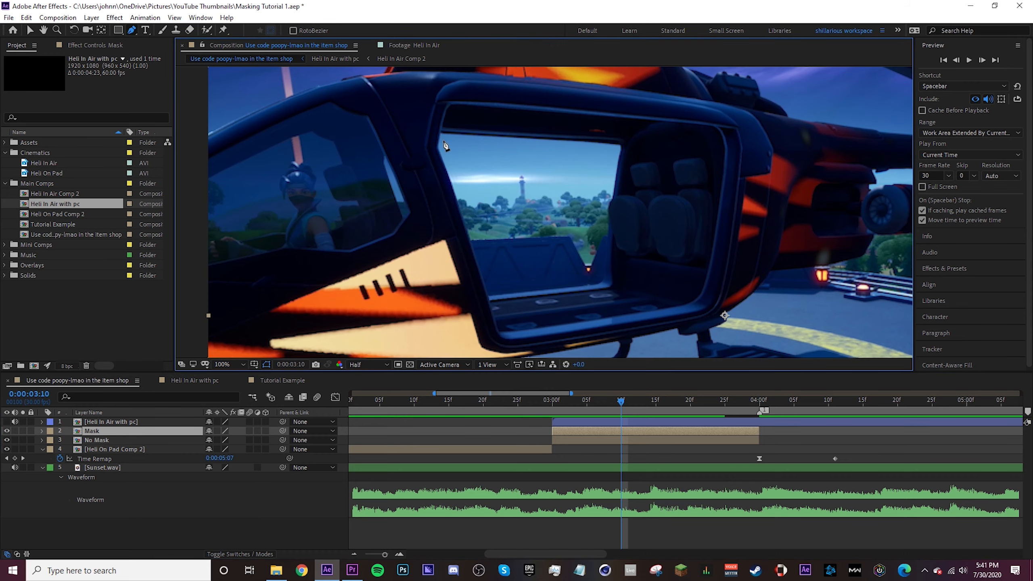
scroll(446, 145, up, 2)
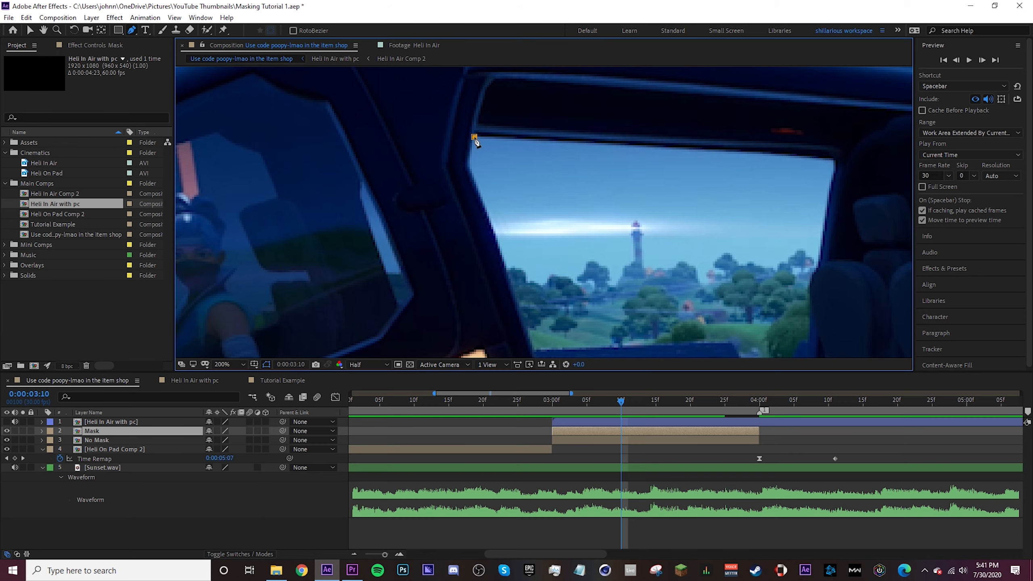
click(467, 170)
drag(579, 254, 489, 56)
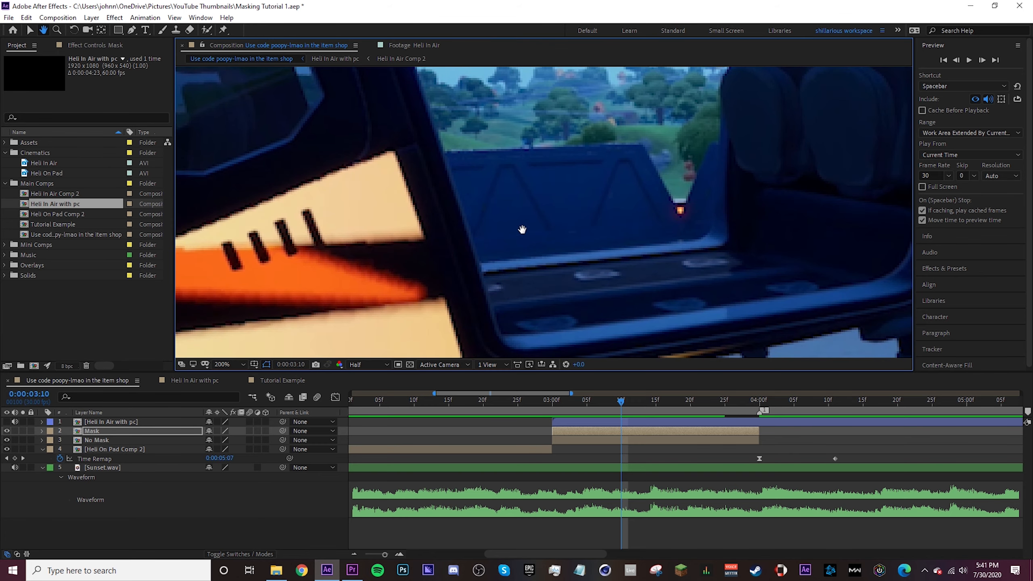
click(481, 262)
Trace the lower, right and upper edges of the door opening with curved corner points and close the mask path.
drag(757, 225, 496, 265)
drag(503, 227, 504, 210)
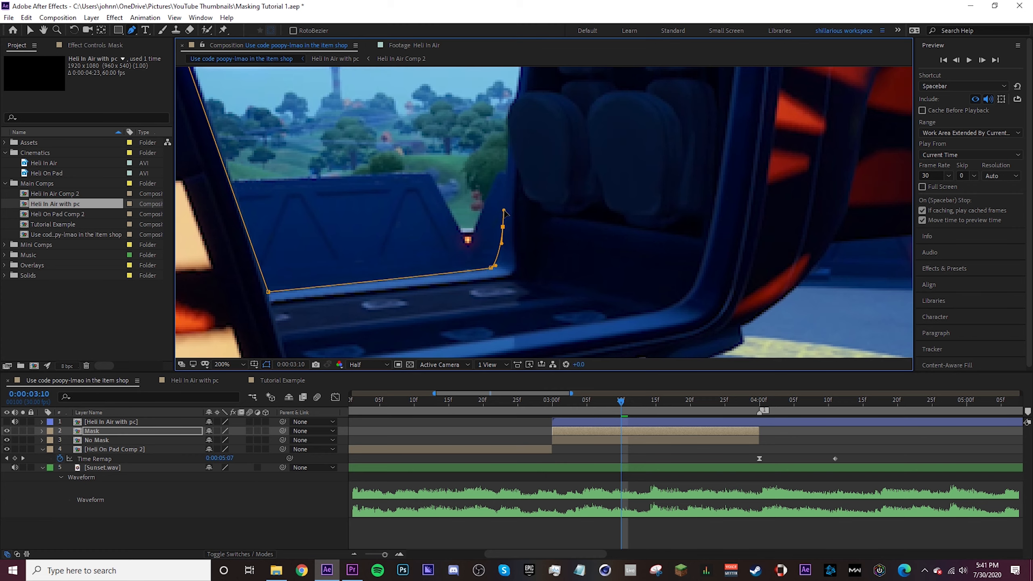
drag(535, 151, 494, 280)
drag(482, 187, 483, 175)
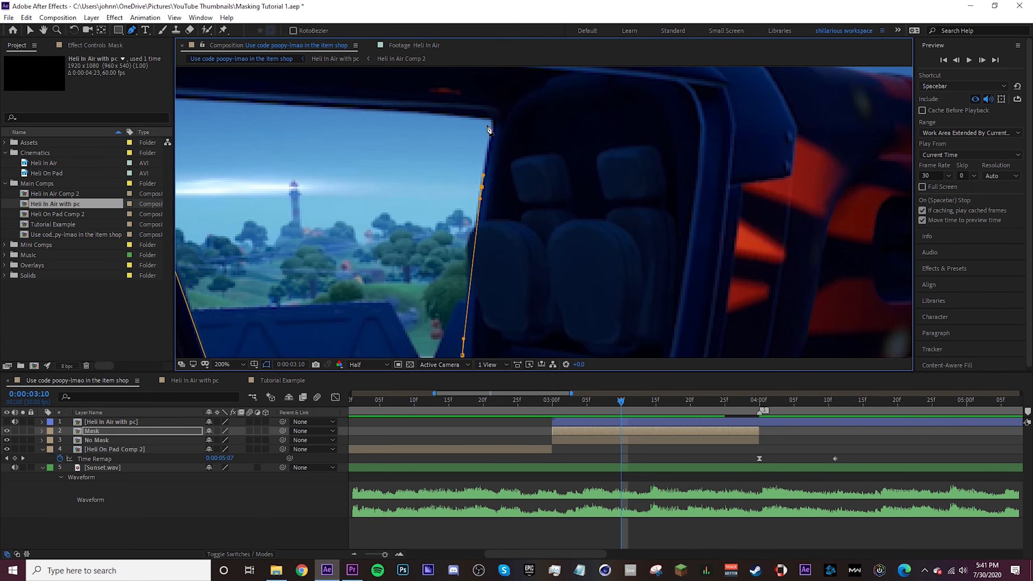
click(492, 125)
drag(471, 117, 459, 118)
drag(269, 101, 440, 134)
click(303, 129)
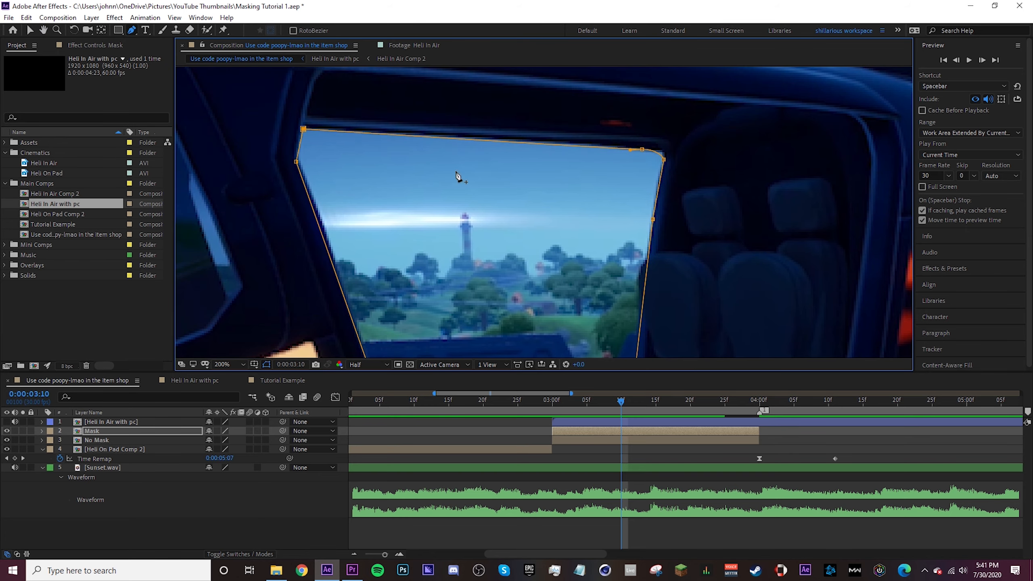
scroll(455, 176, down, 2)
key(v)
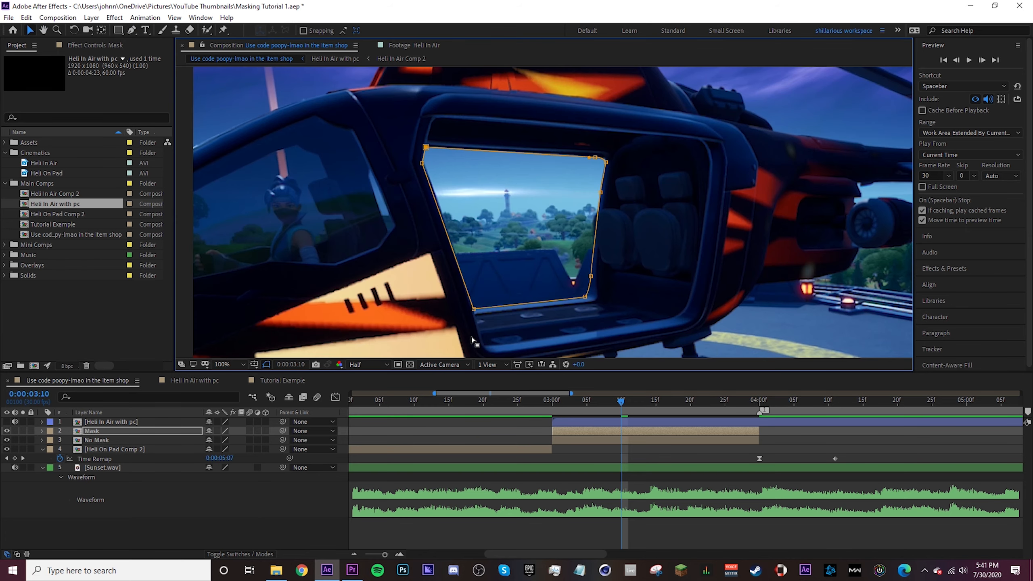
Enable Mask Path keyframing for Mask 1 on the Mask layer at 0:00:03:10.
key(m)
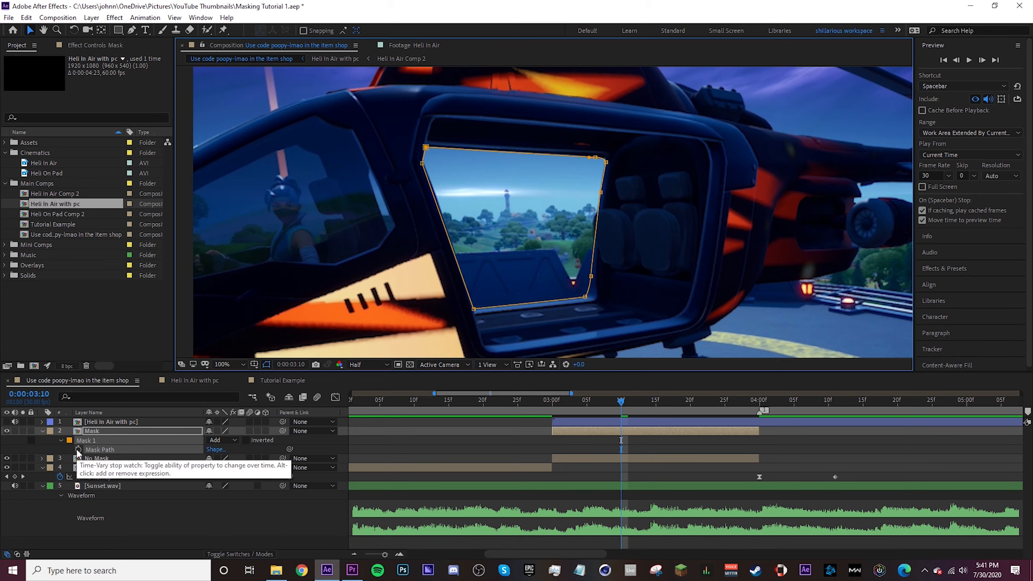
click(78, 449)
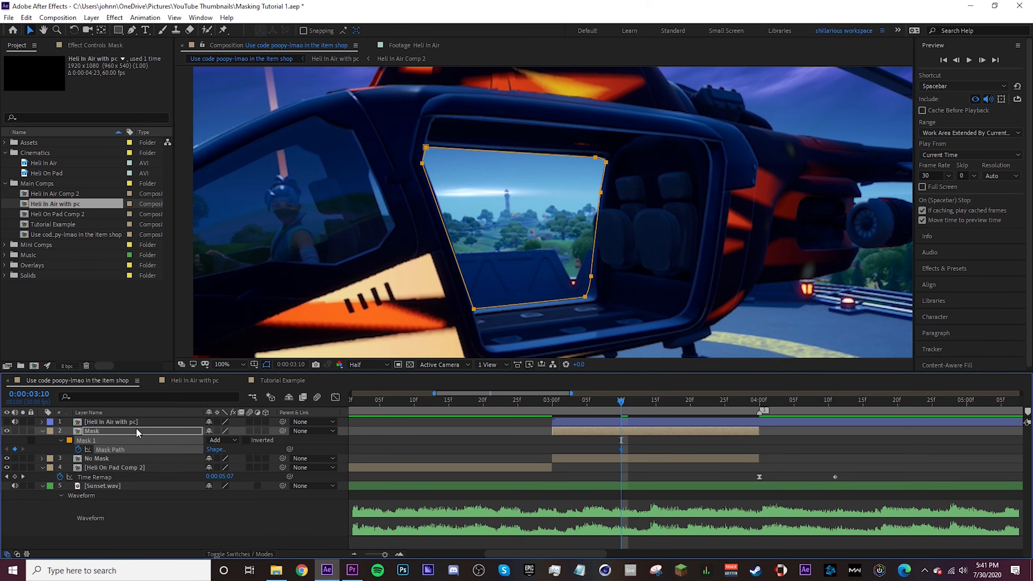
drag(639, 406, 664, 406)
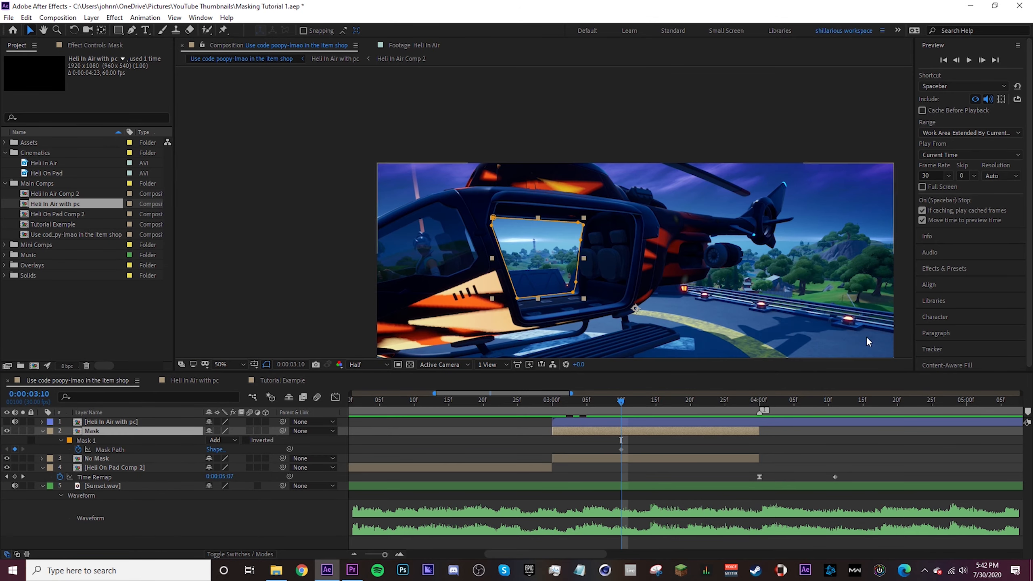
Try to track Mask 1 forward from 0:00:03:10, and delete the tracked Mask Path keyframes after the first one.
click(112, 449)
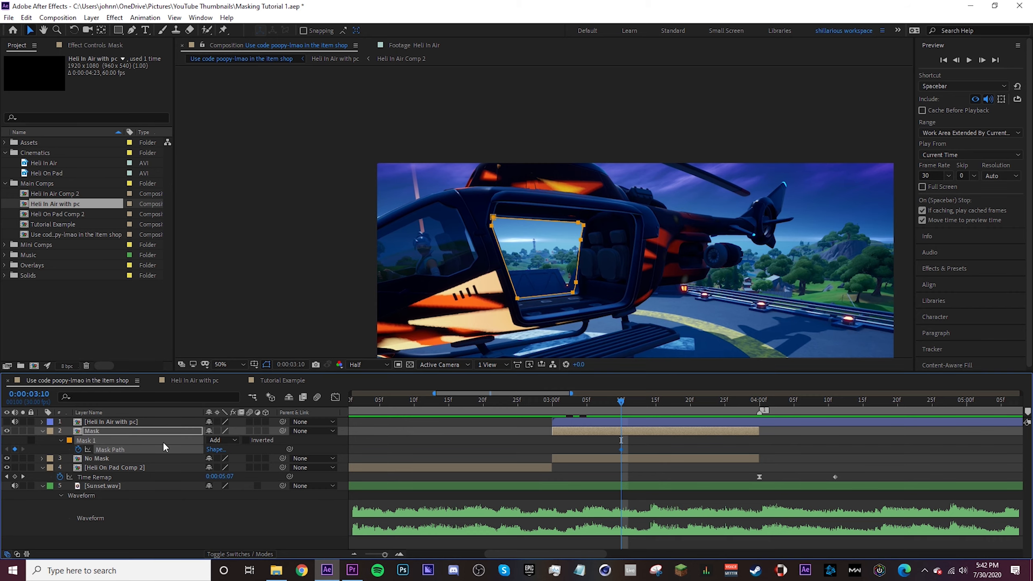
click(932, 348)
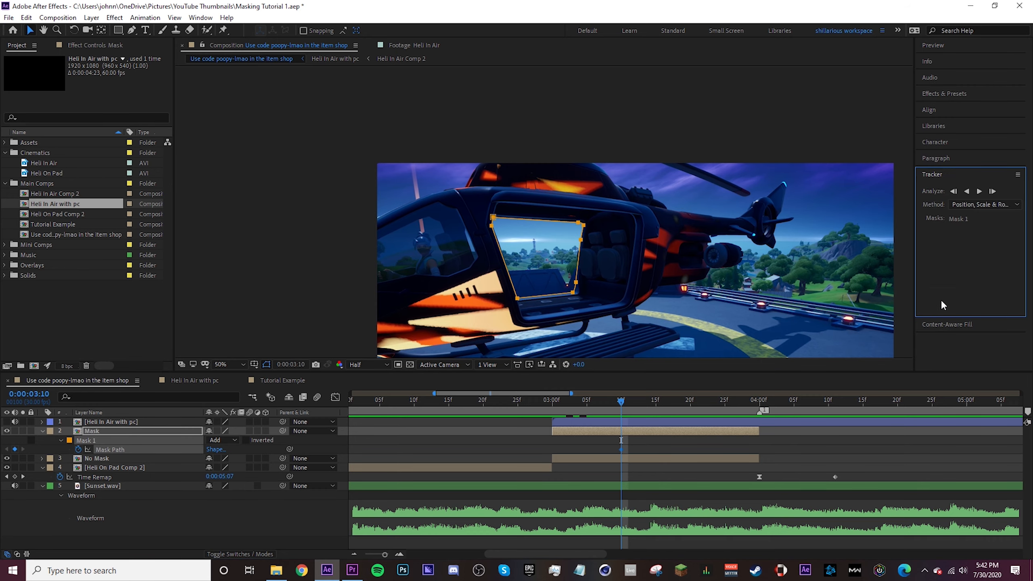
click(979, 190)
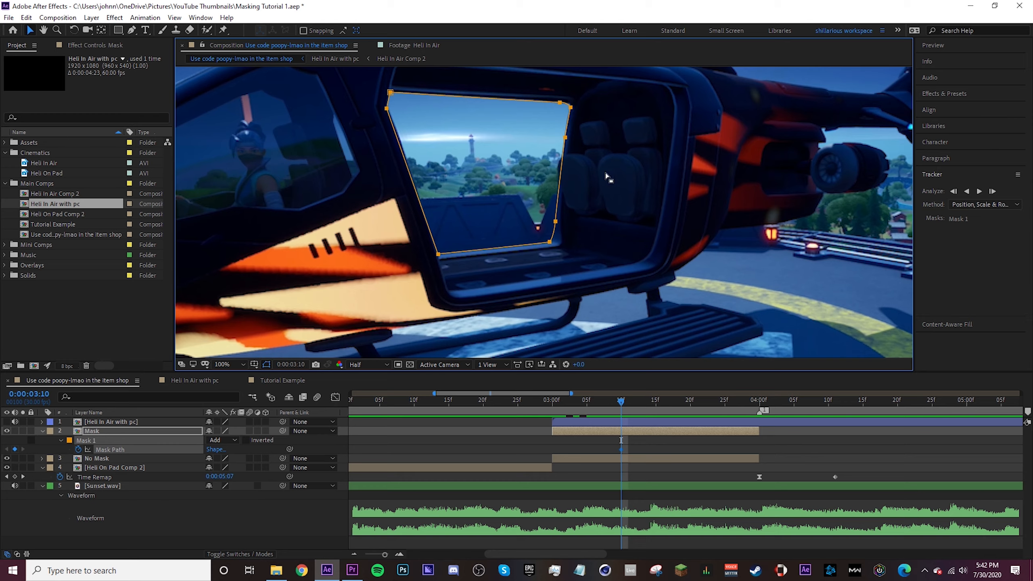
click(981, 191)
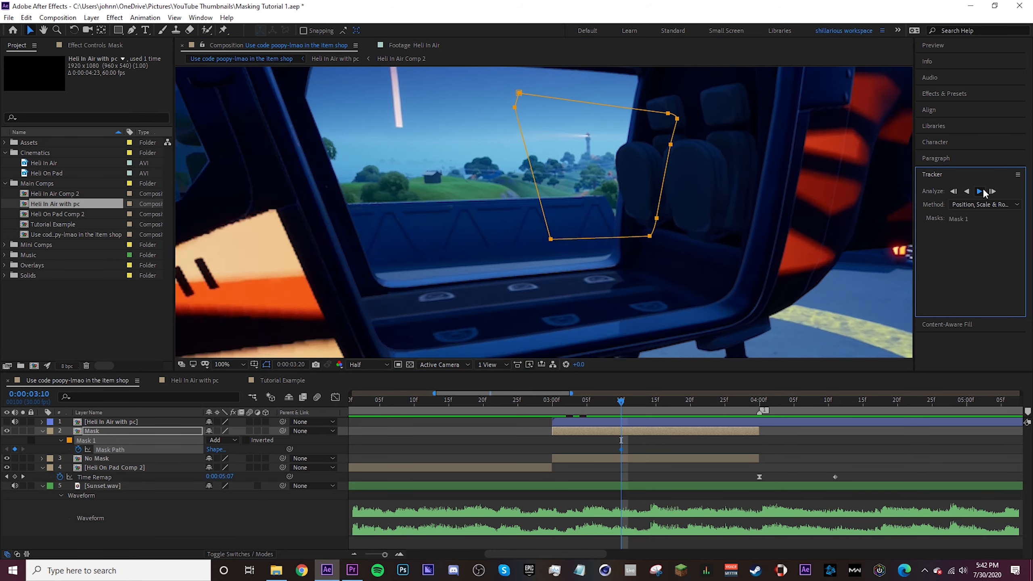
scroll(542, 227, down, 2)
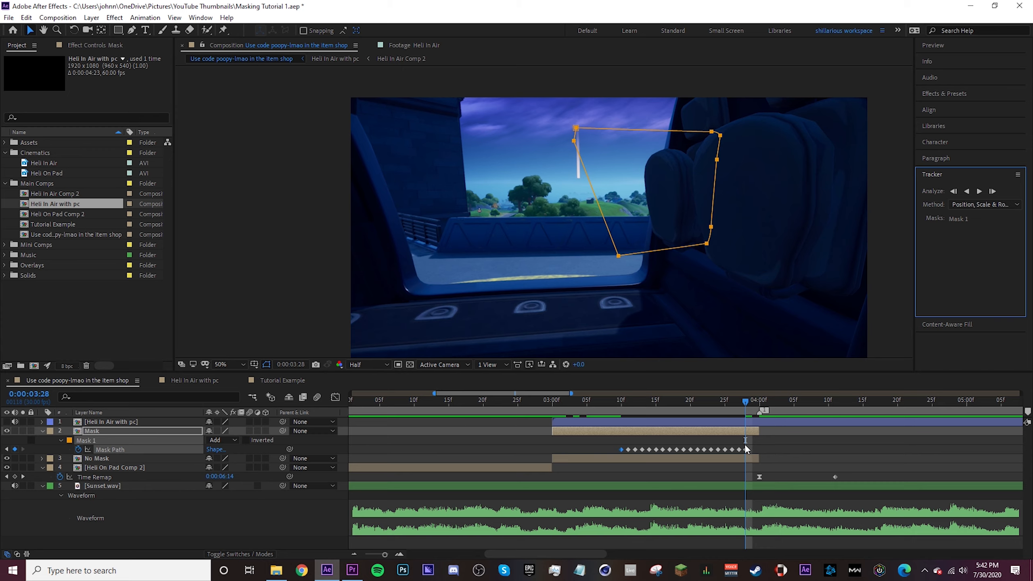
drag(746, 446, 626, 454)
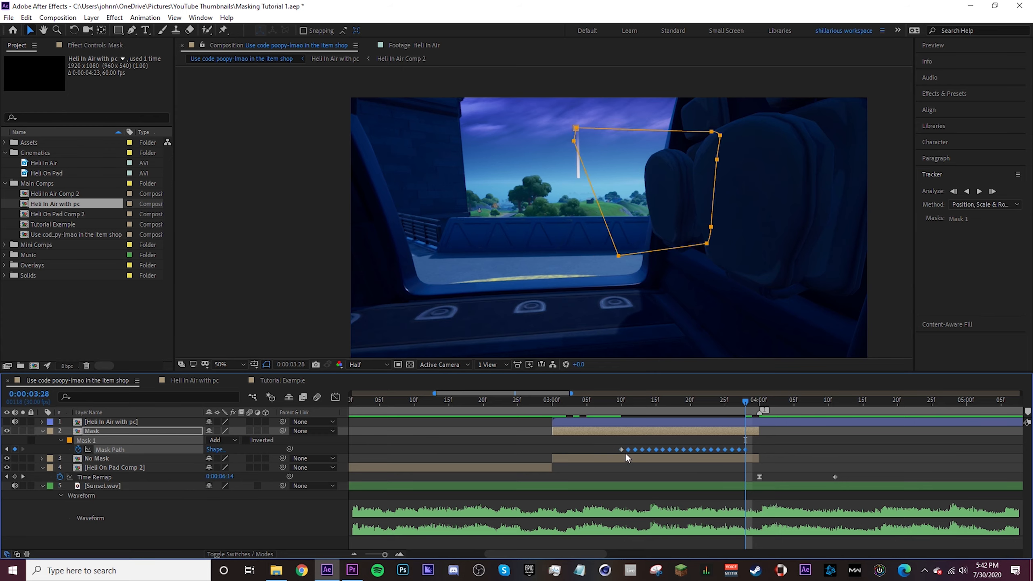
key(Delete)
At 0:00:03:24, reshape Mask 1 by moving its points onto the edges of the enlarged door opening.
drag(703, 396, 718, 412)
click(469, 247)
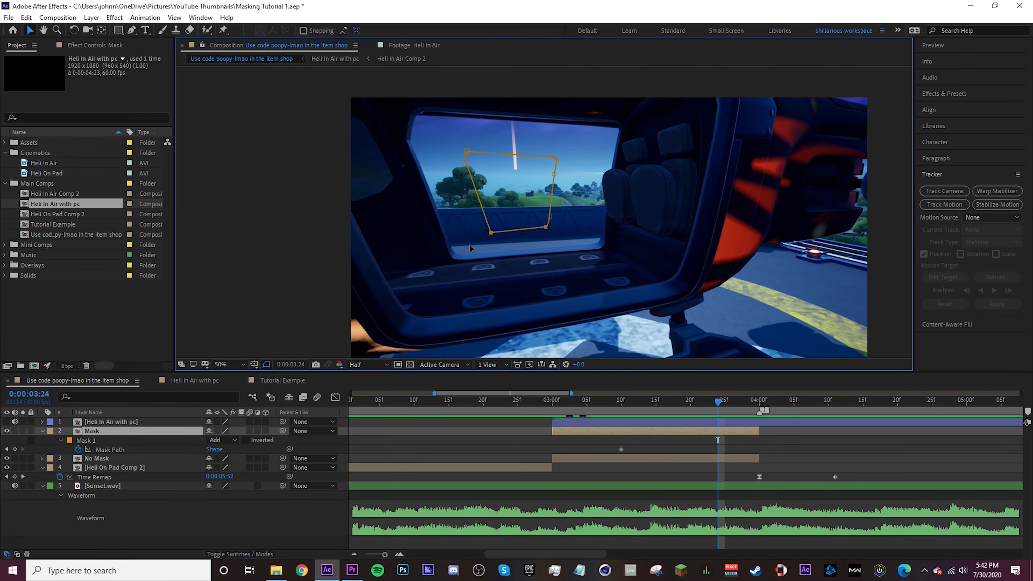
drag(491, 232, 455, 254)
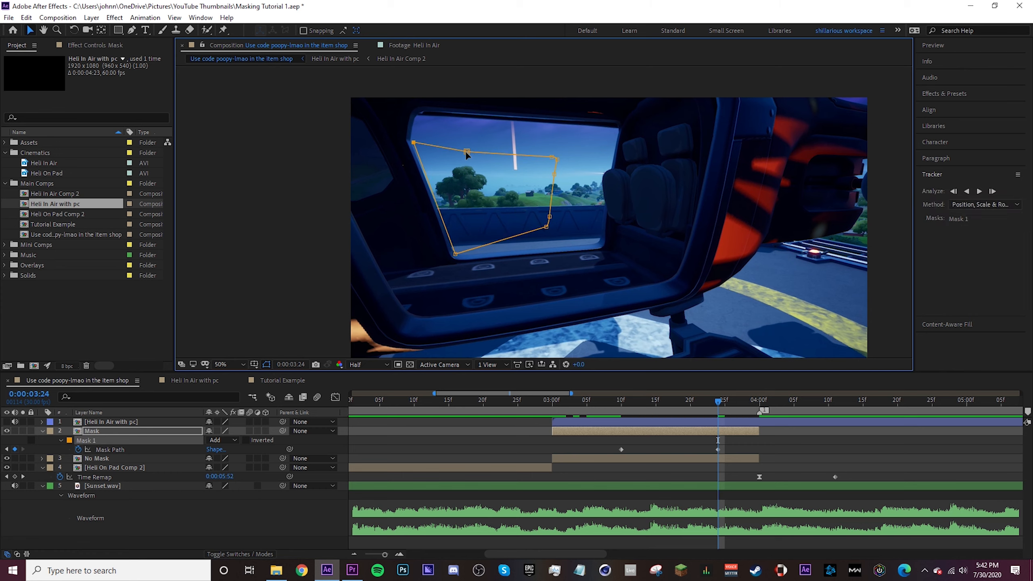
drag(466, 152, 410, 143)
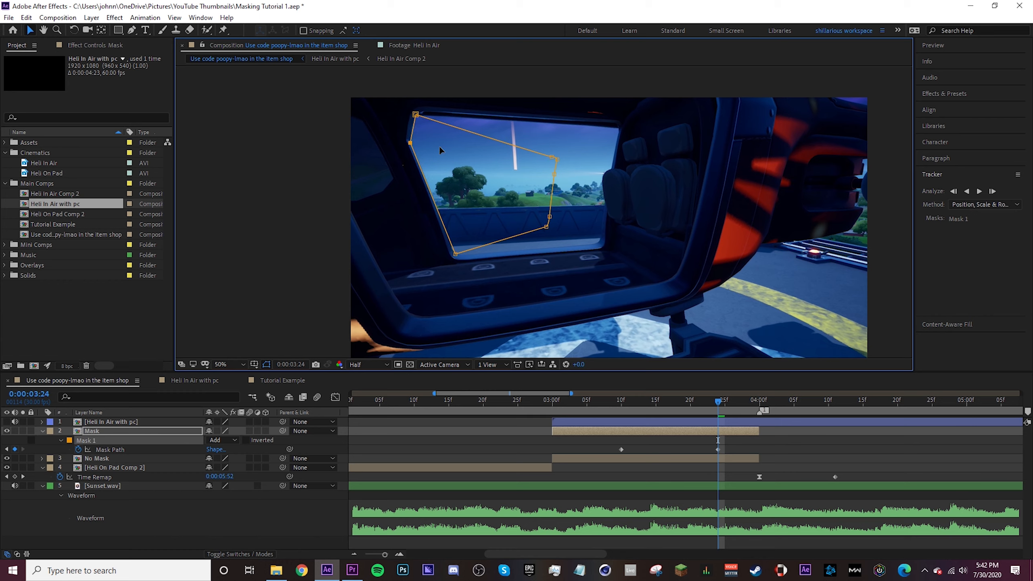
drag(551, 156, 615, 128)
drag(557, 160, 614, 143)
drag(555, 172, 611, 173)
drag(550, 214, 601, 243)
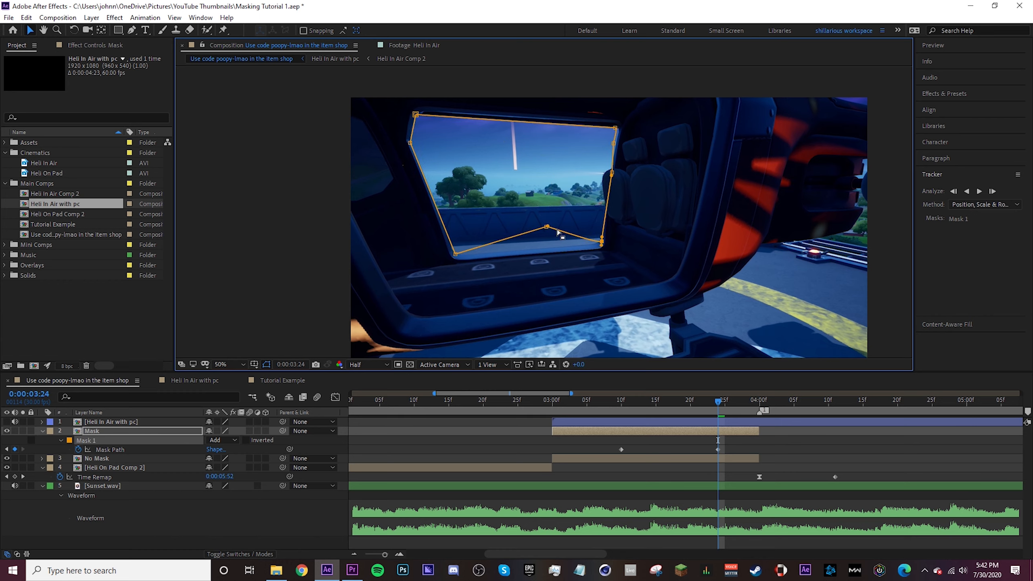
drag(546, 226, 545, 245)
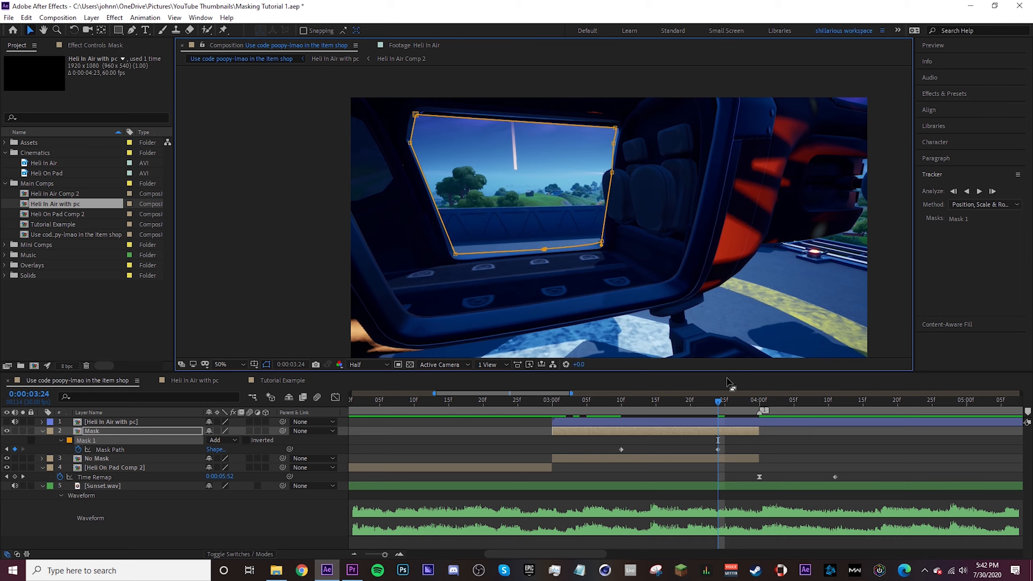
At 0:00:03:17, move Mask 1's two upper-left points onto the corner of the door opening.
drag(718, 402, 621, 409)
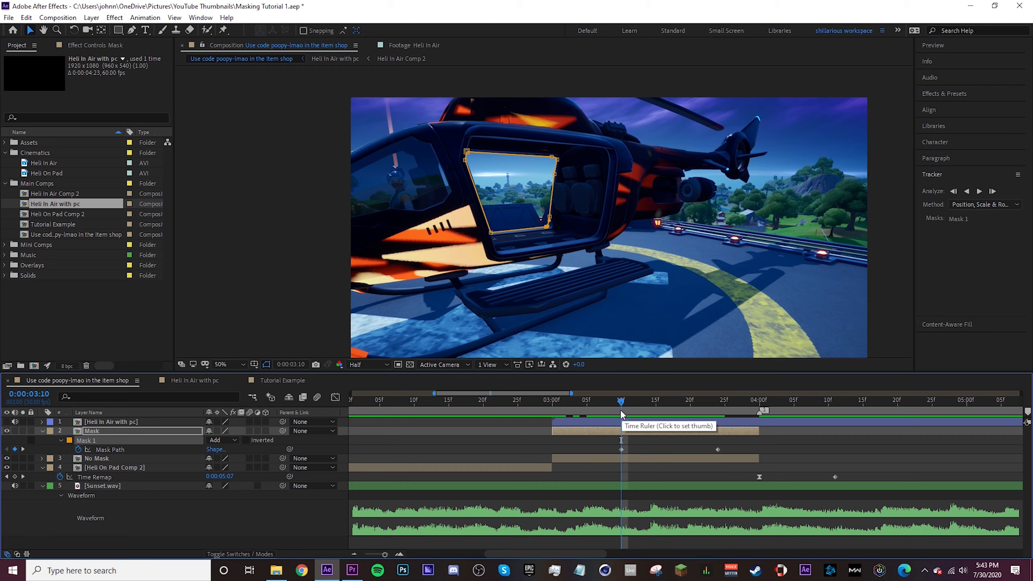
drag(623, 405, 669, 406)
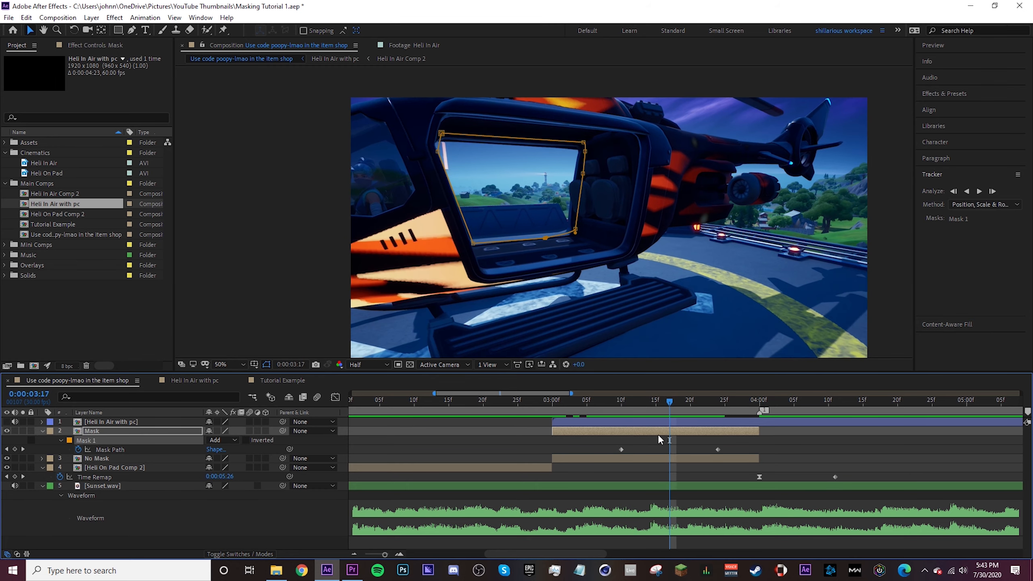
key(h)
scroll(554, 268, up, 4)
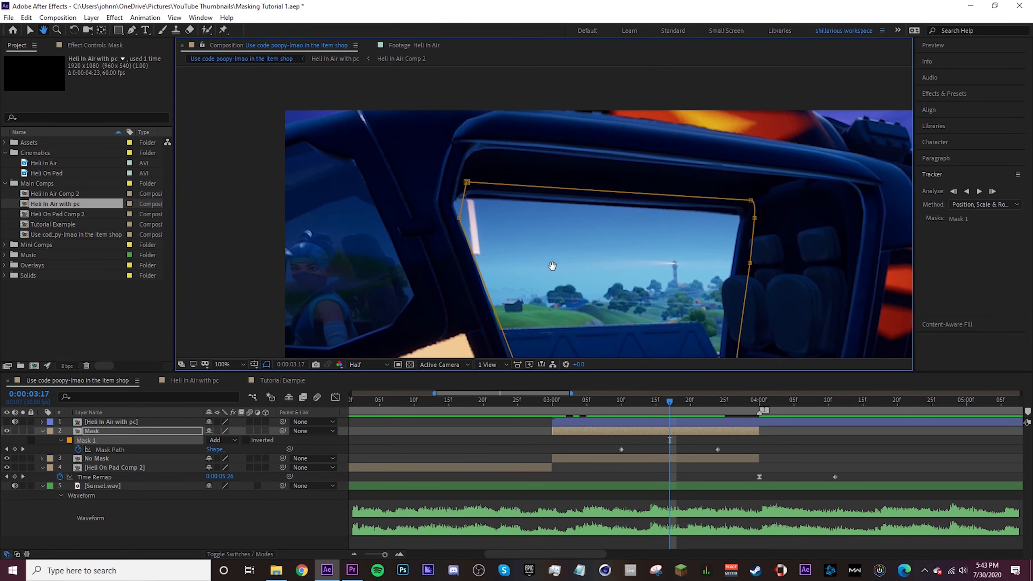
drag(528, 211, 579, 223)
key(v)
drag(484, 165, 468, 197)
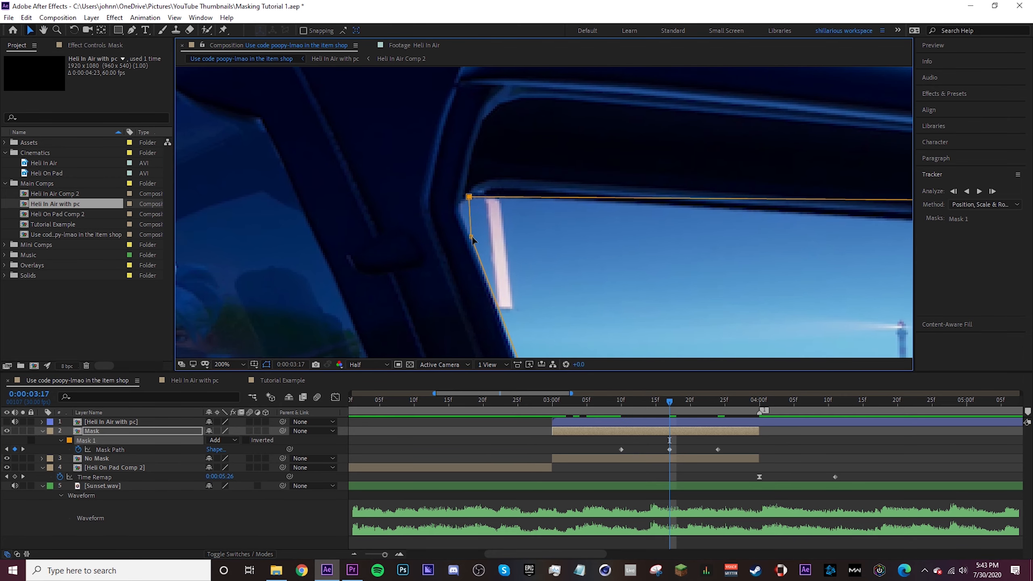
drag(472, 240, 459, 211)
Fit Mask 1's lower-edge and right-side points to the door opening at 0:00:03:17.
drag(623, 288, 261, 13)
drag(657, 263, 626, 259)
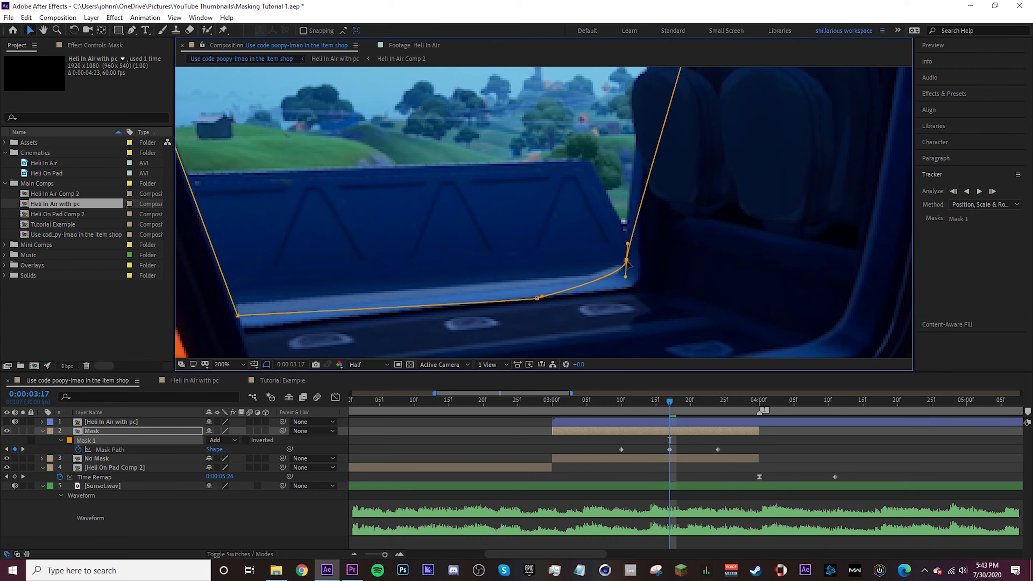
drag(535, 299, 528, 288)
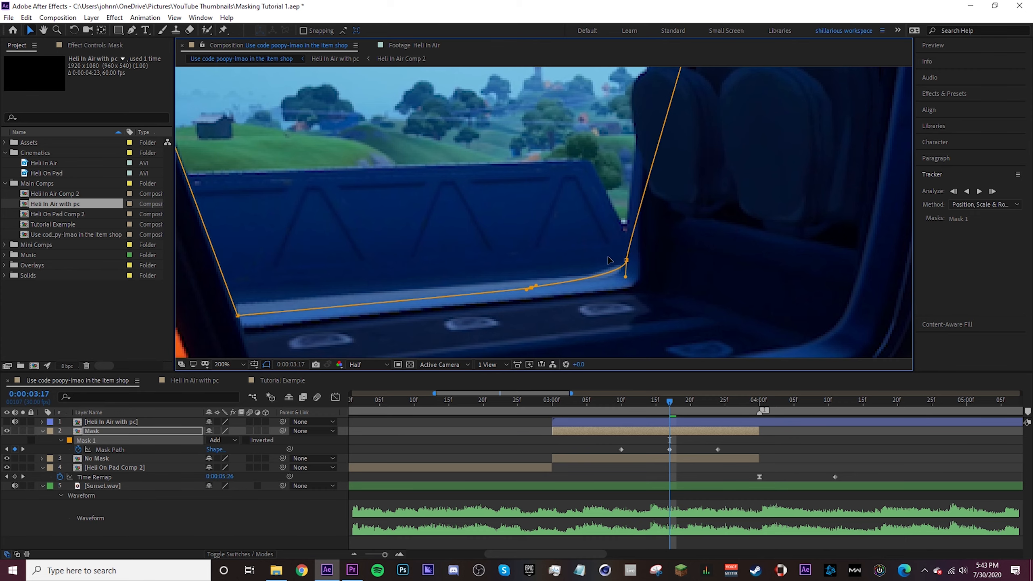
key(h)
drag(609, 257, 537, 362)
drag(634, 134, 556, 255)
key(v)
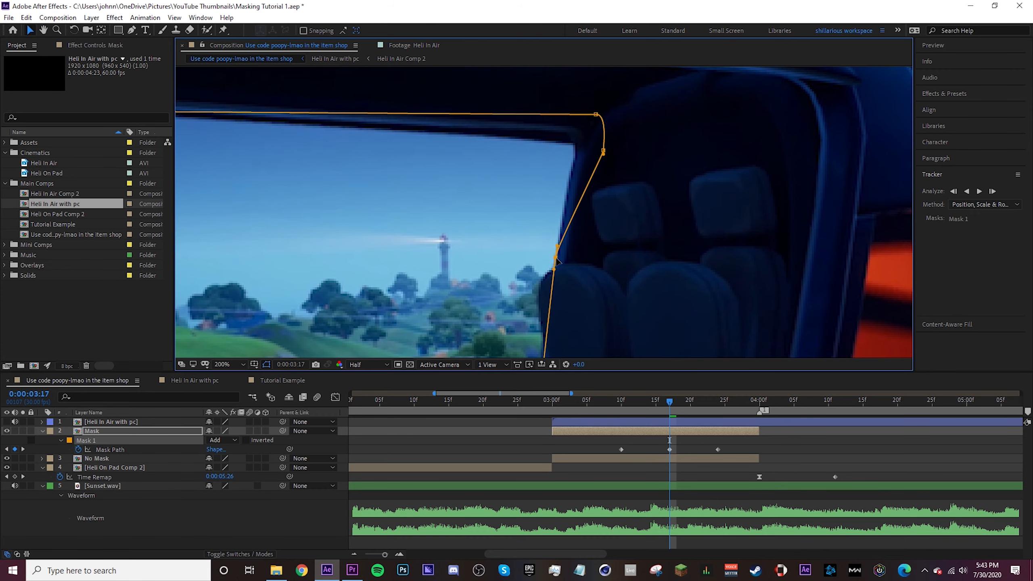
drag(603, 150, 572, 161)
drag(596, 115, 582, 139)
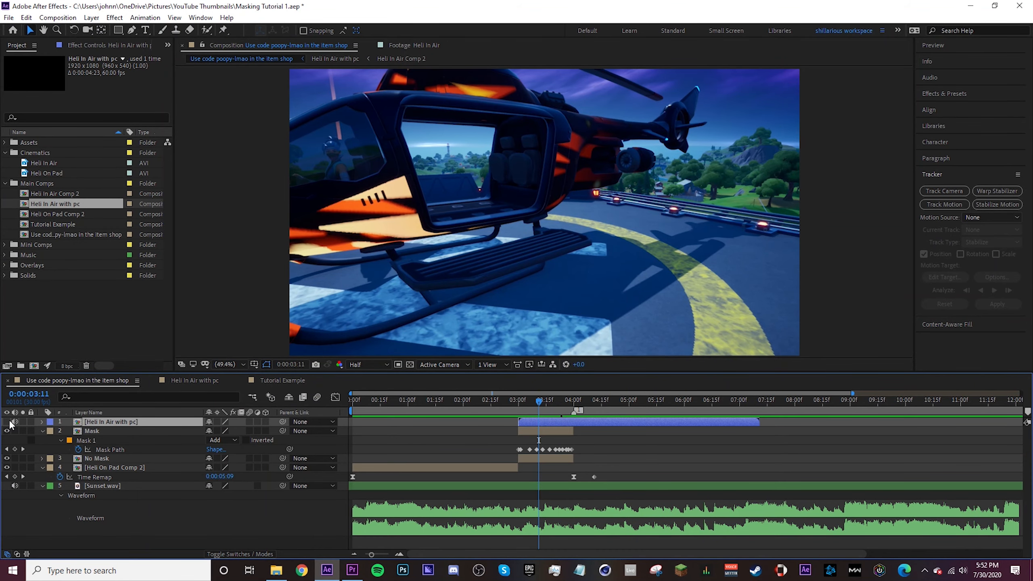
Make the Heli In Air with pc layer visible again and select the Mask layer.
click(6, 422)
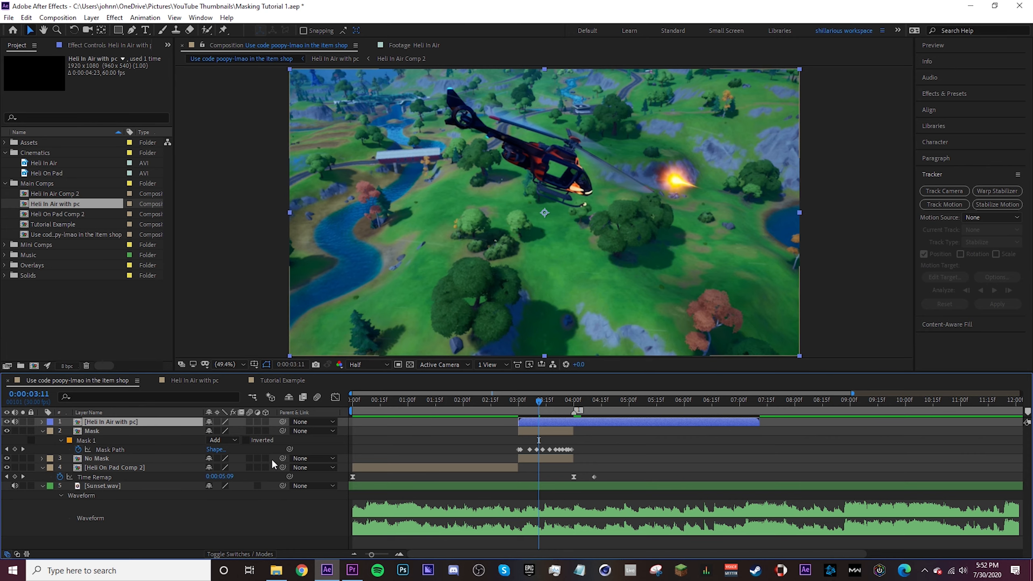
click(93, 431)
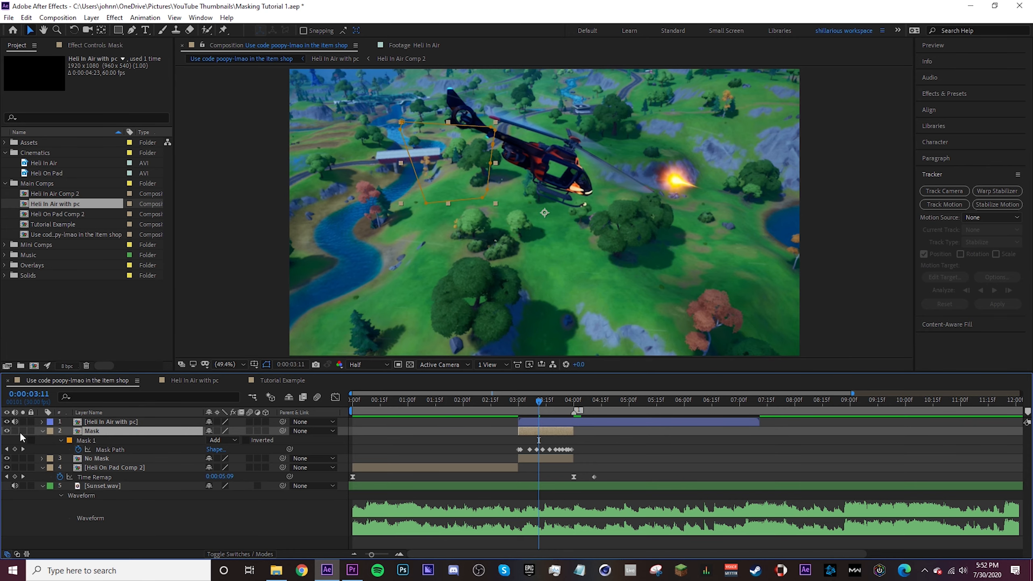
Solo the Mask layer and set Mask 1's mode to Subtract.
click(23, 432)
scroll(477, 155, up, 1)
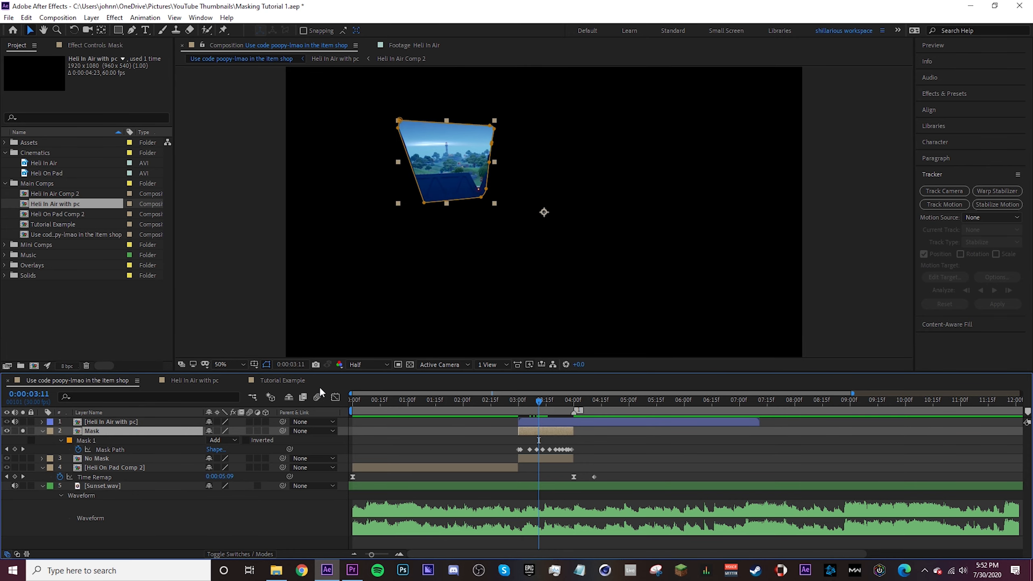
click(221, 440)
click(223, 475)
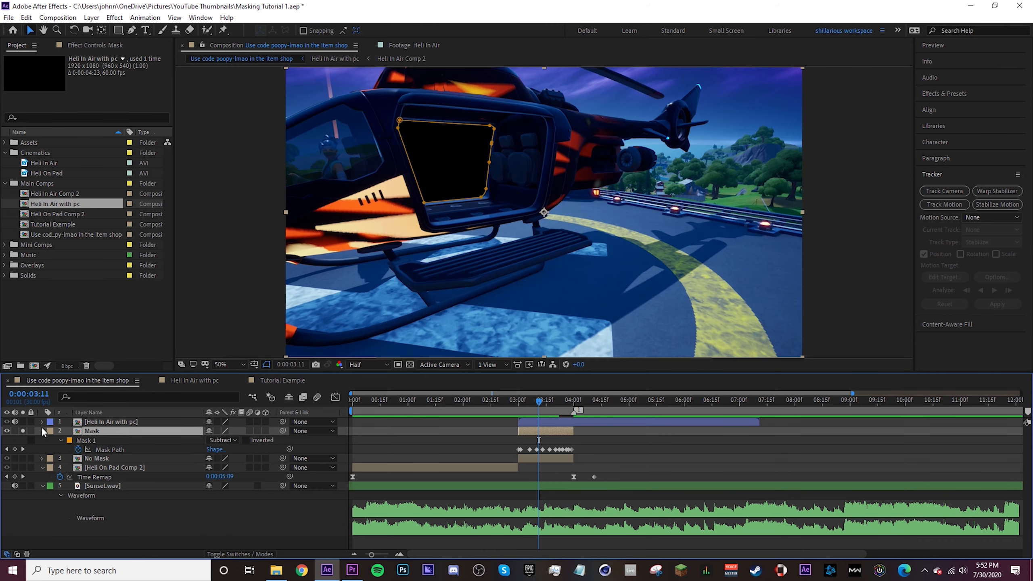
mouse_move(543, 404)
mouse_down()
mouse_move(553, 401)
mouse_move(540, 402)
mouse_up()
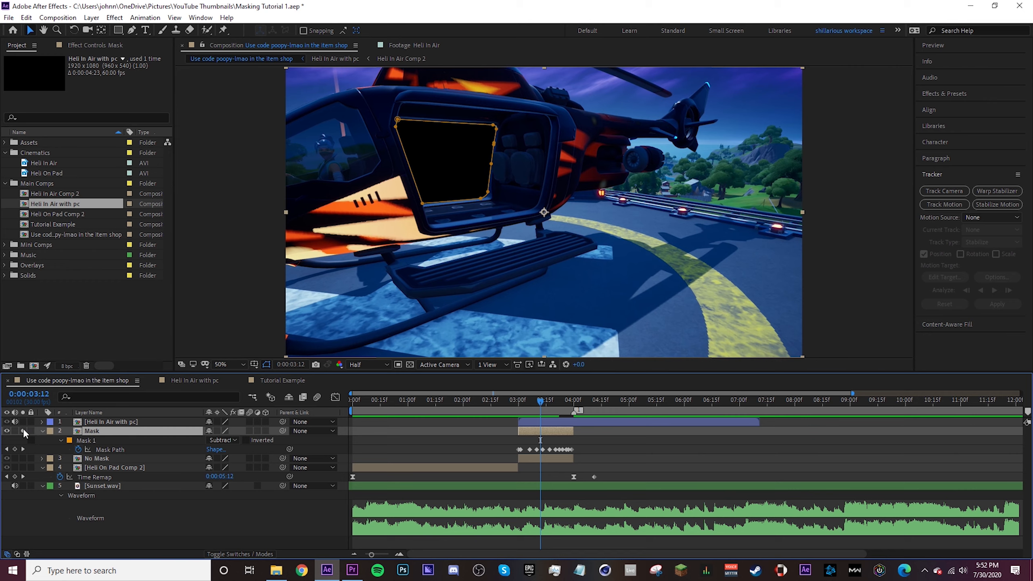
Solo the No Mask layer together with Mask, compare them up to 0:00:03:18, and clear both solos.
click(107, 457)
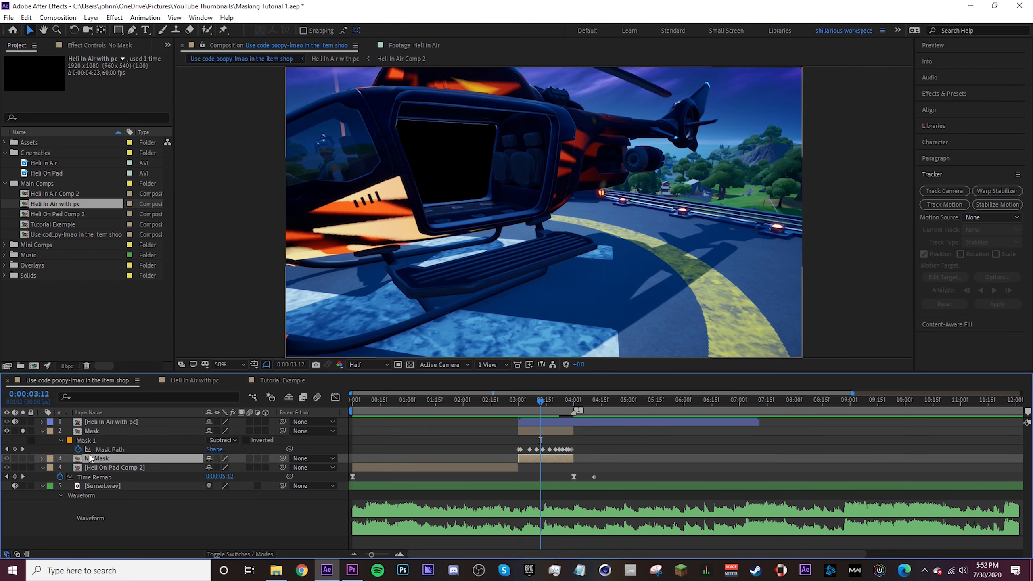
click(23, 458)
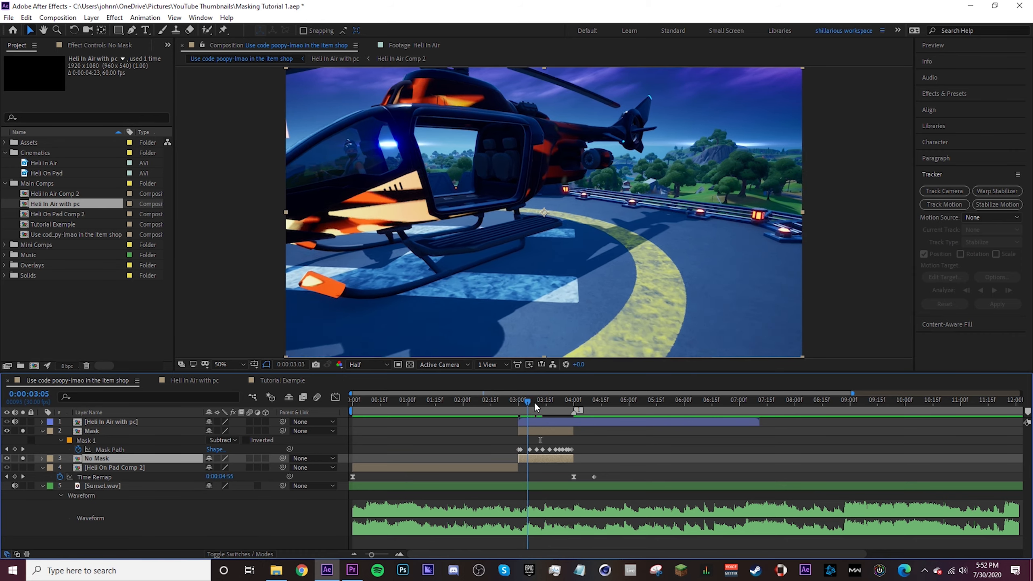
click(551, 401)
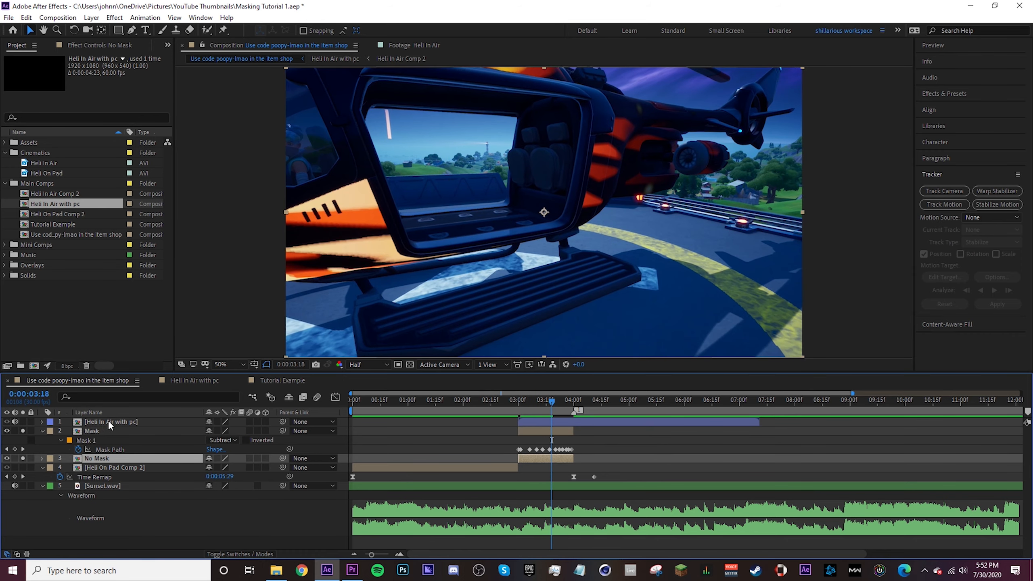
click(92, 433)
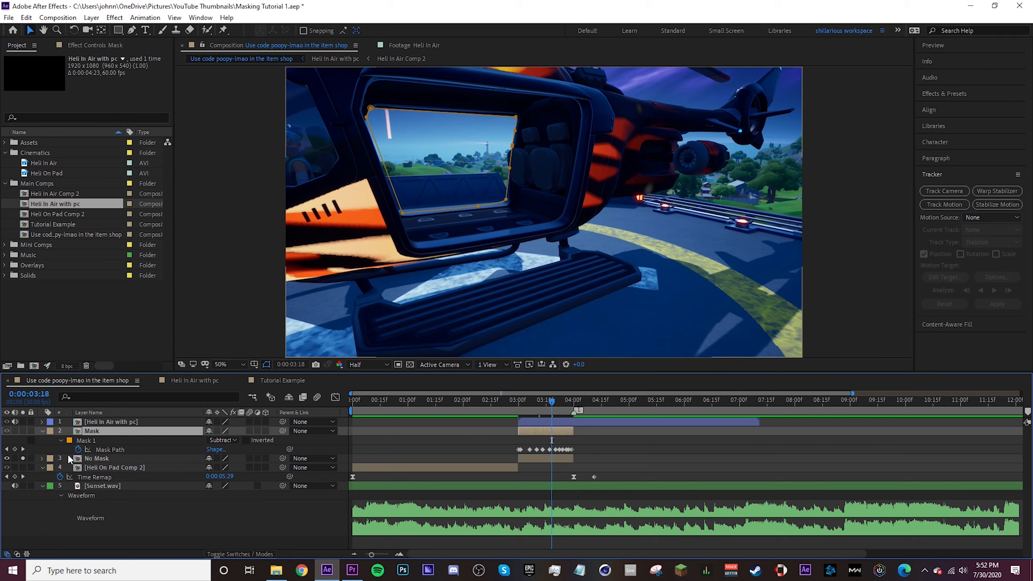
click(22, 458)
Move the Heli In Air with pc layer between the Mask and No Mask layers.
click(124, 421)
key(equal)
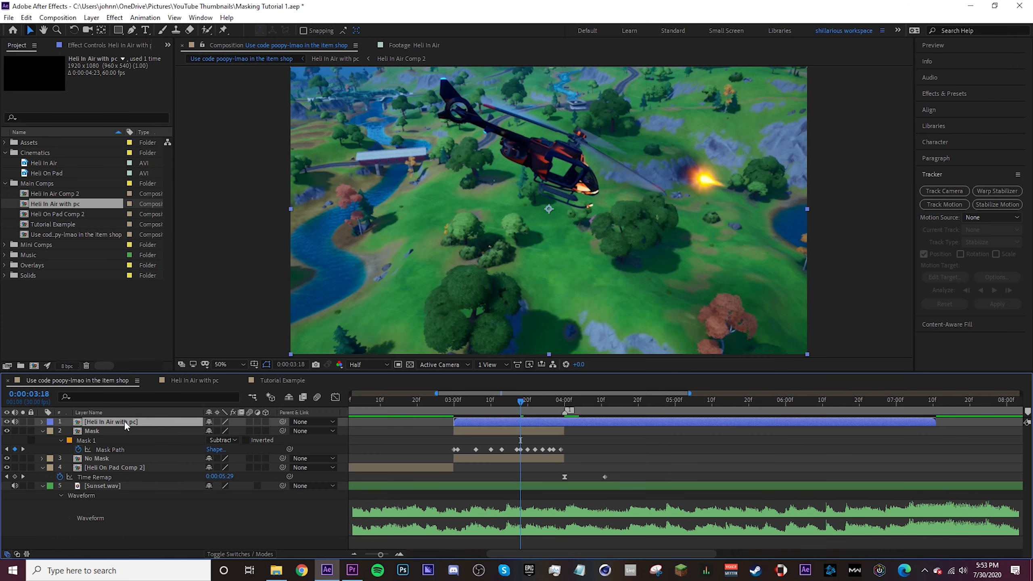
drag(122, 420, 119, 453)
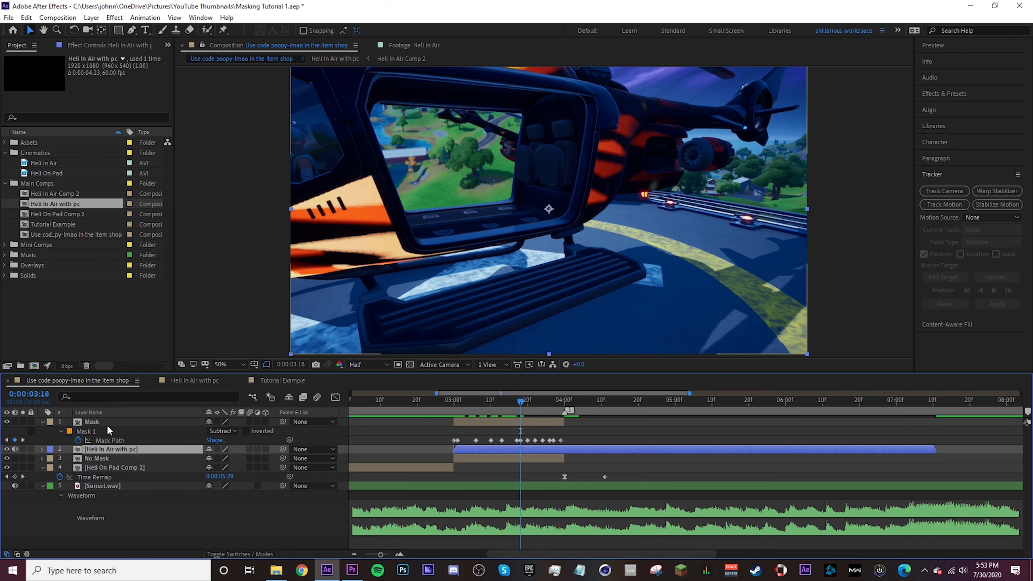
Keyframe the Heli In Air with pc layer's opacity at 100% at 0:00:03:18 and 0% at 0:00:03:00.
key(t)
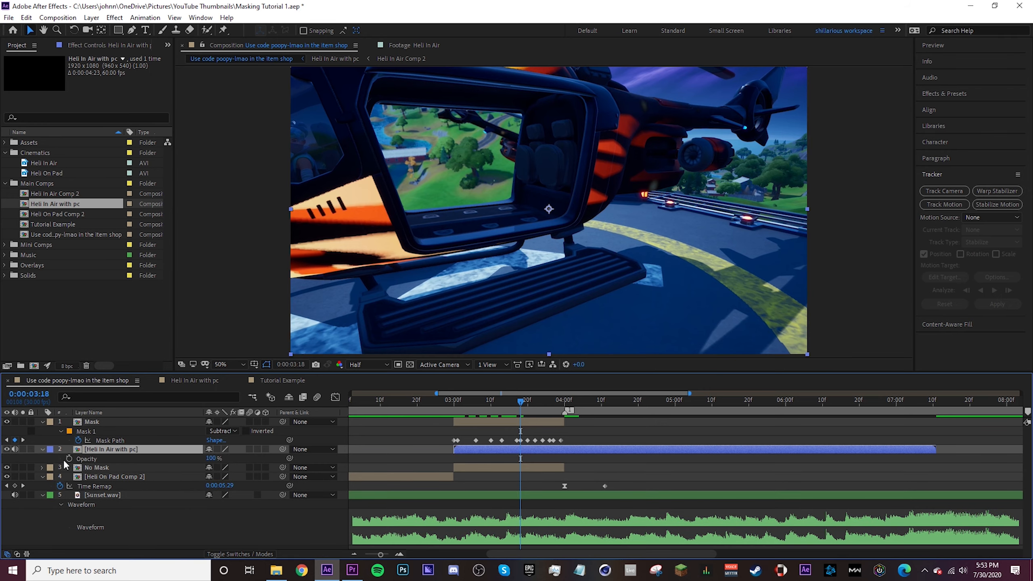
click(69, 458)
drag(520, 408, 455, 420)
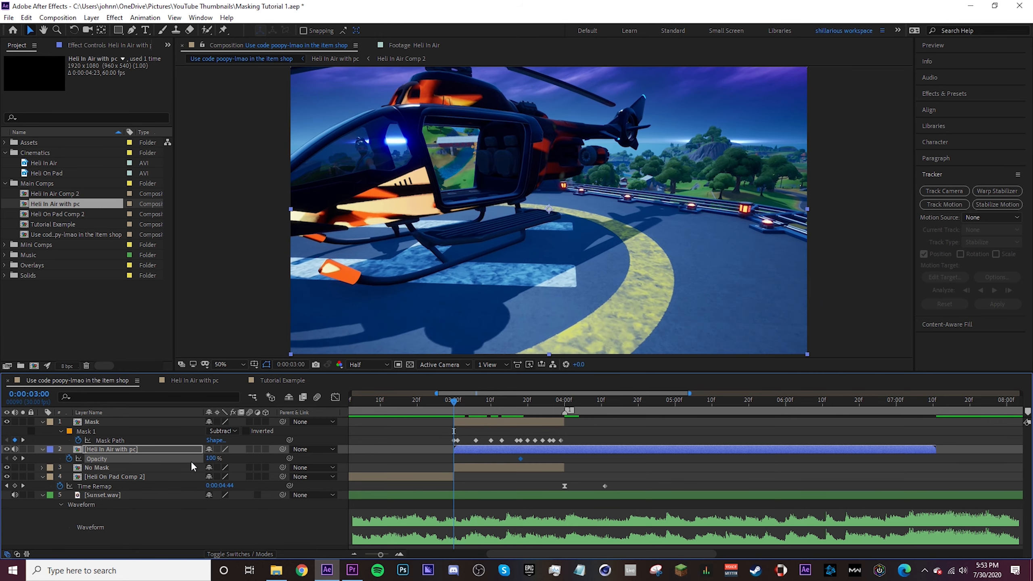
drag(211, 459, 177, 460)
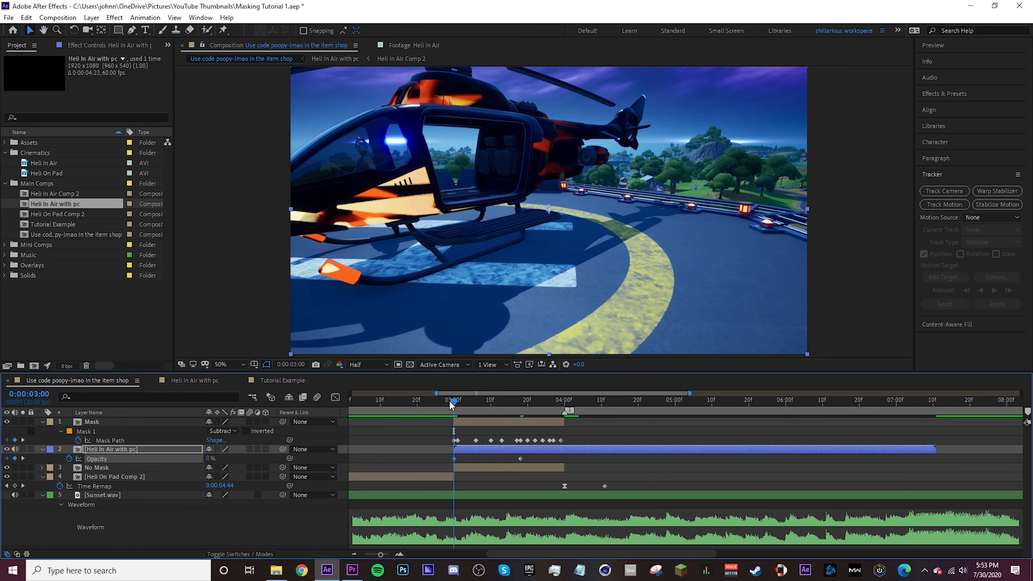
drag(453, 401, 501, 407)
Hide and show the No Mask layer around 0:00:03:04 to compare the fade with and without it.
key(ctrl+Down)
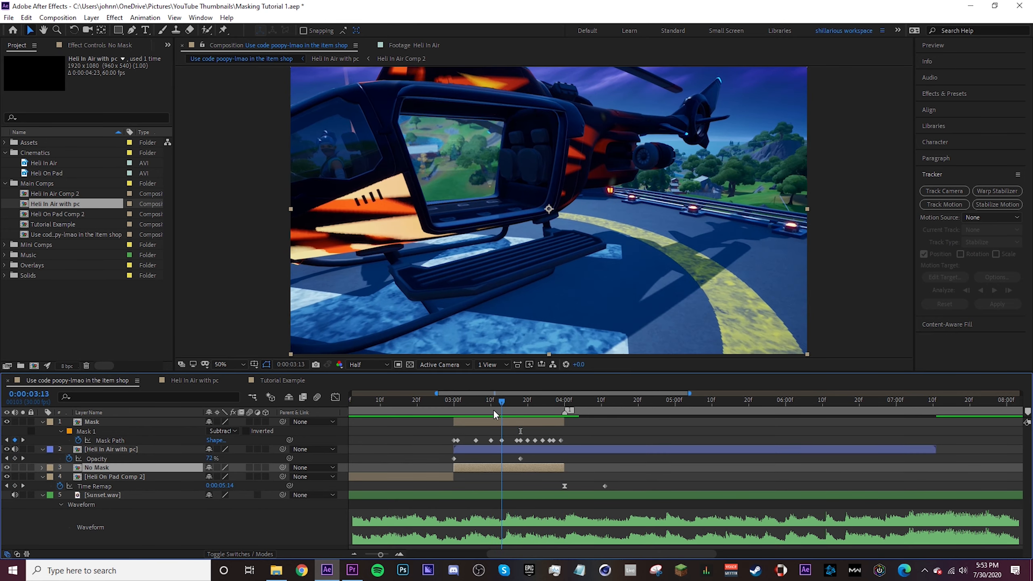
click(7, 467)
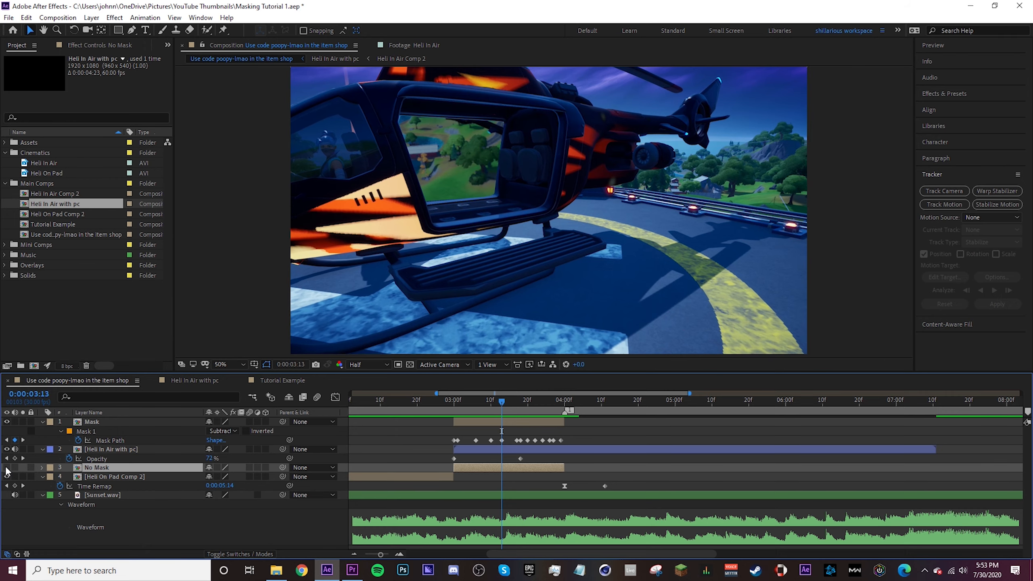
drag(500, 407, 469, 409)
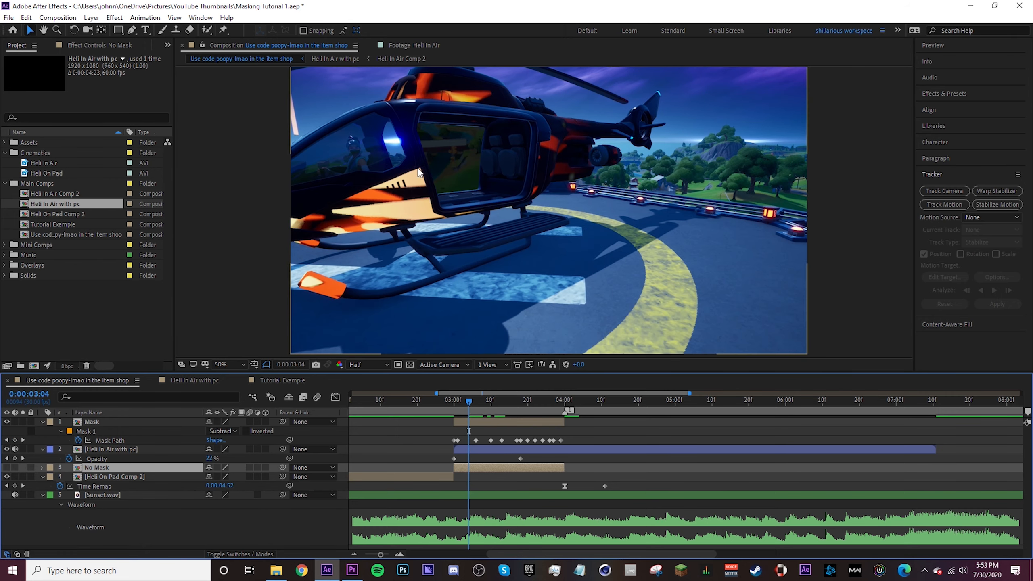
click(7, 467)
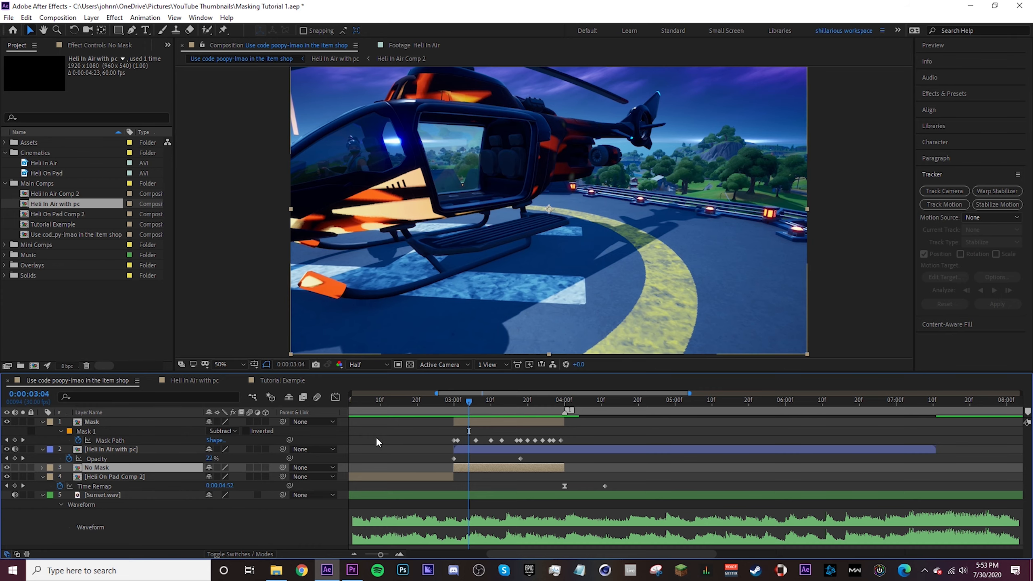
Set Mask 1's feather to 4 pixels and inspect the door opening's edges up close at 0:00:03:18.
click(520, 401)
click(527, 421)
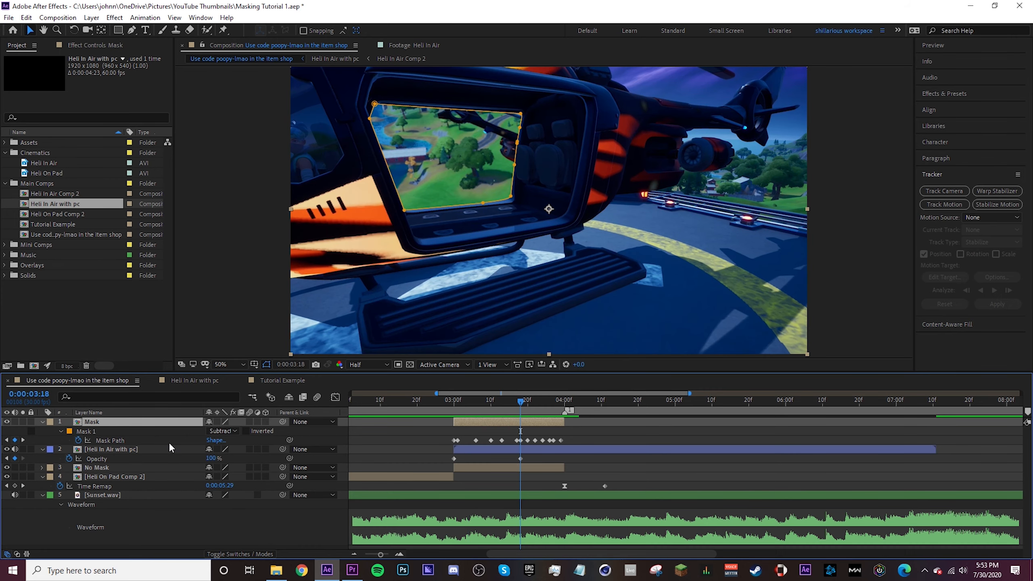
key(f)
drag(221, 440, 229, 440)
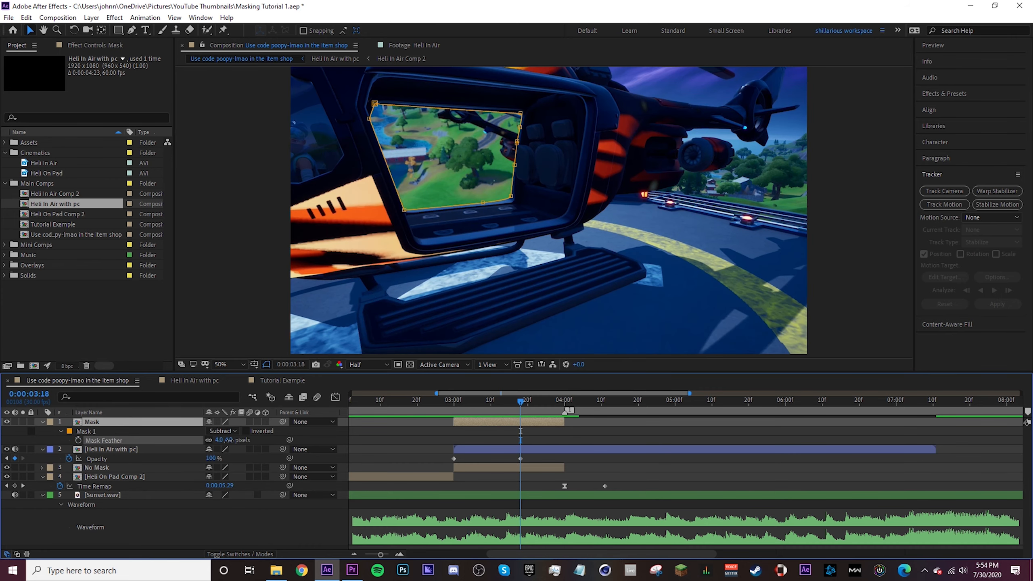
click(490, 207)
key(h)
scroll(440, 245, up, 1)
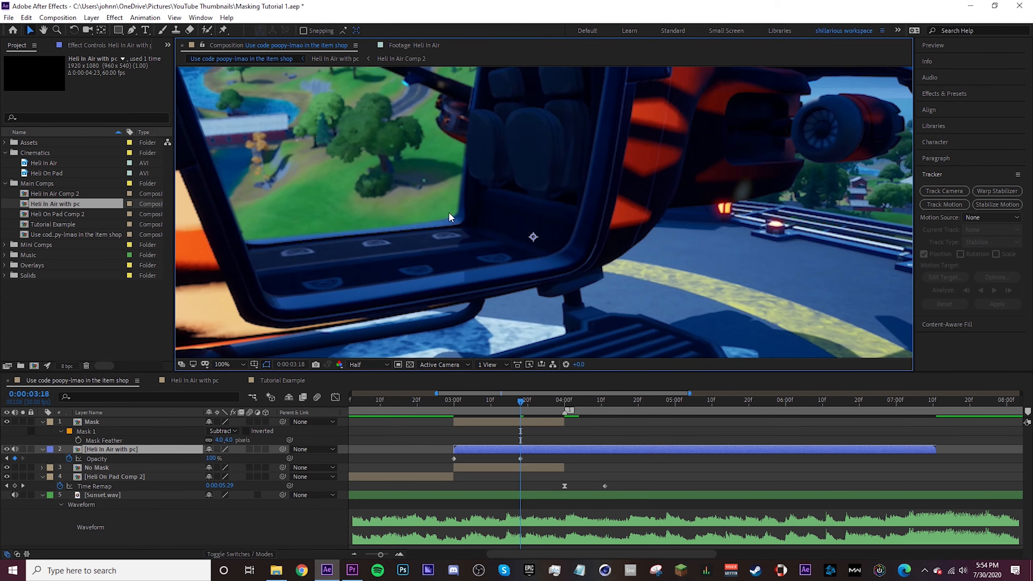
drag(438, 212, 559, 284)
key(v)
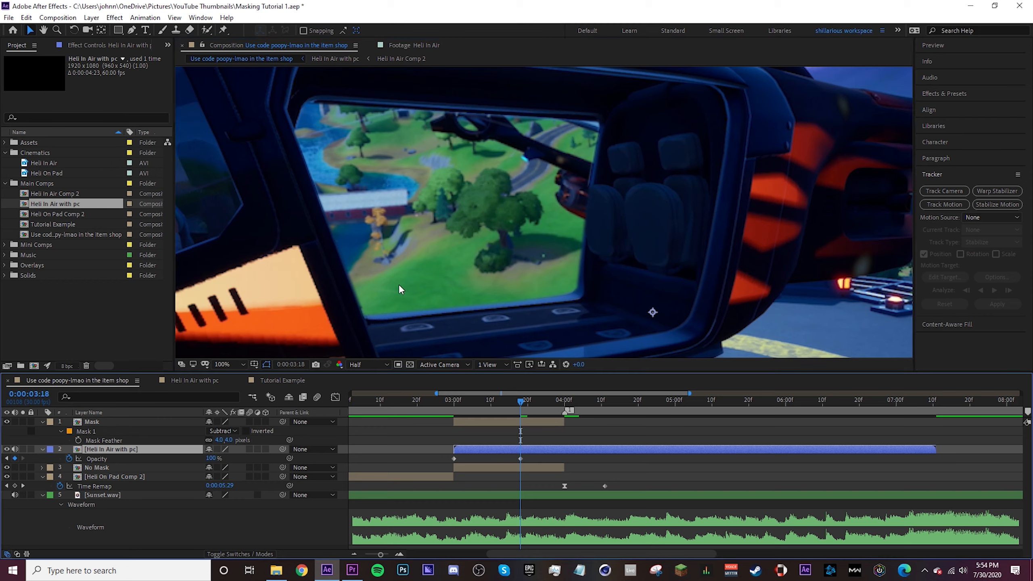
Trim the end of the No Mask layer to 0:00:03:18.
click(544, 468)
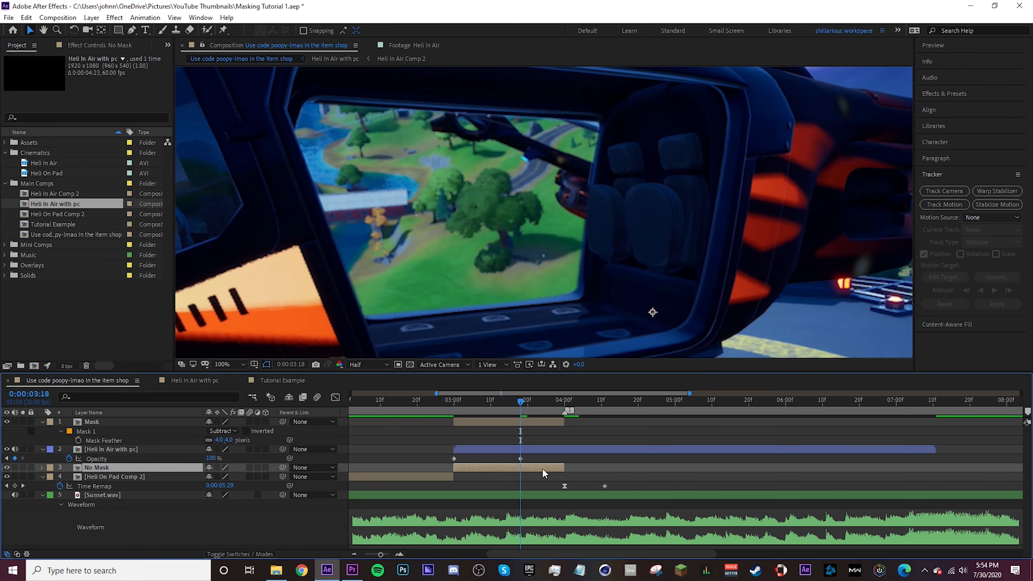
key(alt+bracketright)
key(ctrl+shift+a)
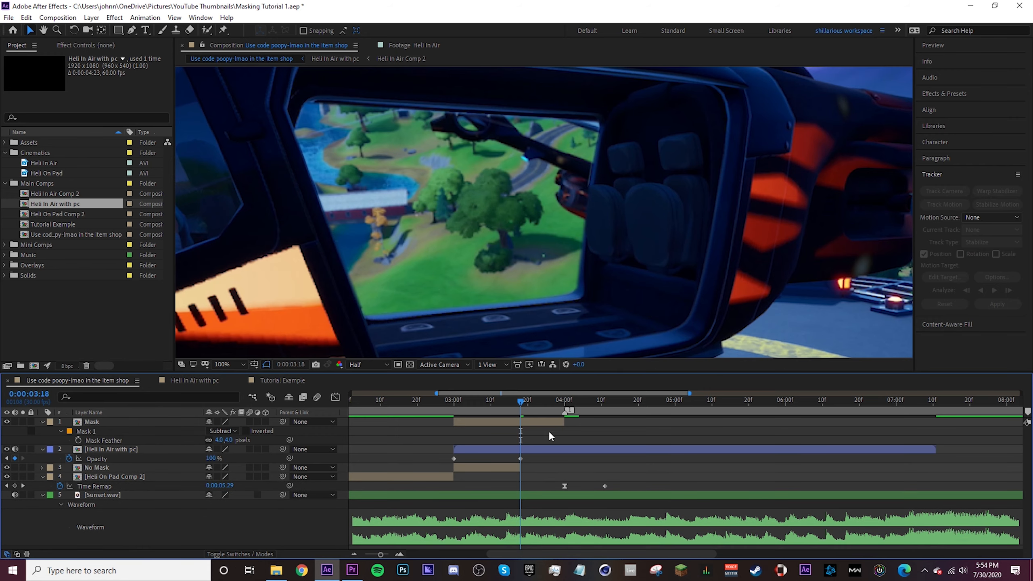
Fit the composition in the viewer and check the door opening in the frames leading to 0:00:03:28.
click(527, 423)
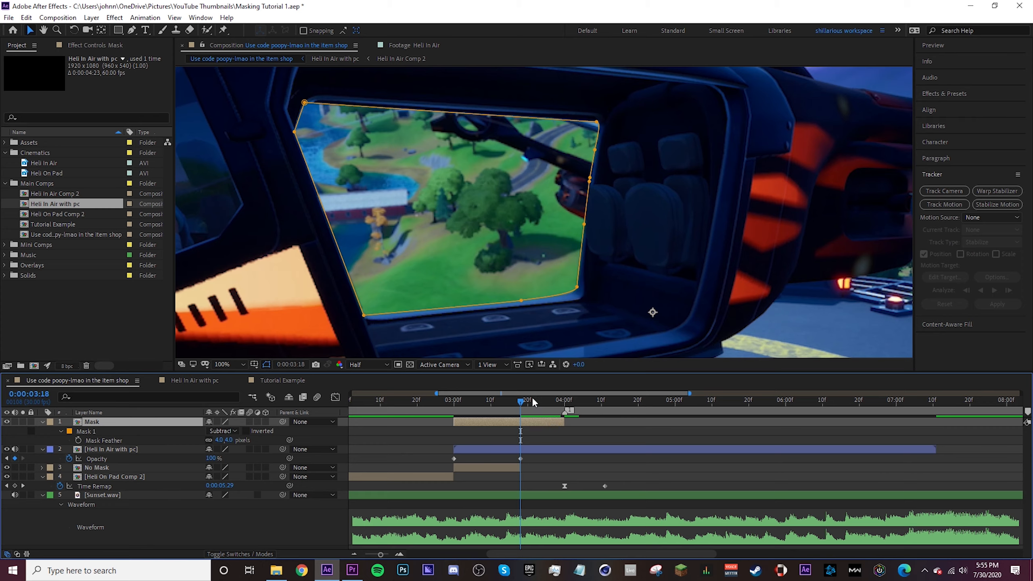
scroll(532, 398, right, 1)
click(551, 406)
drag(511, 409, 549, 408)
click(235, 366)
click(240, 185)
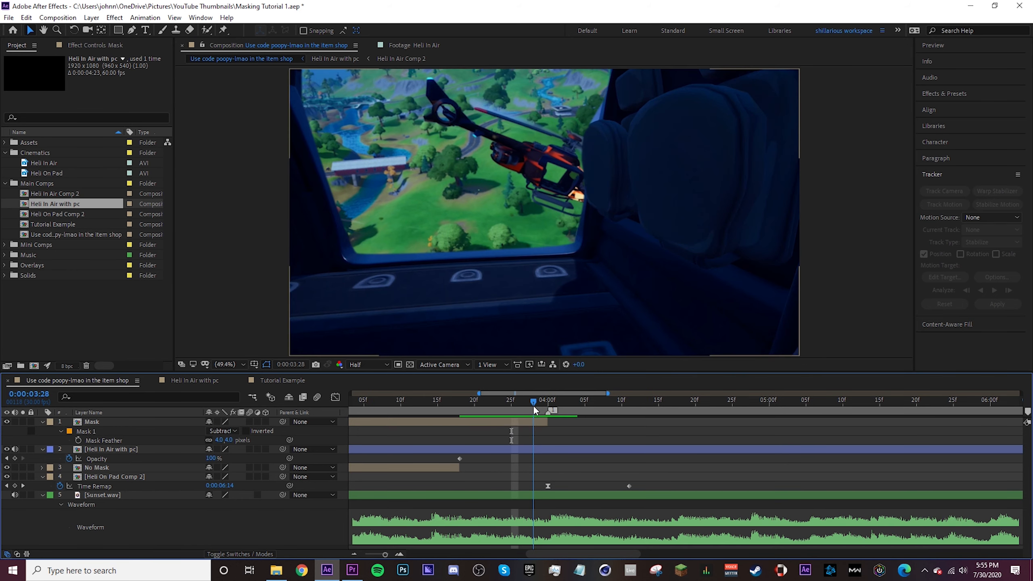
At 0:00:03:18, apply S_BlurMoCurves to the Mask layer and reveal its Z Dist, Rotate, Shift X and Shift Y keyframes.
drag(533, 407, 457, 409)
click(467, 423)
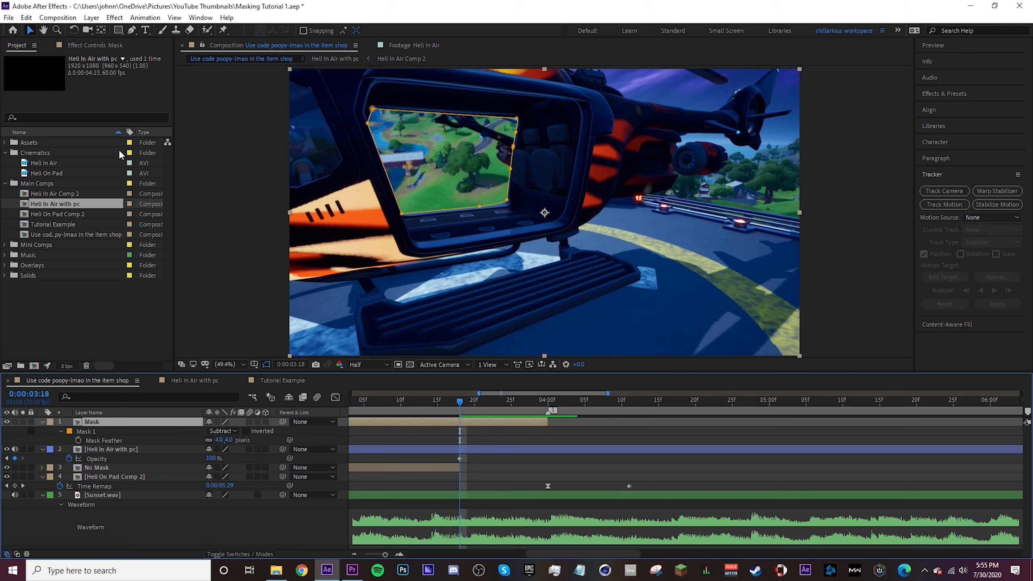
key(ctrl+space)
key(1)
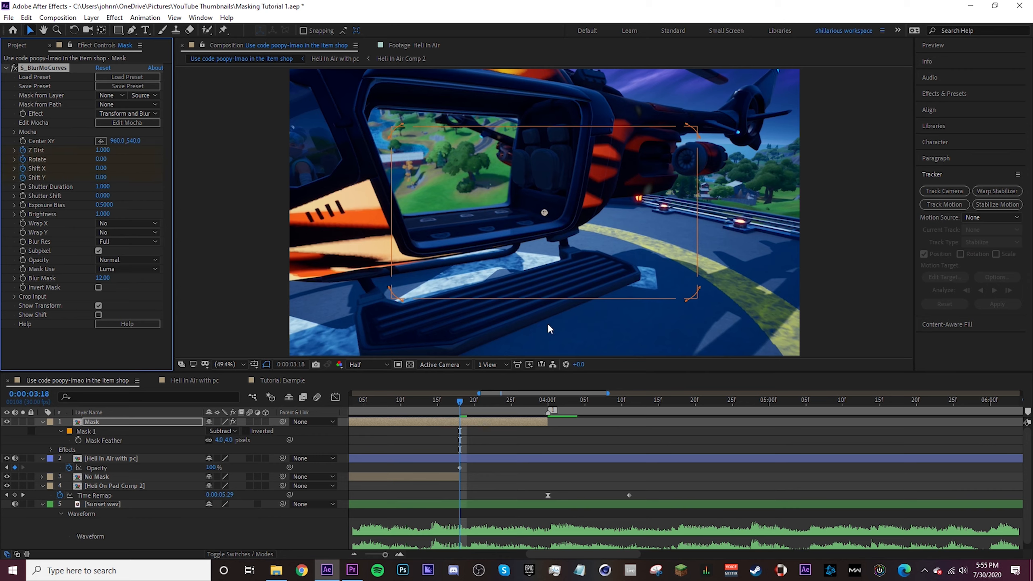
key(u)
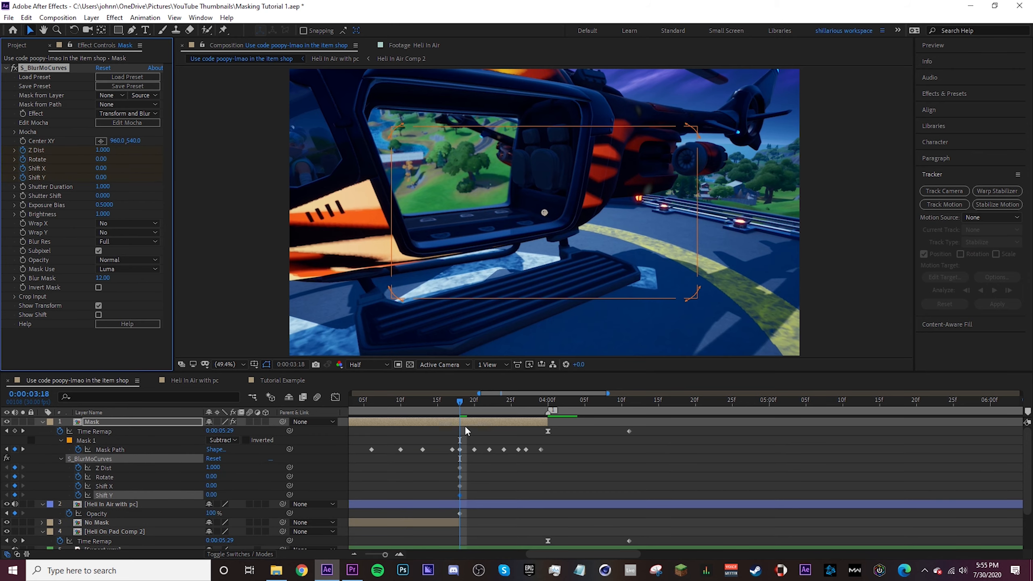
At 0:00:03:29, set Z Dist to 0.540, Shift X to 220 and Shift Y to 150, and move these keyframes to 0:00:04:00.
drag(500, 414, 543, 402)
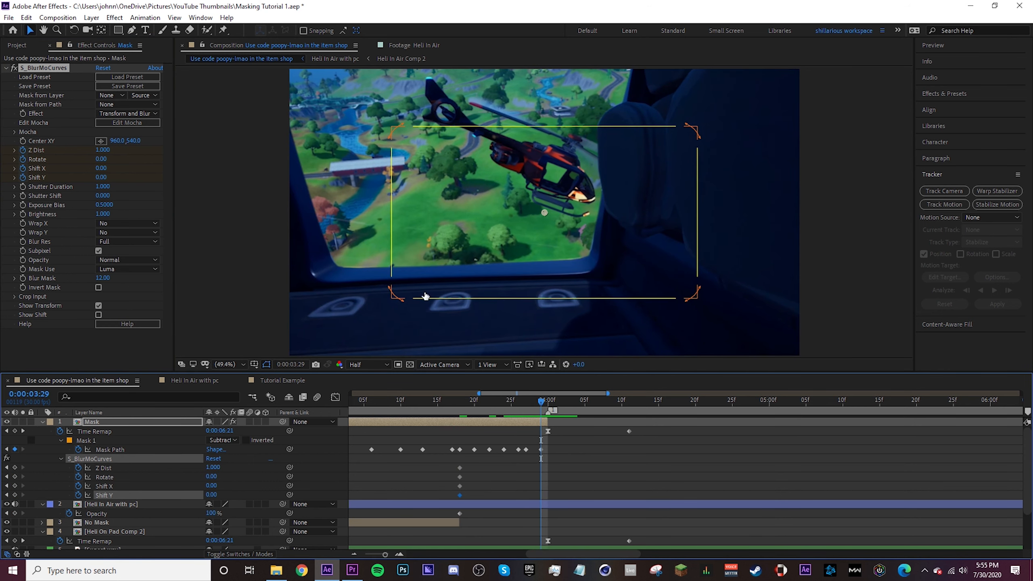
mouse_move(108, 150)
mouse_down()
mouse_move(88, 154)
mouse_move(110, 150)
mouse_move(111, 178)
mouse_move(105, 150)
mouse_up()
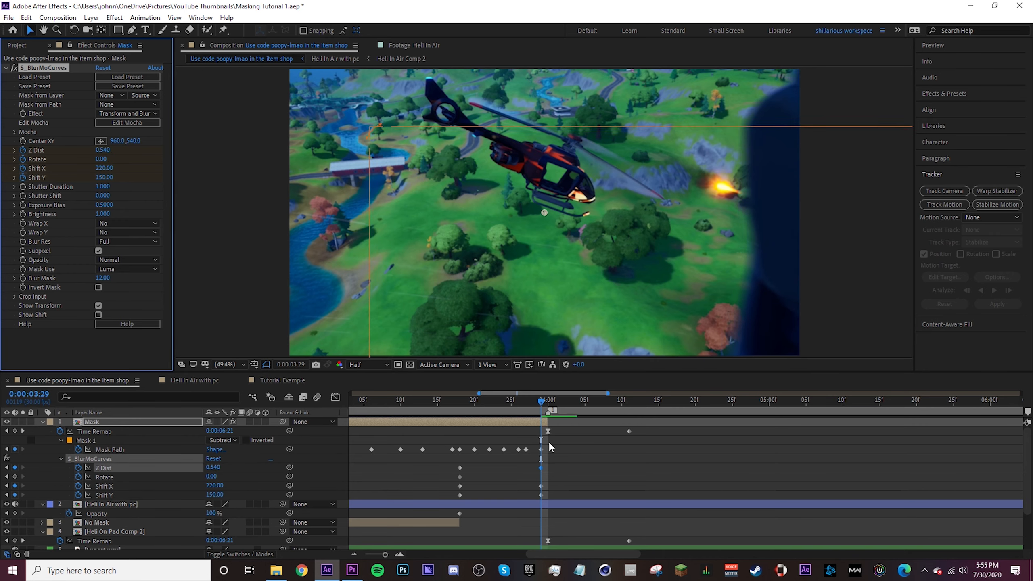
mouse_move(552, 462)
mouse_down()
mouse_move(537, 499)
mouse_move(548, 468)
mouse_up()
Apply Easy Ease to all S_BlurMoCurves keyframes and reshape their ease curves in the speed graph.
drag(483, 463, 448, 502)
key(F9)
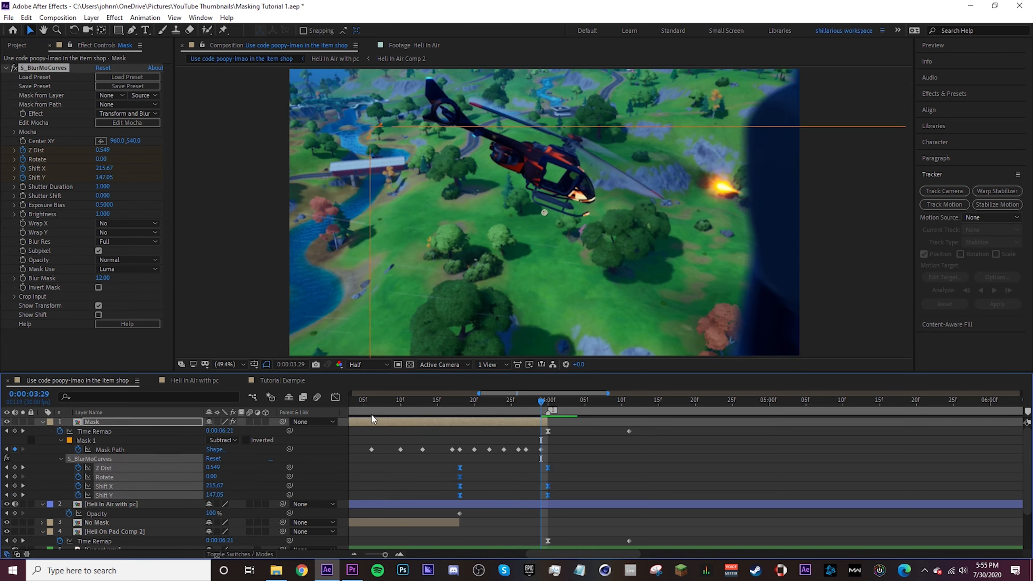
click(336, 397)
right_click(585, 473)
click(596, 411)
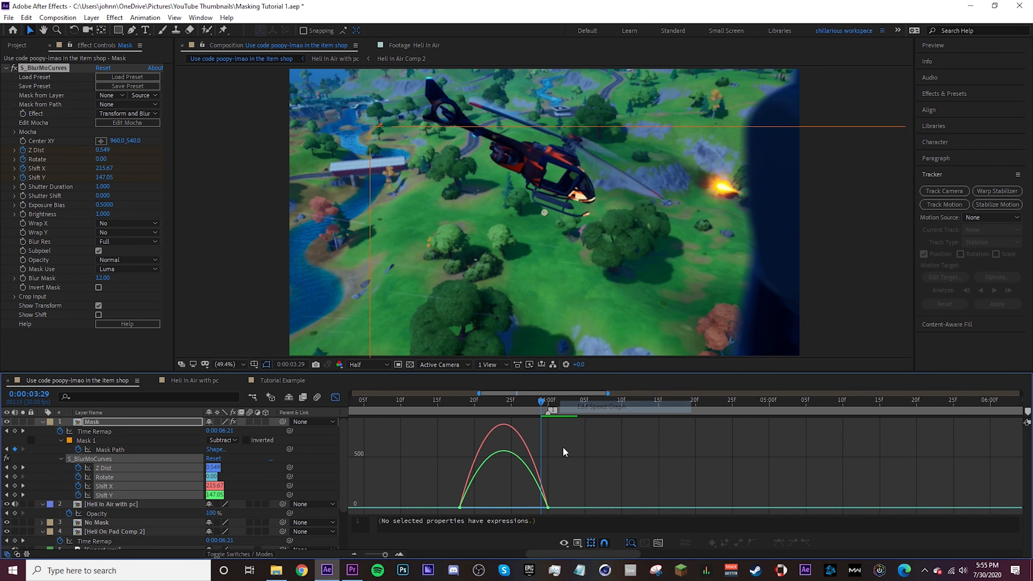
drag(580, 491, 560, 504)
drag(441, 484, 513, 505)
Play back the transition from before 0:00:03:00 to review the eased zoom through the door opening.
drag(521, 401, 422, 415)
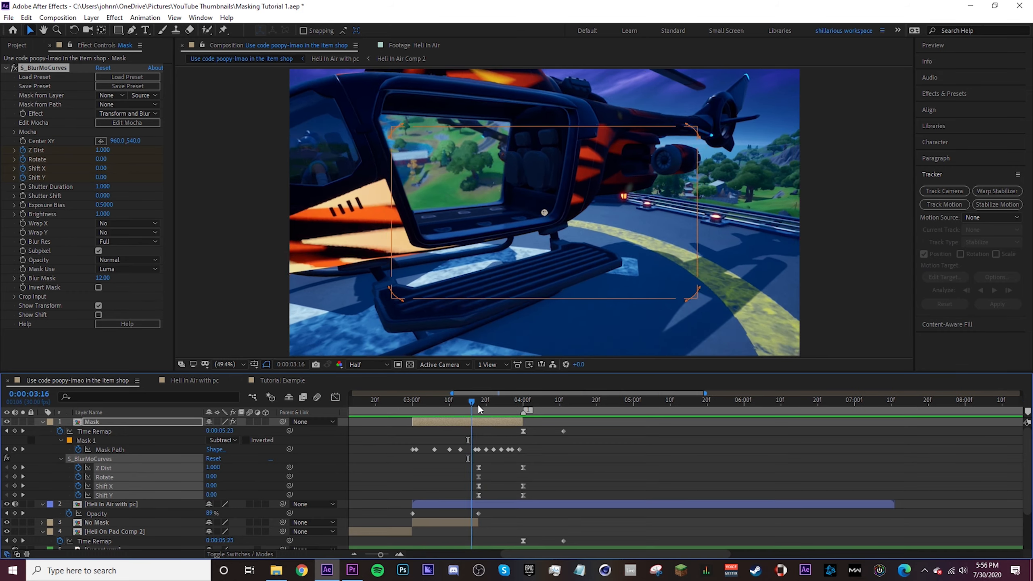
drag(478, 404, 449, 410)
key(space)
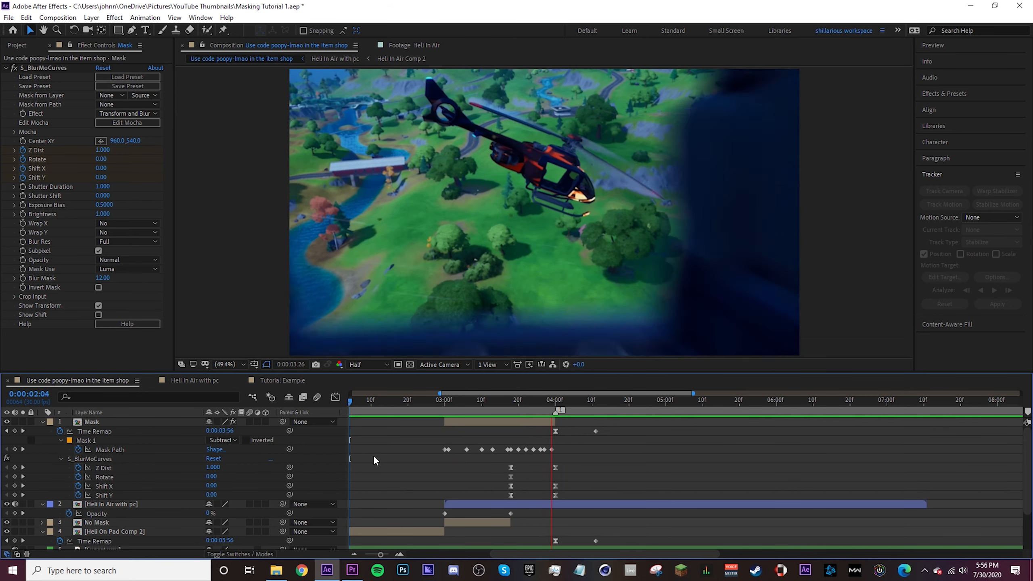
key(space)
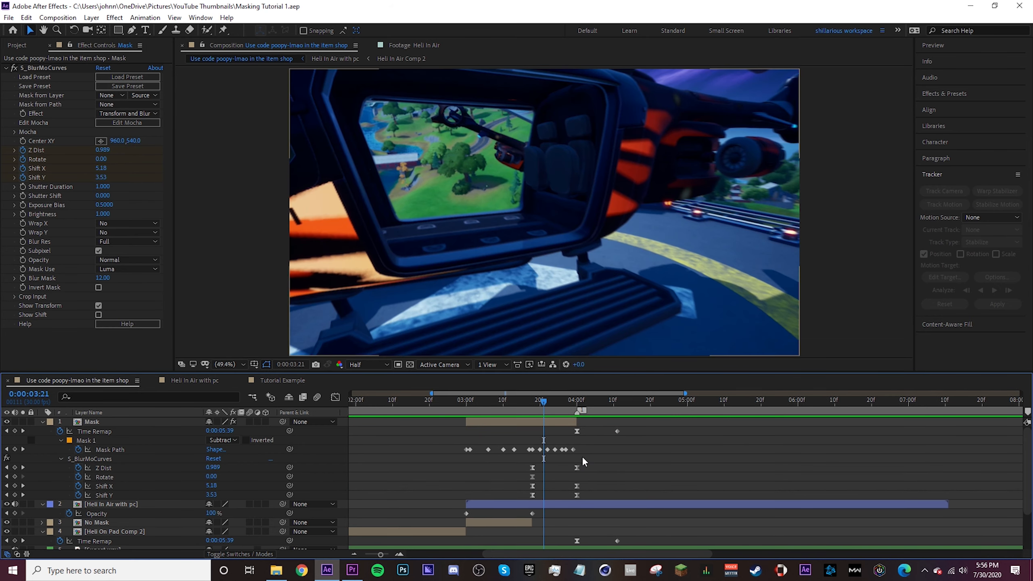
Add an adjustment layer directly above the Mask layer.
click(572, 423)
key(ctrl+alt+y)
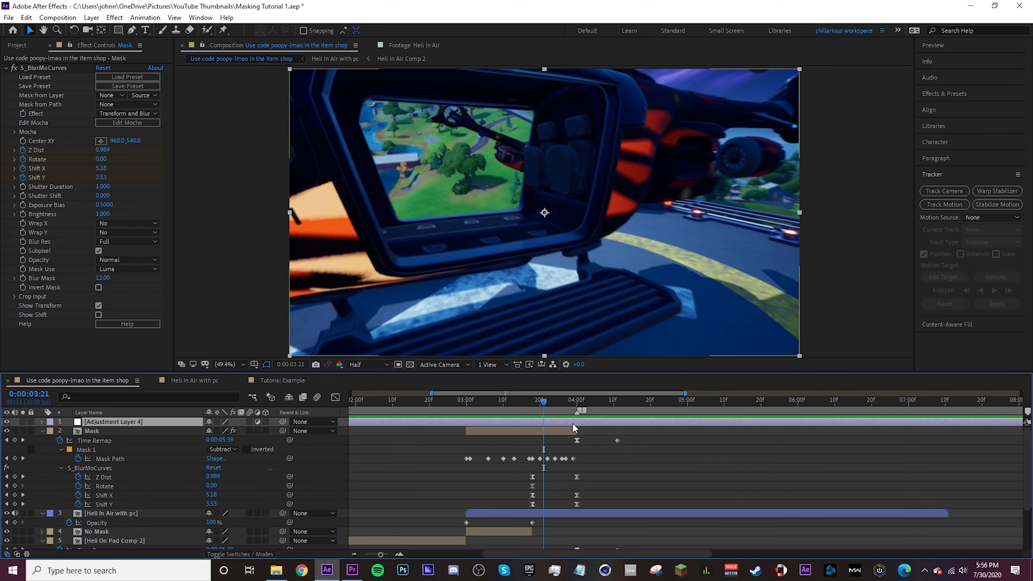
Apply the BCC Lens Blur OBS effect to the adjustment layer above the Mask layer.
key(ctrl+space)
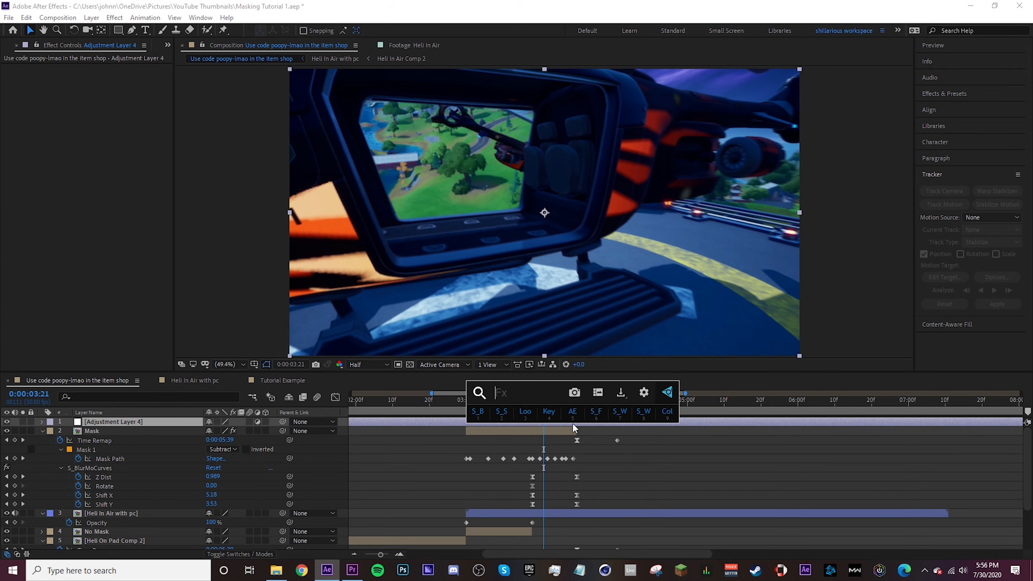
text(lens bu)
key(BackSpace)
text(lur)
click(553, 492)
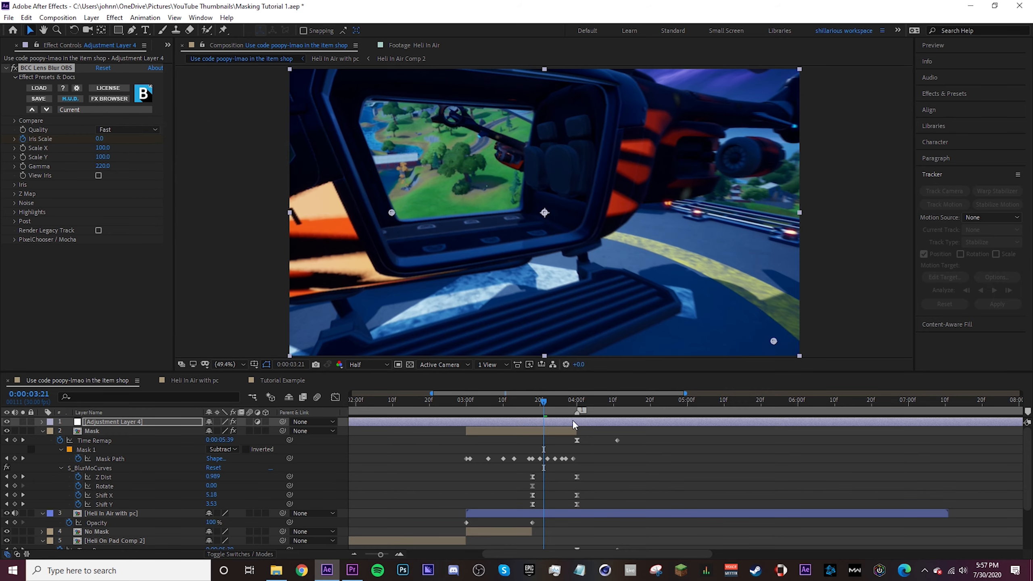
Set Iris Scale to 6.0 at 0:00:04:00 and spread the outer keyframes to 0:00:03:07 and about 0:00:05:11.
key(u)
alt+scroll(570, 432, up, 2)
drag(530, 440, 583, 440)
click(581, 430)
click(579, 405)
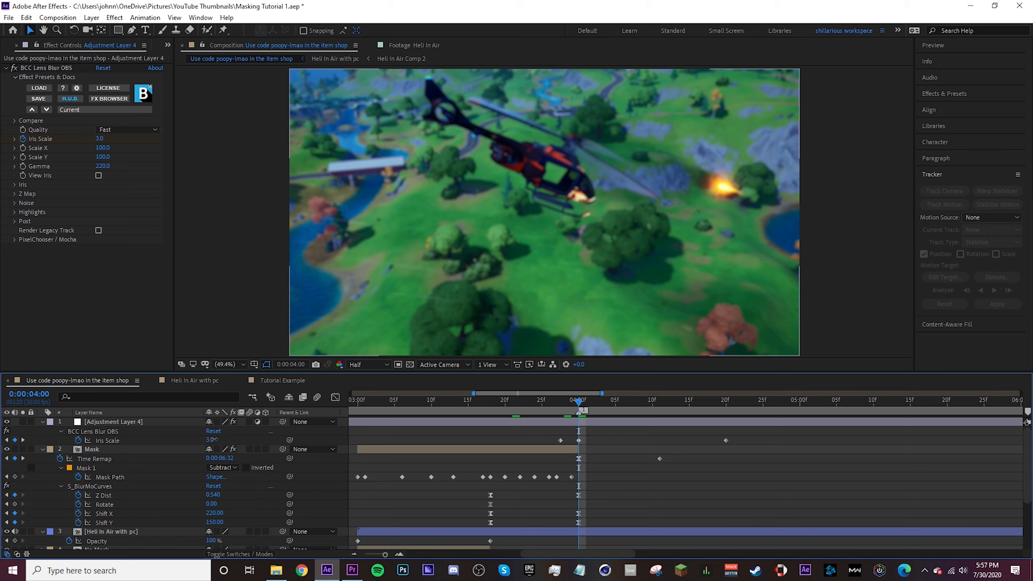
drag(213, 439, 224, 439)
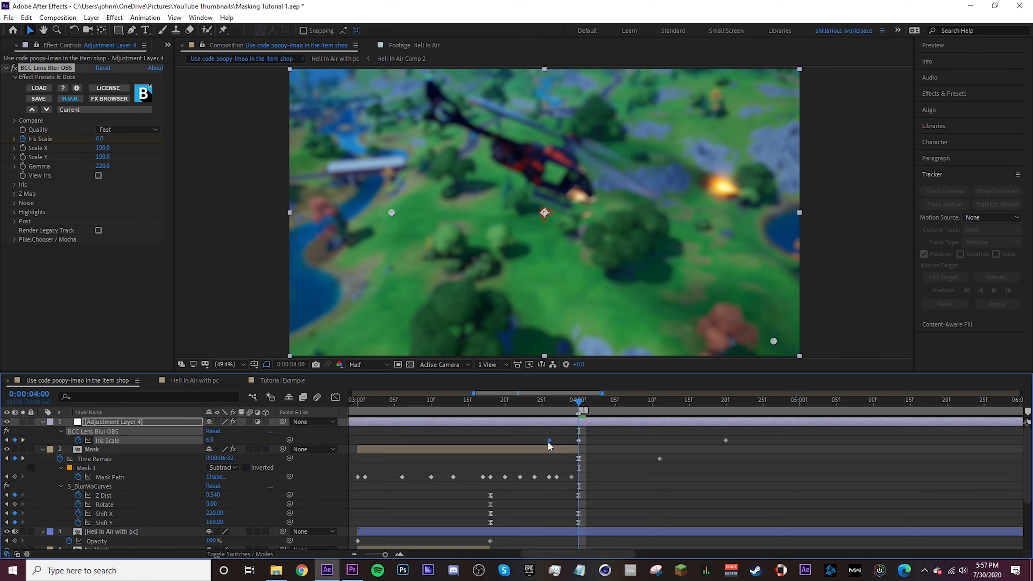
drag(431, 440, 410, 440)
Trim the adjustment layer to span the blur keyframes, from 0:00:03:07 to 0:00:05:10.
scroll(693, 440, down, 2)
click(551, 405)
key(alt+bracketleft)
click(783, 405)
key(alt+bracketright)
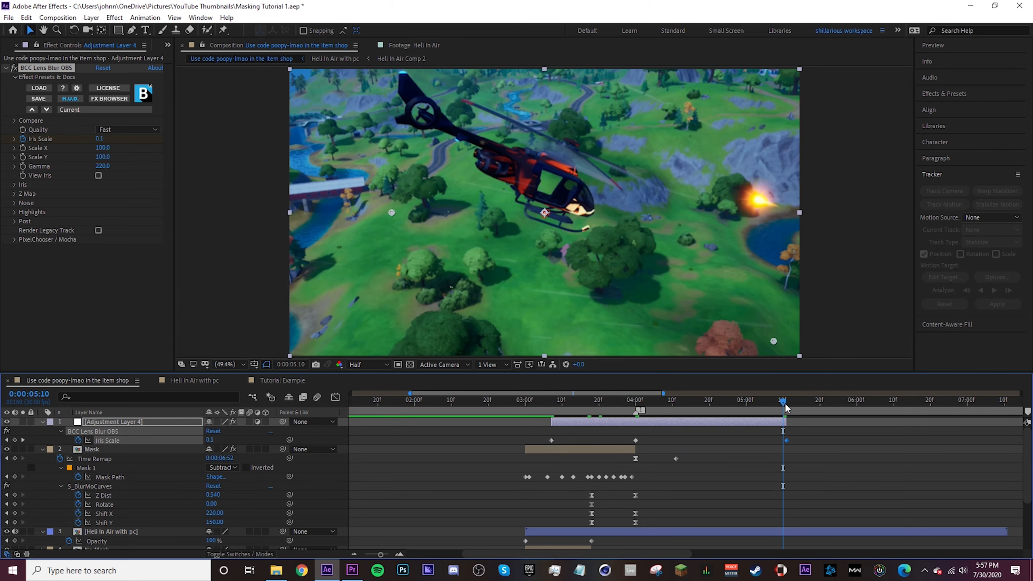
Rename the adjustment layer as lens blur.
drag(784, 403, 628, 404)
right_click(637, 420)
click(665, 417)
right_click(666, 419)
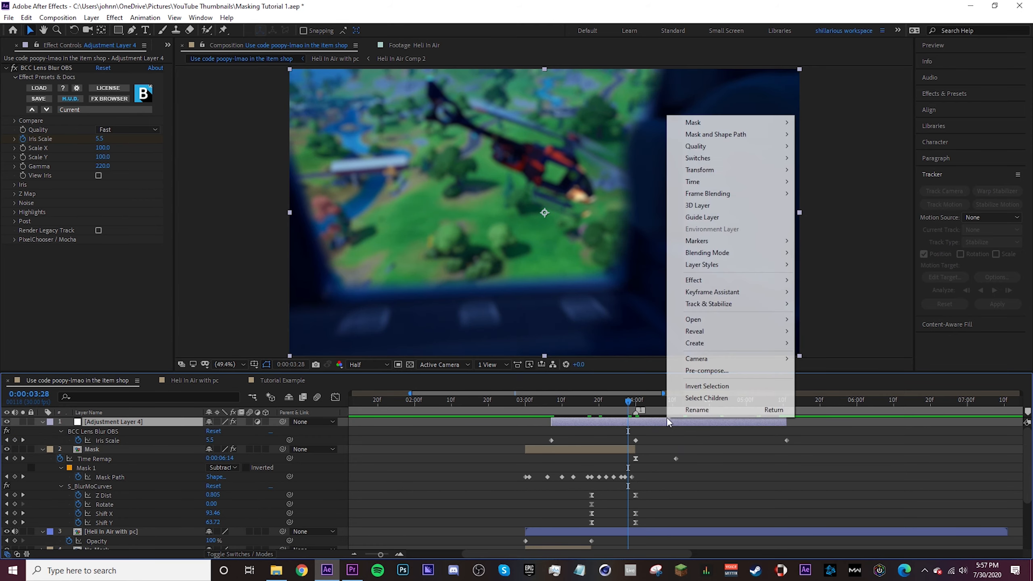
click(684, 413)
text(lens )
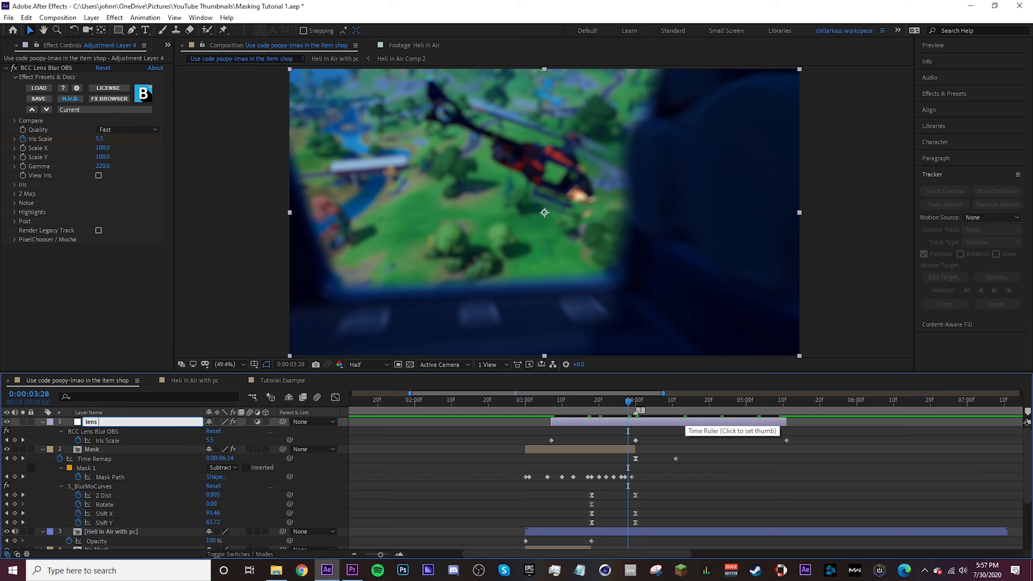
text(blur)
key(Return)
Apply Easy Ease to the three Iris Scale keyframes and reshape their curve handles into a sharper peak at 0:00:04:00.
drag(751, 437, 440, 437)
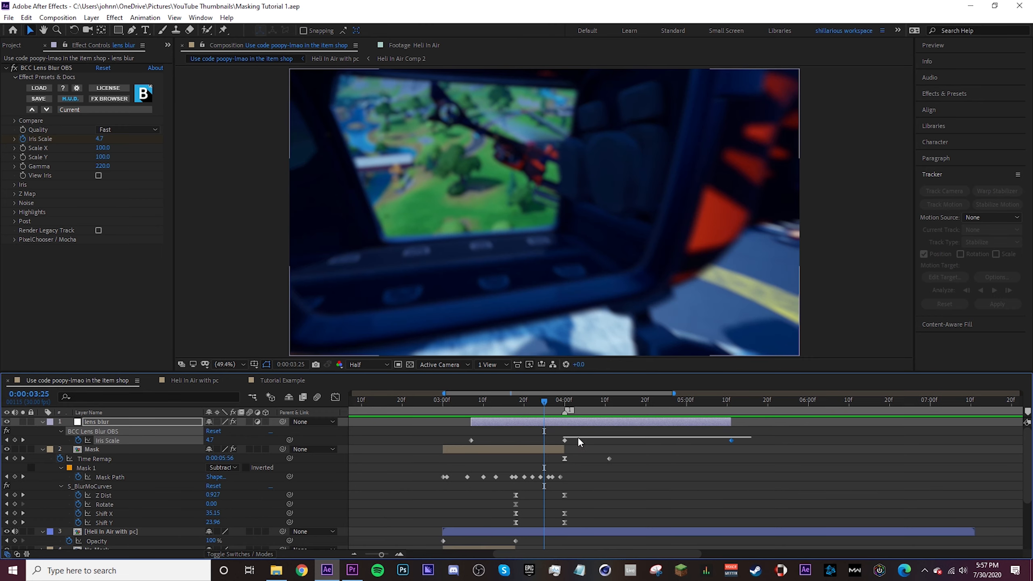
key(F9)
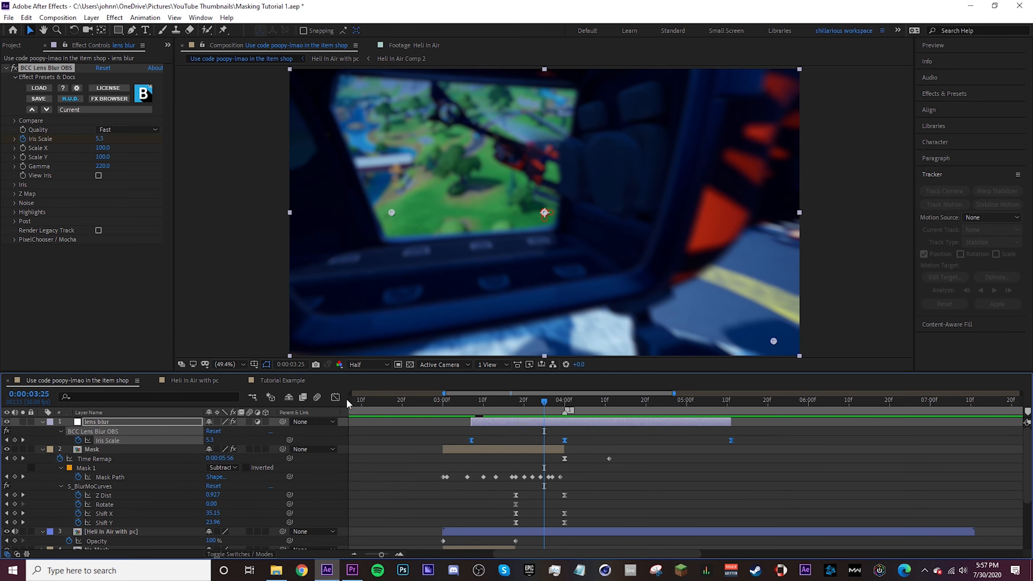
click(336, 397)
right_click(586, 472)
click(606, 384)
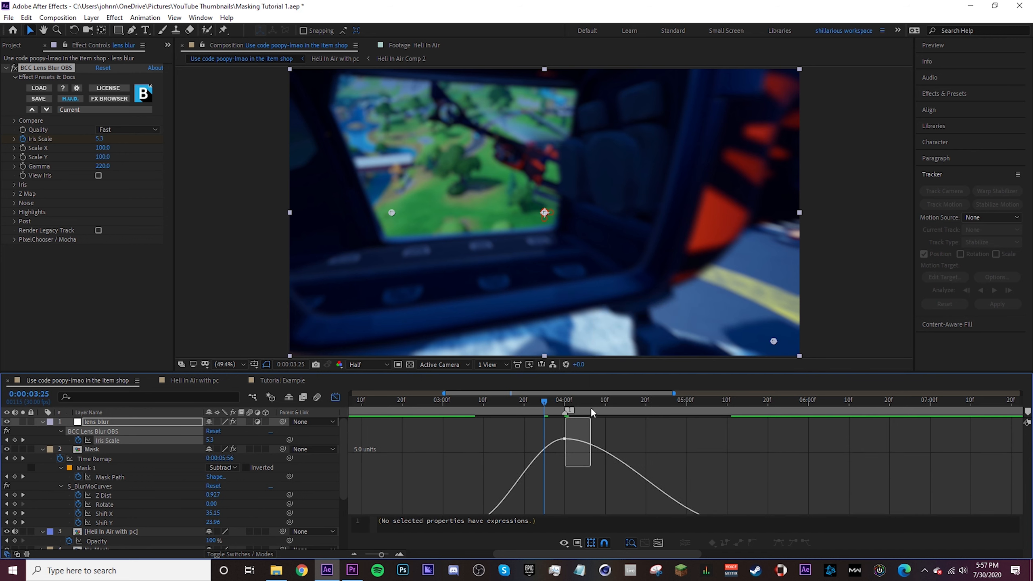
click(471, 507)
drag(502, 508, 517, 502)
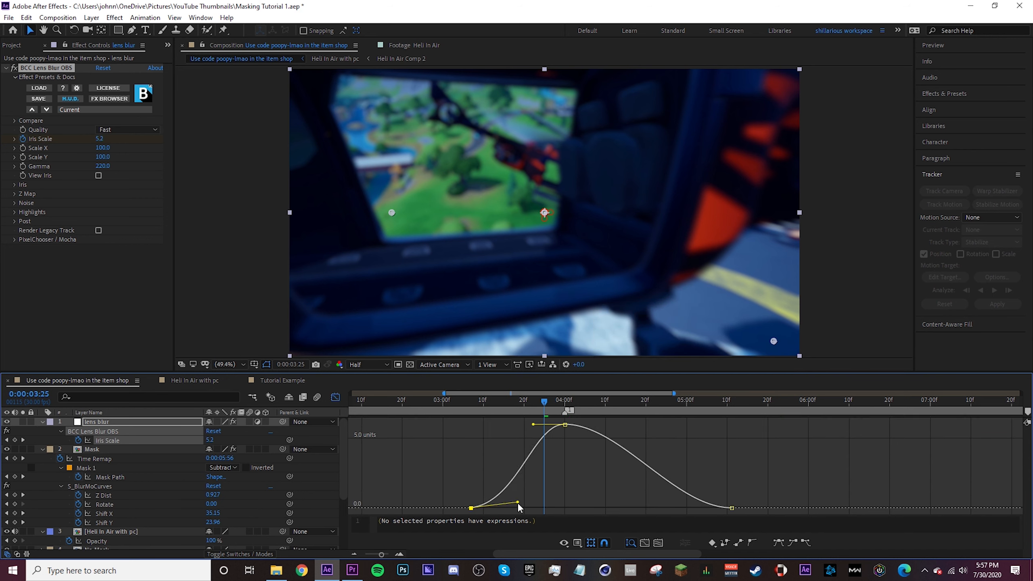
drag(533, 425, 552, 425)
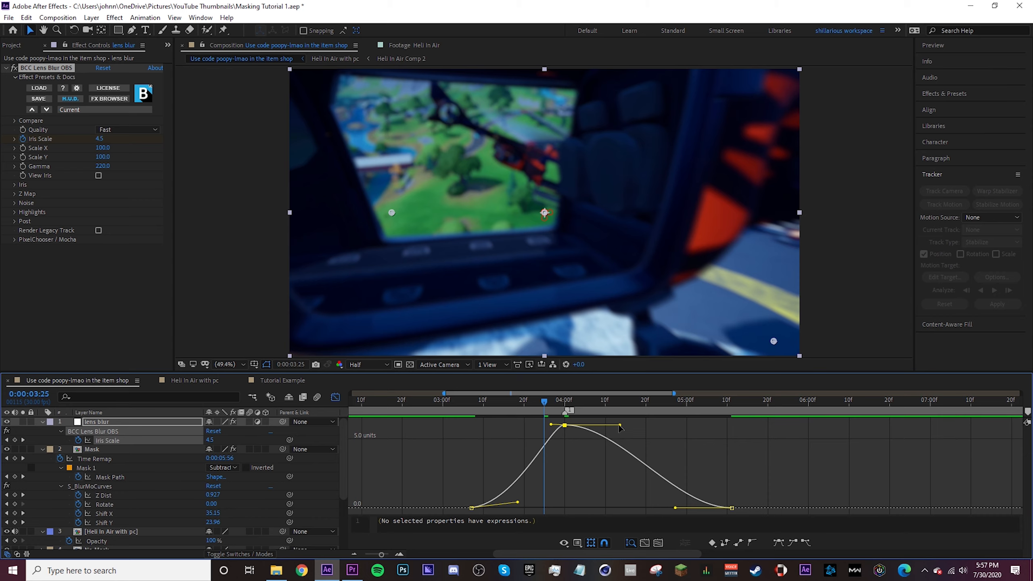
drag(619, 424, 593, 425)
drag(675, 507, 676, 485)
click(658, 457)
Play back the lens blur from 0:00:03:07 and return to the layer view of the timeline.
drag(611, 402, 471, 423)
key(space)
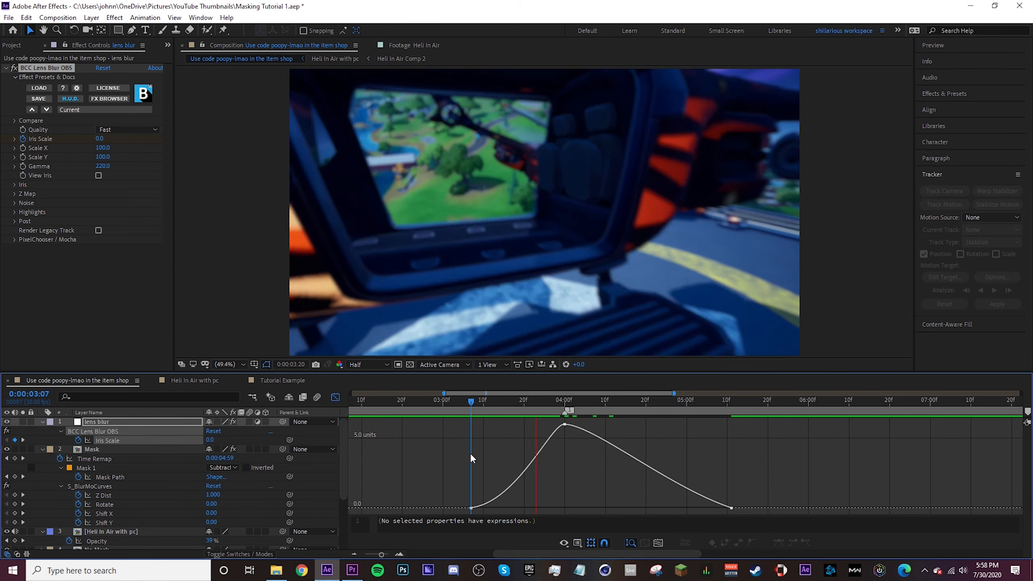
click(334, 397)
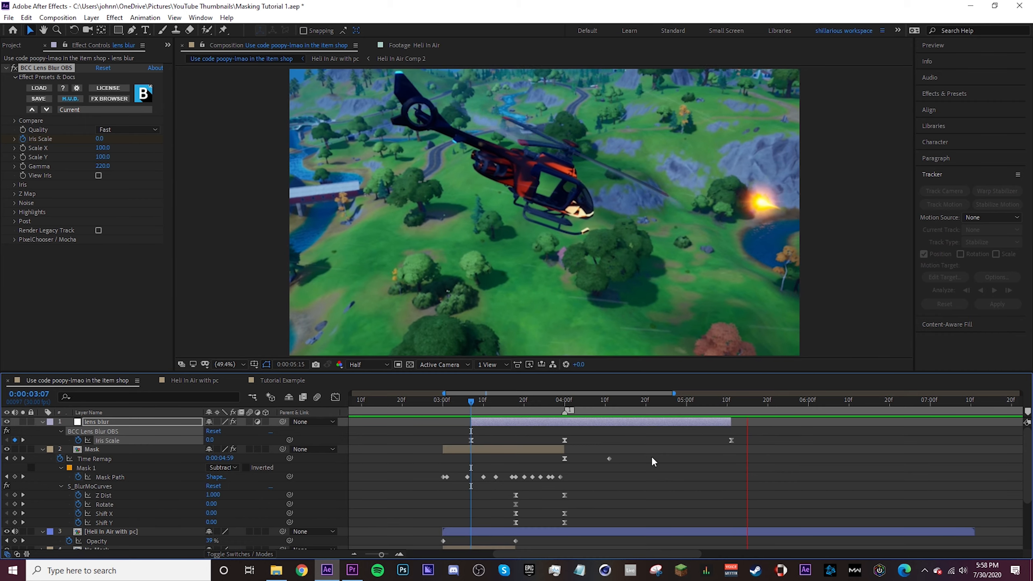
drag(517, 401, 412, 410)
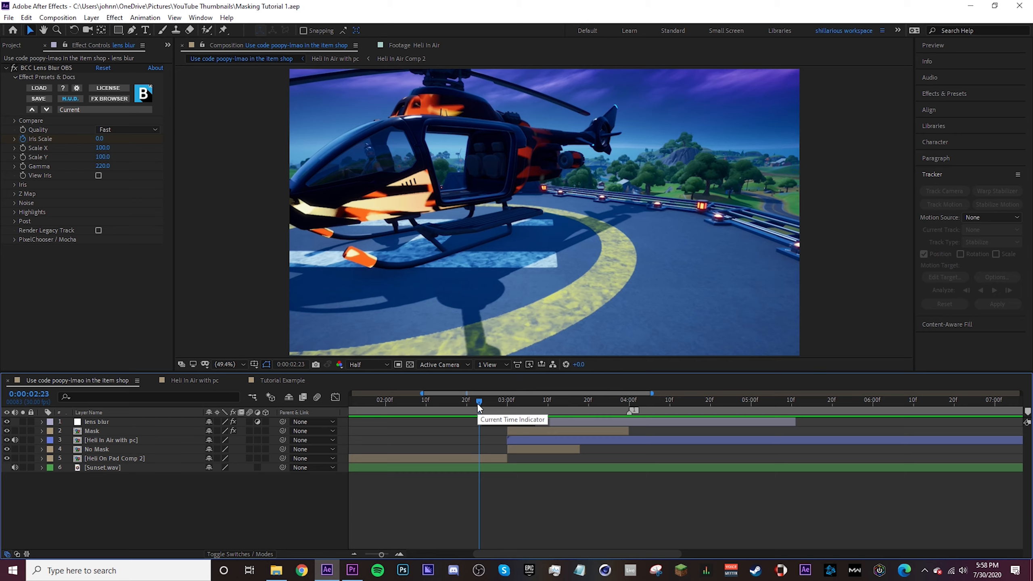
drag(477, 407, 437, 405)
double_click(457, 458)
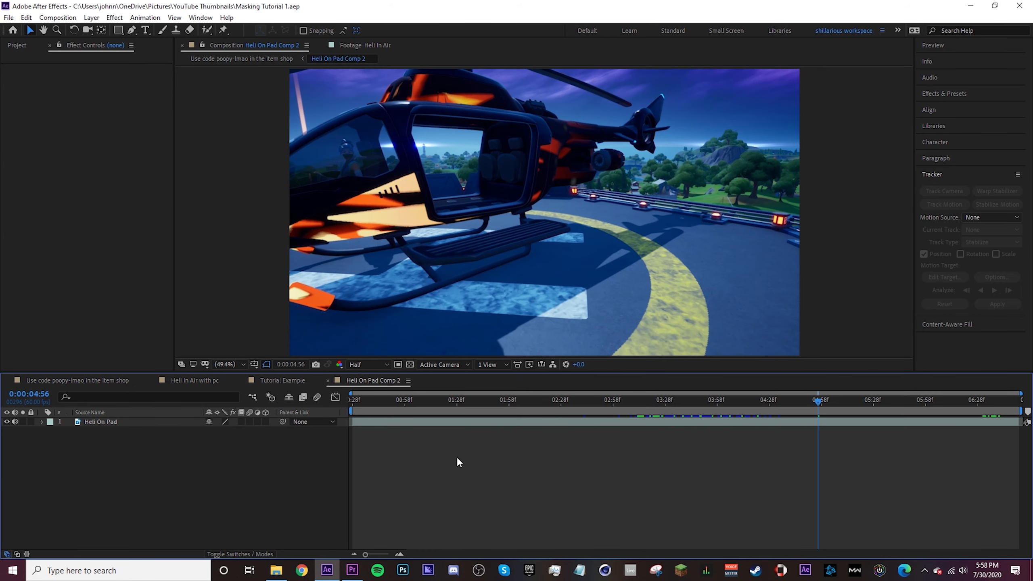
click(443, 422)
key(ctrl+space)
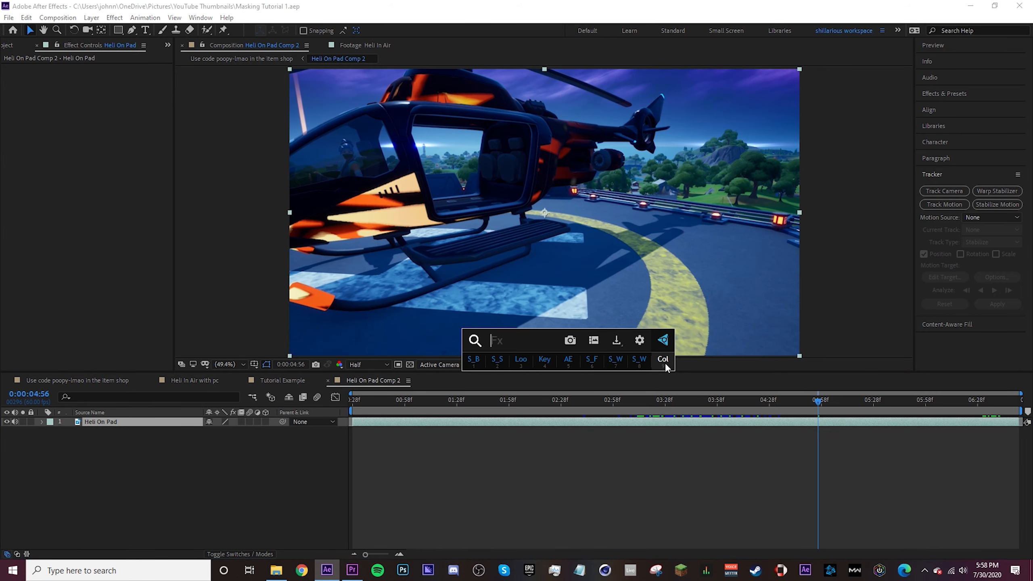
key(Escape)
click(69, 379)
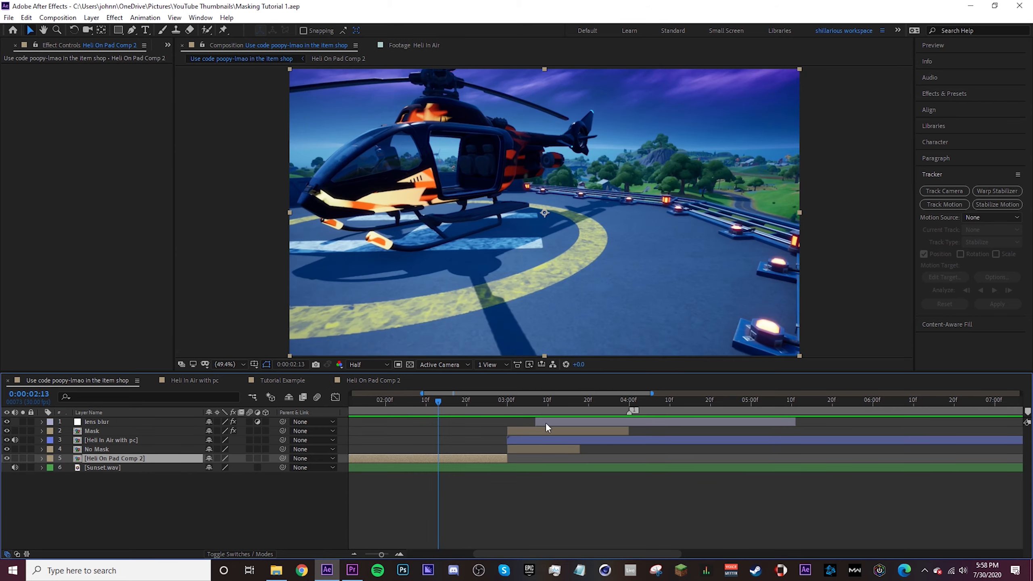
Apply the Colorista IV effect to the Heli On Pad layer inside Heli On Pad Comp 2.
double_click(126, 460)
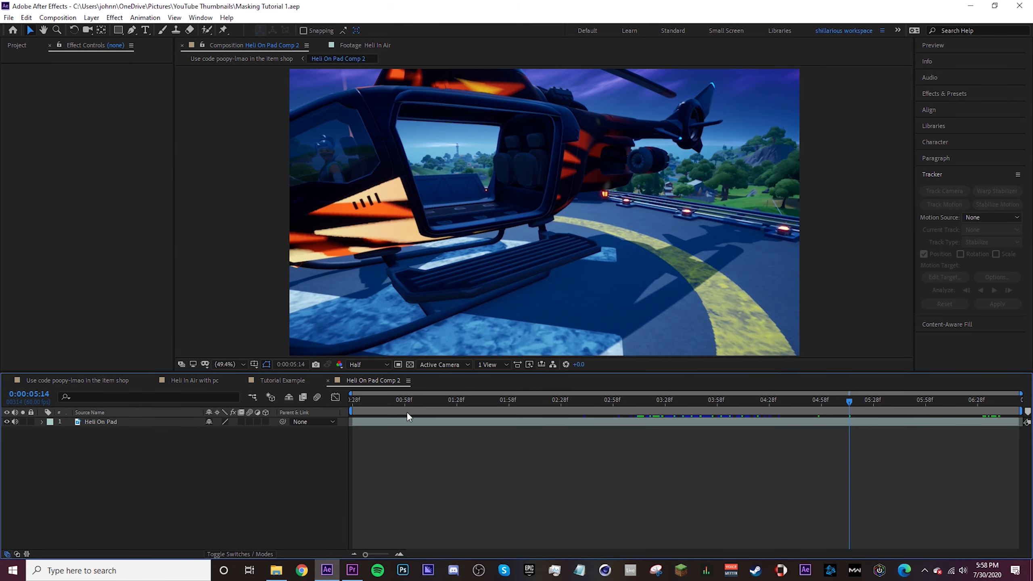
click(401, 423)
key(ctrl+space)
click(497, 413)
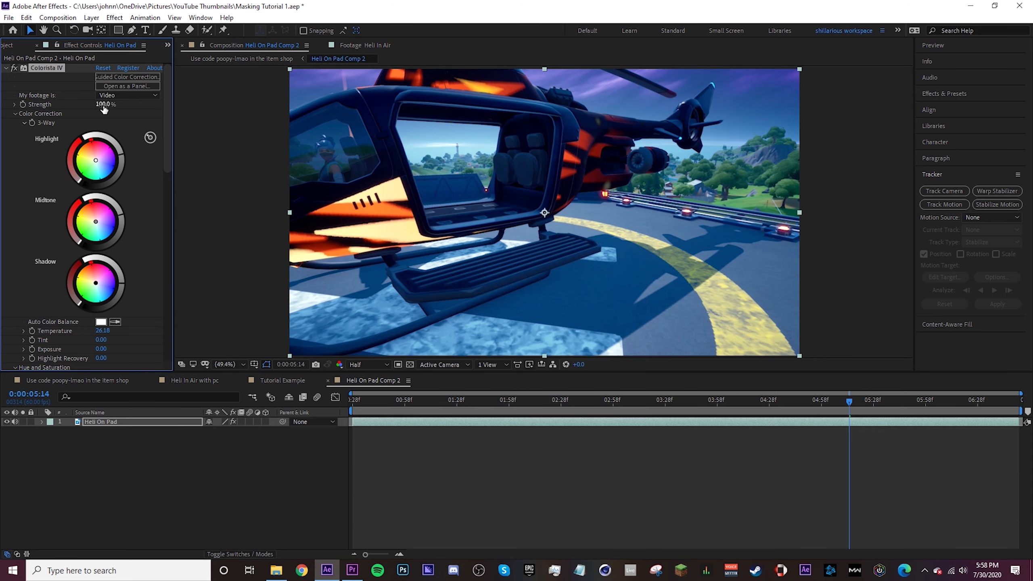
drag(102, 106, 183, 111)
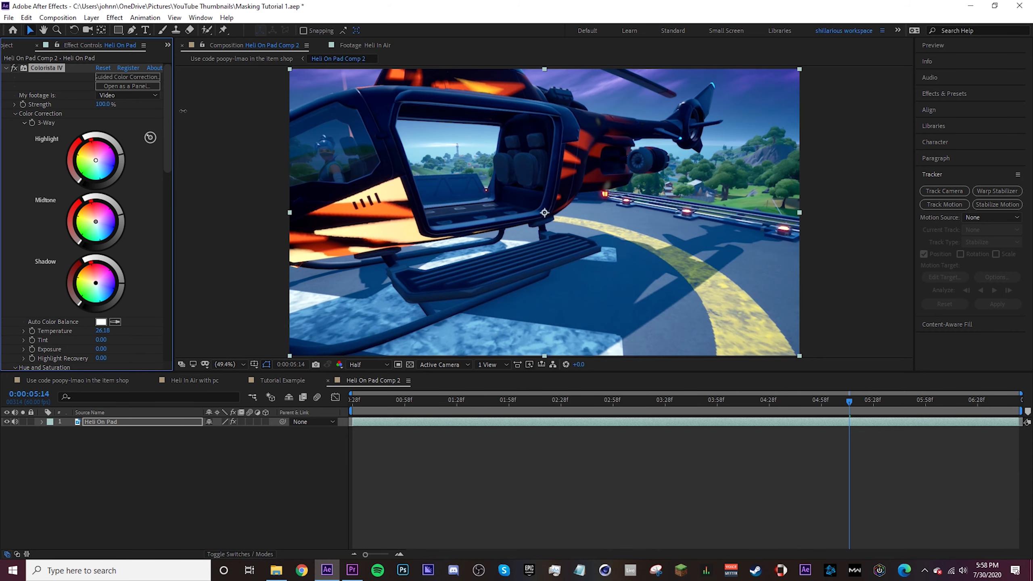
Color-correct Heli In Air inside Heli In Air Comp 2 with Colorista IV: Strength 50%, Temperature 22.75, Tint 12.45, Highlight Recovery 38; return to the main composition.
click(203, 381)
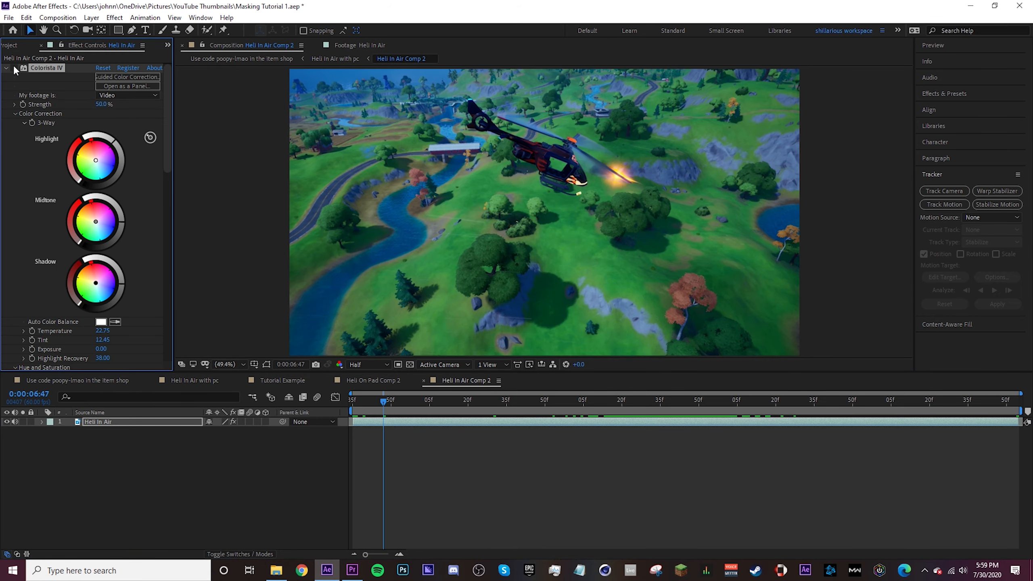
click(91, 383)
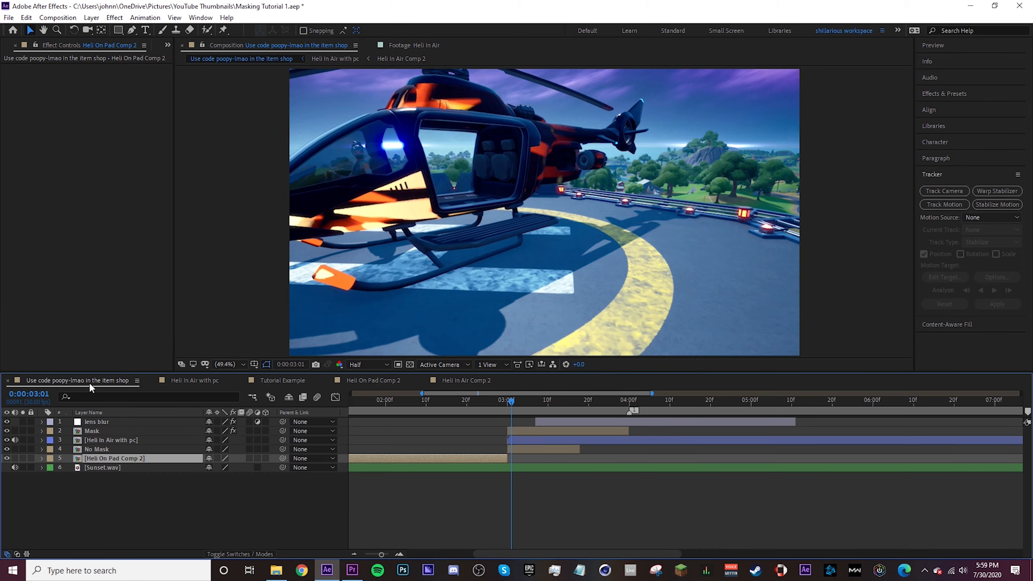
Move the first Opacity keyframe of the Heli In Air with pc layer to 0:00:03:09.
drag(508, 400, 498, 403)
scroll(525, 464, left, 3)
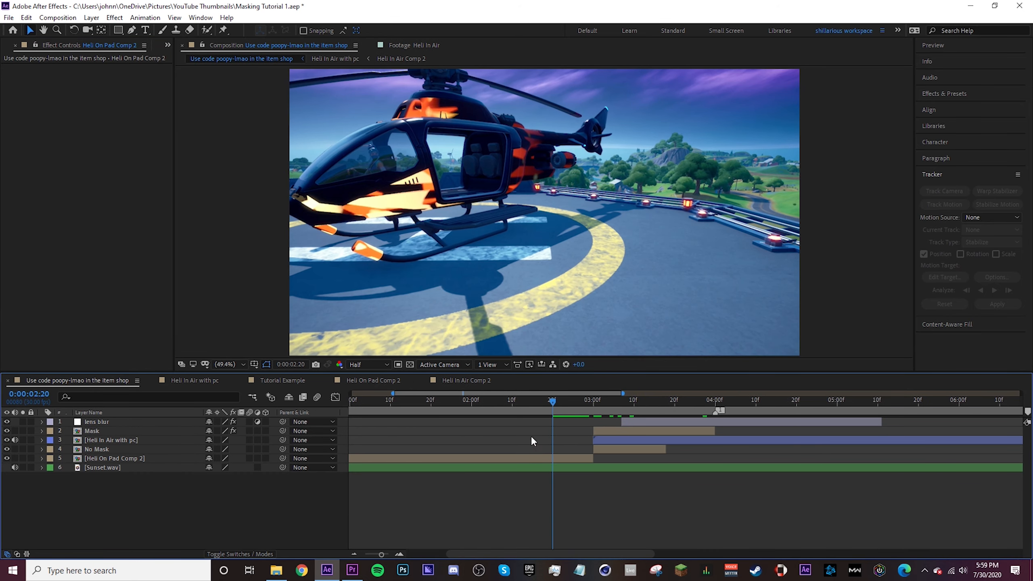
scroll(627, 426, down, 2)
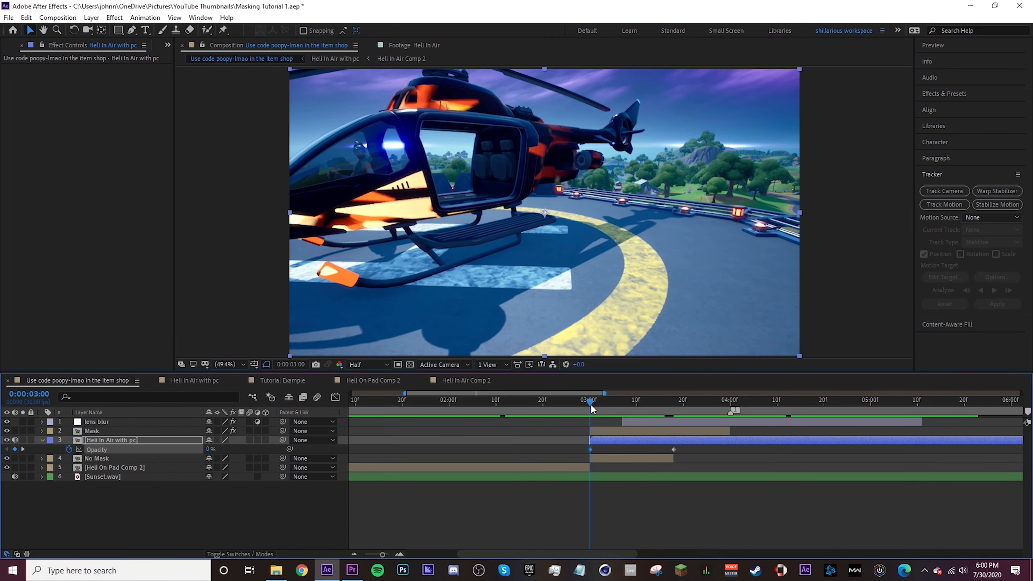
drag(591, 447, 633, 448)
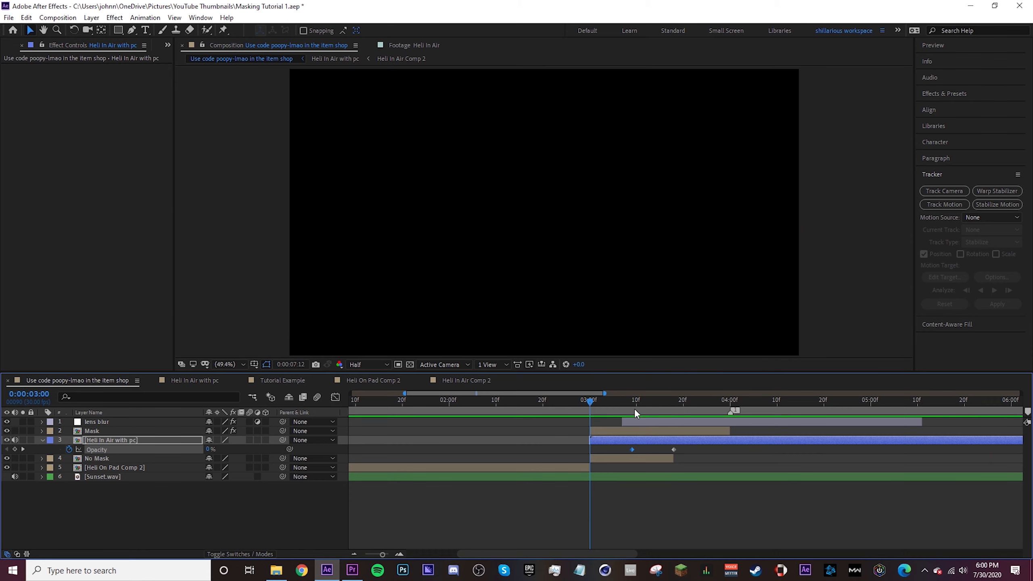
Apply the subtle S_Shake preset to the Heli In Air Comp 2 layer inside the Heli In Air with pc composition.
scroll(634, 409, right, 2)
click(668, 406)
scroll(667, 449, right, 2)
double_click(534, 436)
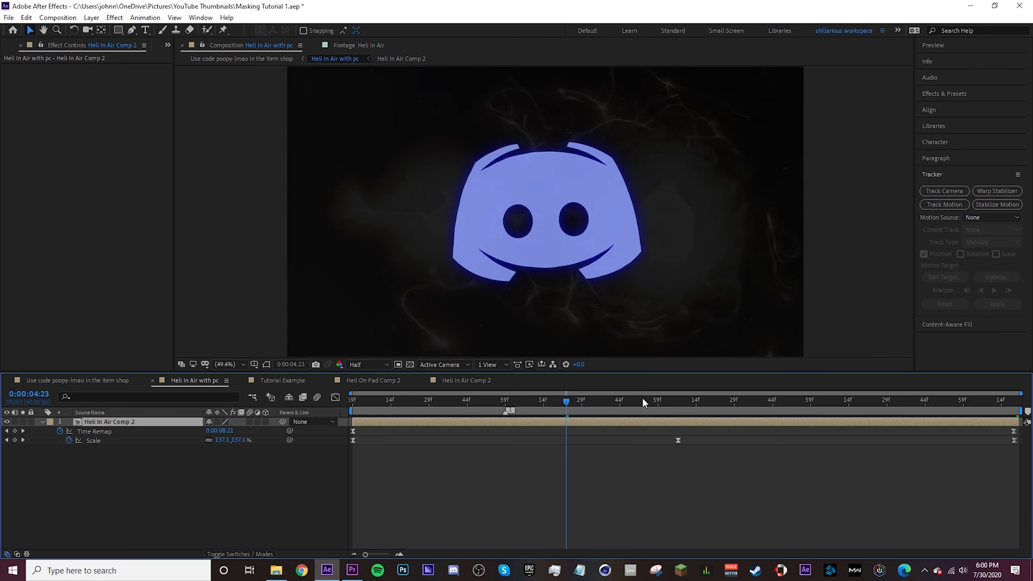
click(676, 400)
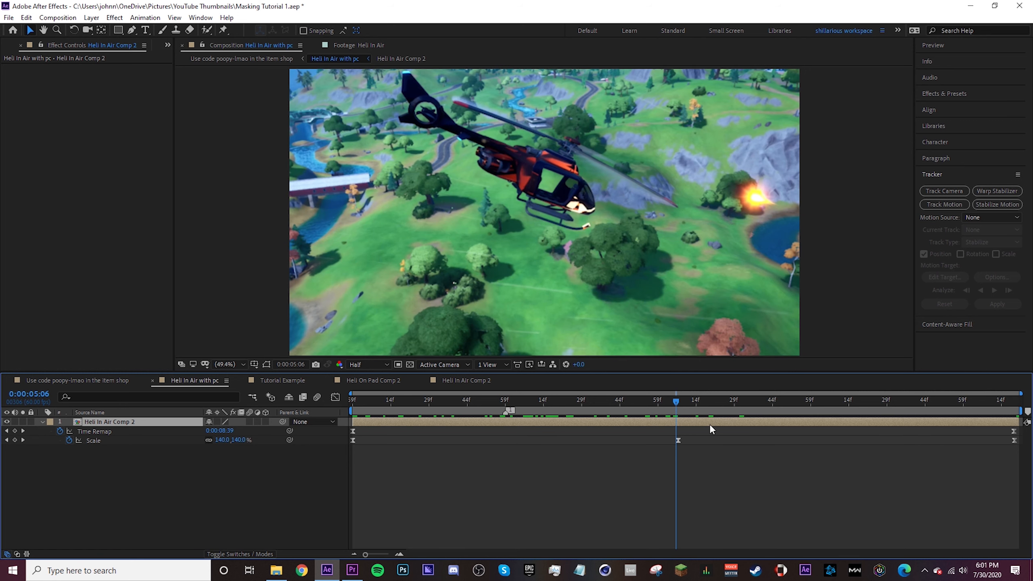
key(ctrl+space)
text(subtle)
key(Return)
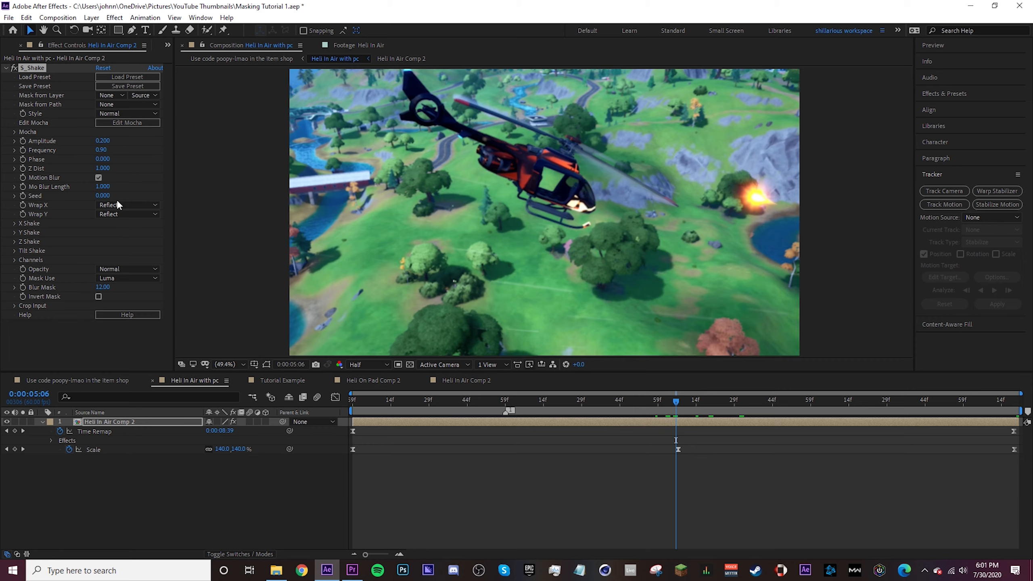
Preview the shake, then play the main composition from 0:00:02:22 through the transition.
click(658, 401)
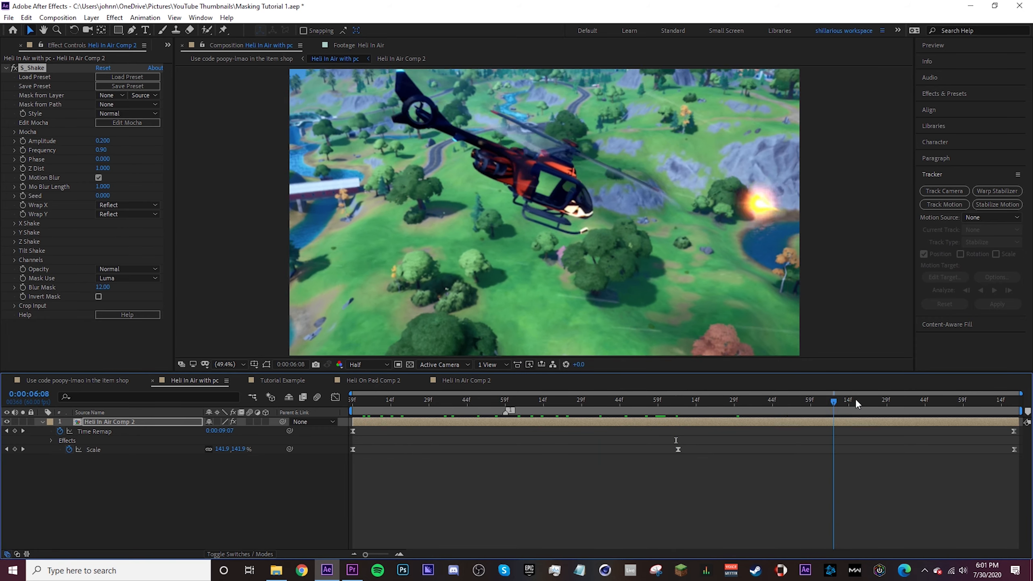
click(74, 380)
drag(539, 400, 388, 402)
scroll(497, 494, left, 3)
click(457, 401)
key(space)
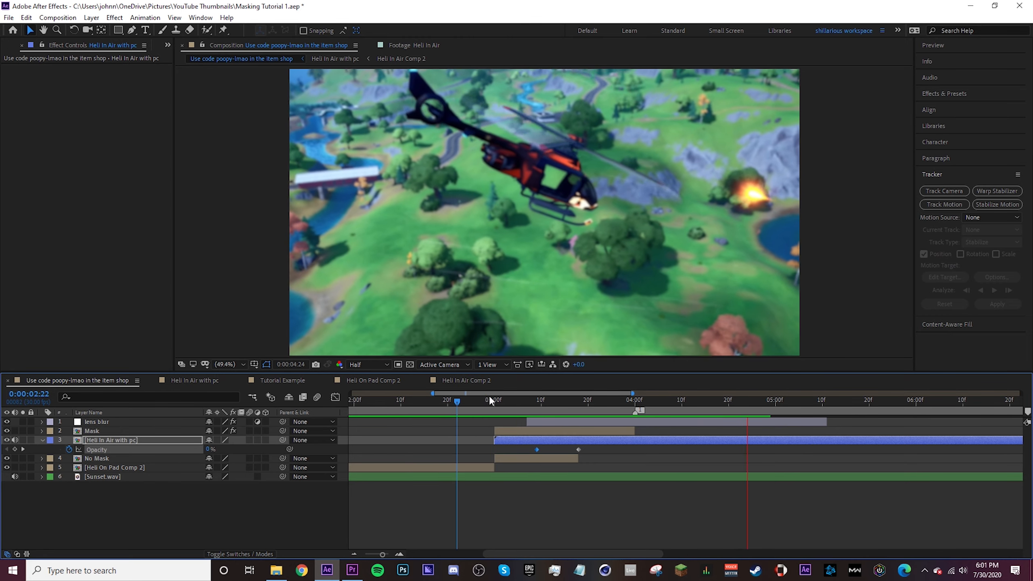
key(space)
Scrub through the color-corrected footage inside Heli On Pad Comp 2 and return to the main composition.
click(614, 468)
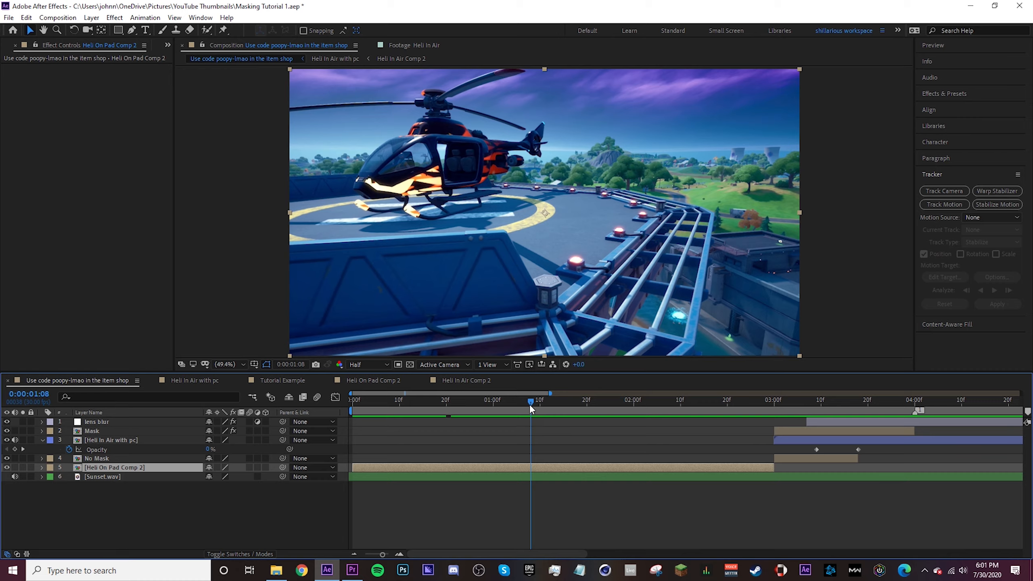
double_click(544, 466)
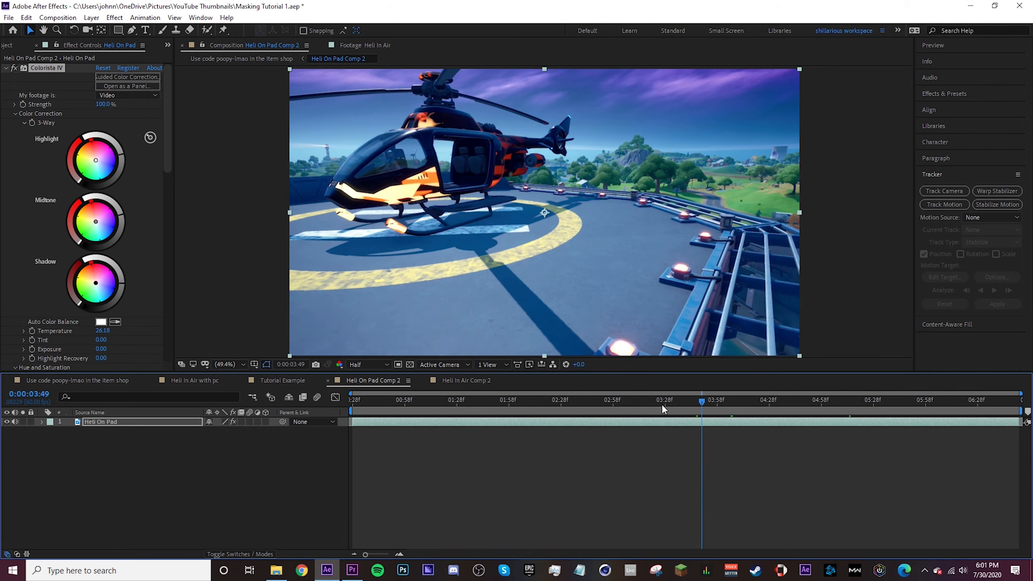
drag(662, 404, 743, 397)
click(100, 384)
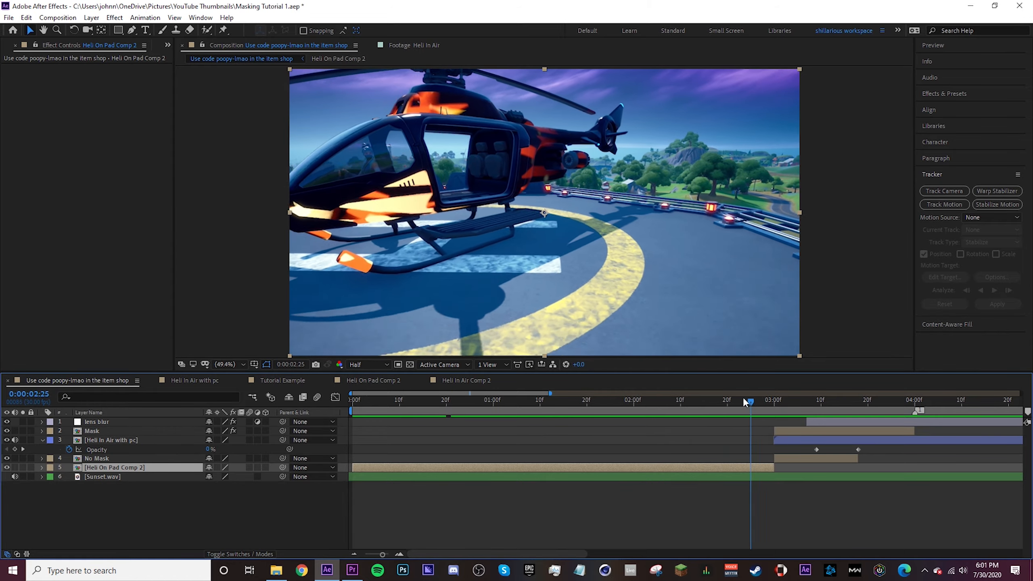